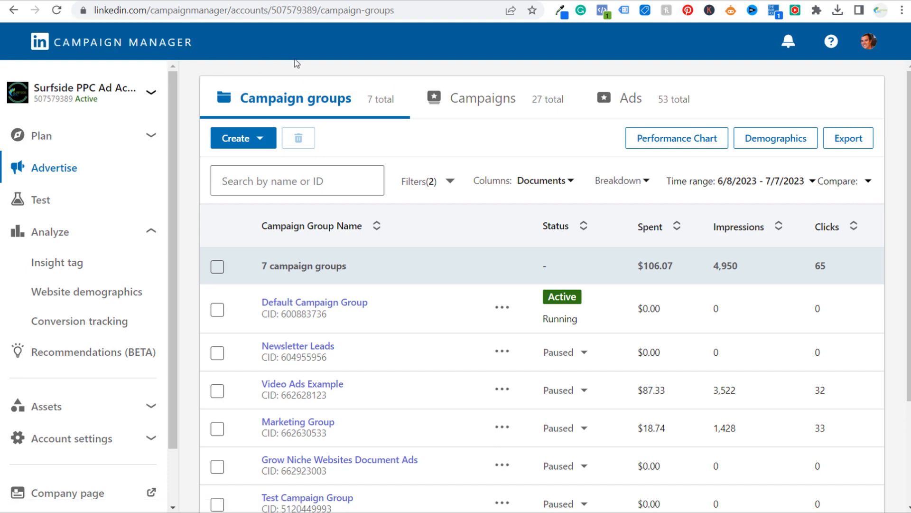
Open the Insight Tag page and copy the tag code offered for installing it yourself
{"action": "left_click", "coordinate": [74, 265]}
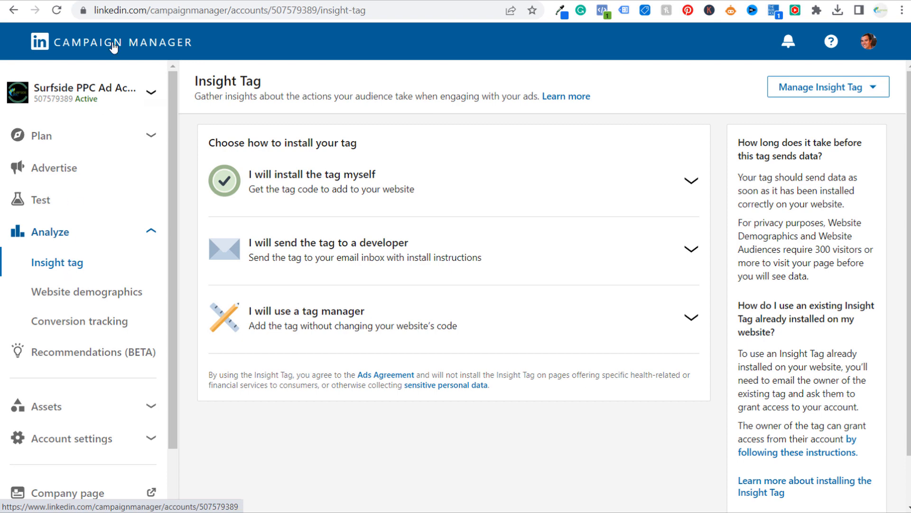
{"action": "left_click", "coordinate": [60, 237]}
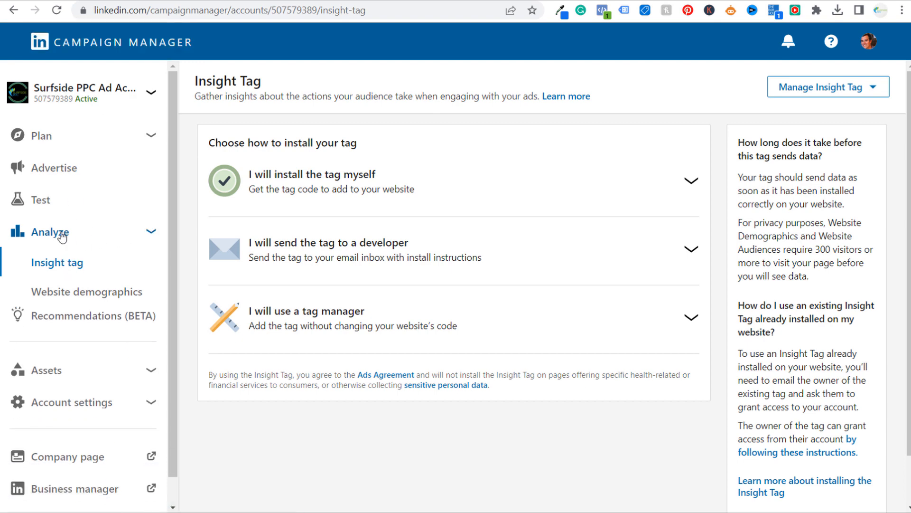
{"action": "left_click", "coordinate": [113, 239]}
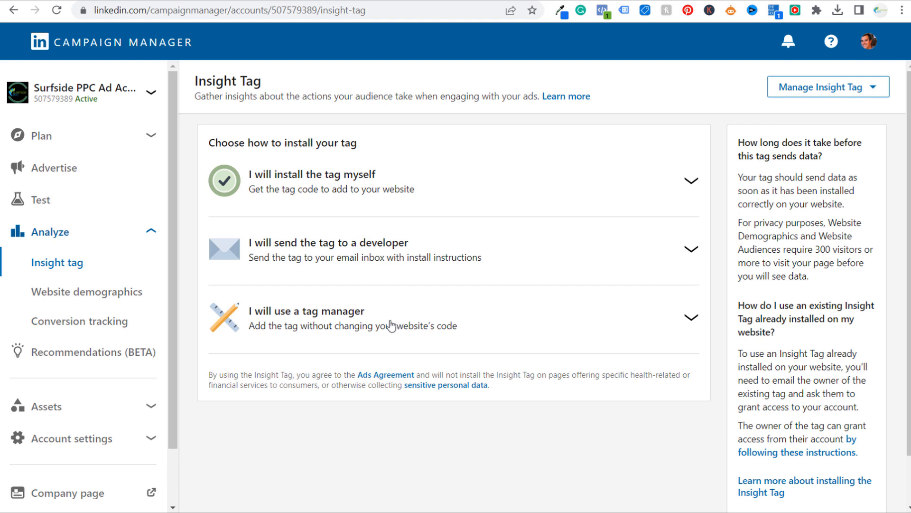
{"action": "left_click", "coordinate": [359, 183]}
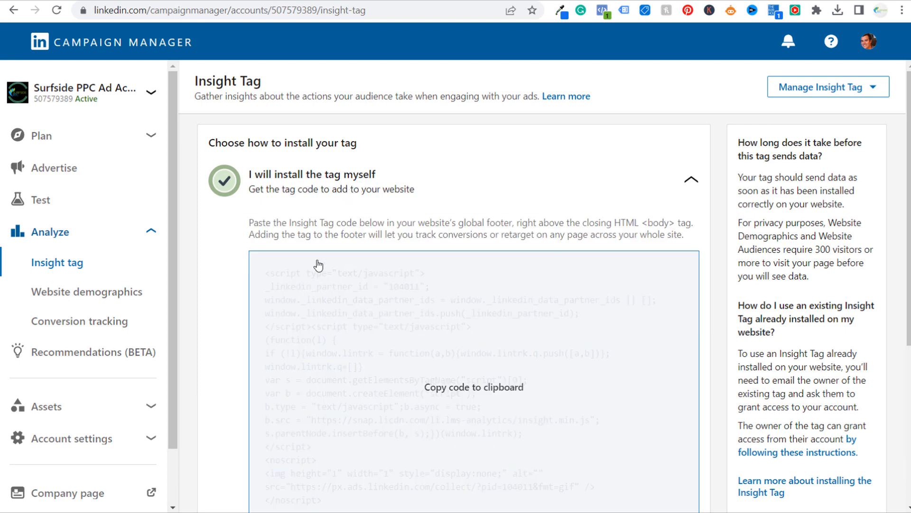
{"action": "left_click", "coordinate": [420, 381]}
{"action": "scroll", "coordinate": [441, 386], "scroll_direction": "down", "scroll_amount": 1}
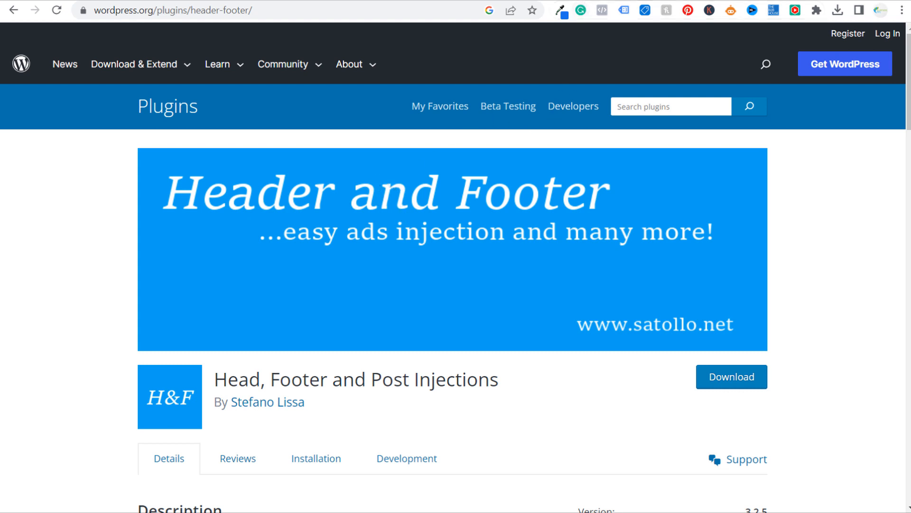
Switch to WordPress's Head, Footer and Post Injections settings and paste the Insight Tag code into the desktop footer box before the </body> closing tag
{"action": "left_click", "coordinate": [596, 1]}
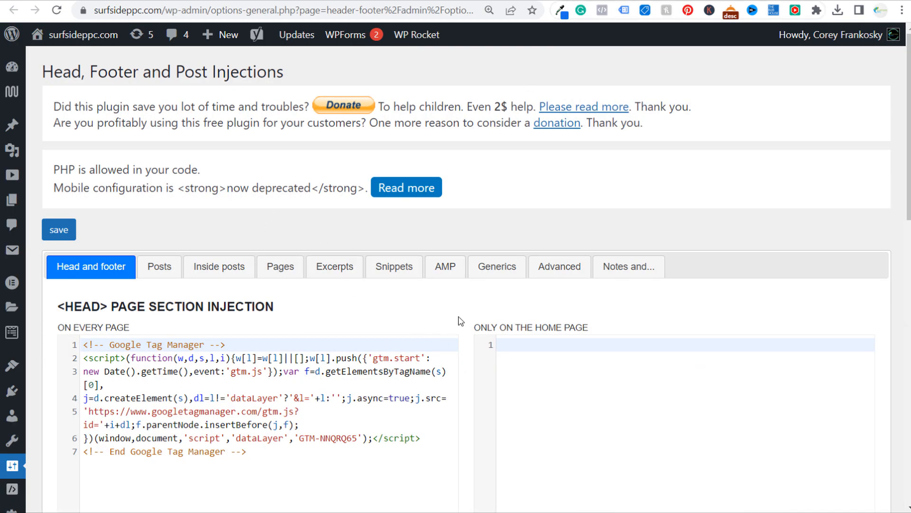
{"action": "scroll", "coordinate": [467, 311], "scroll_direction": "down", "scroll_amount": 12}
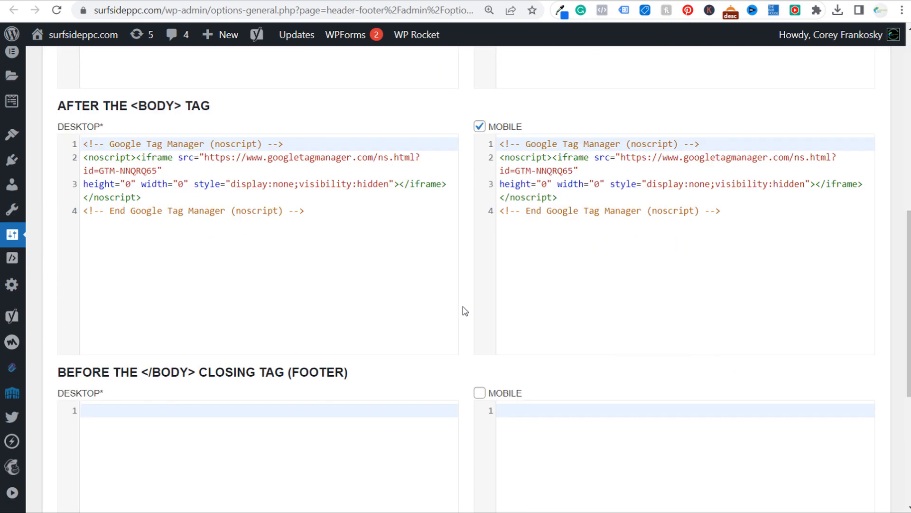
{"action": "scroll", "coordinate": [463, 311], "scroll_direction": "down", "scroll_amount": 3}
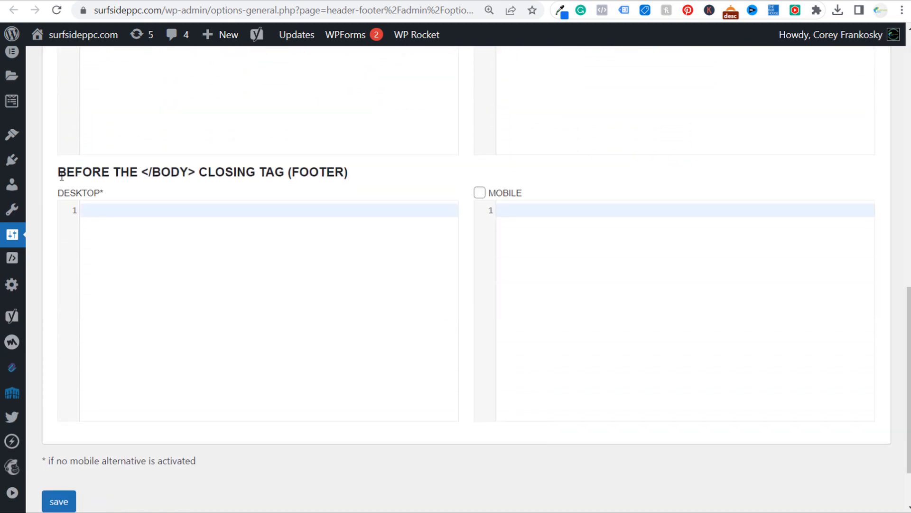
{"action": "left_click_drag", "start_coordinate": [60, 173], "coordinate": [278, 173]}
{"action": "left_click", "coordinate": [291, 174]}
{"action": "scroll", "coordinate": [368, 187], "scroll_direction": "up", "scroll_amount": 8}
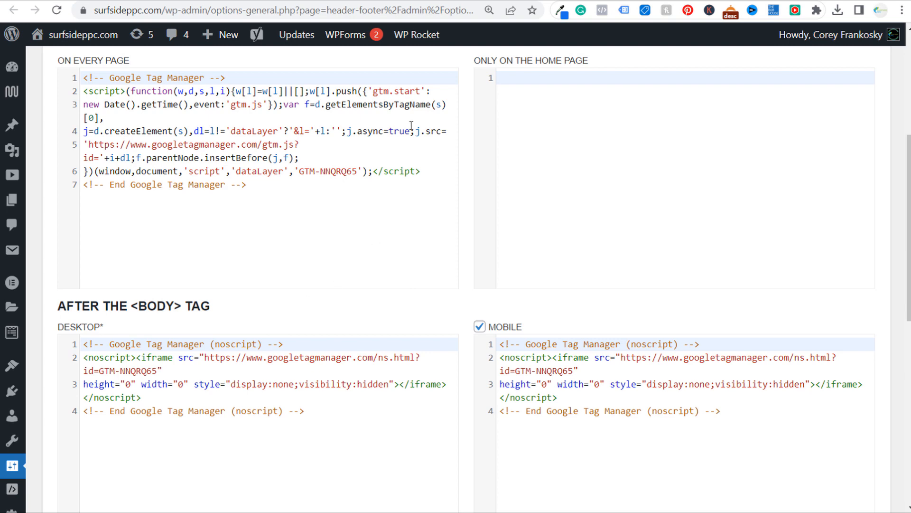
{"action": "scroll", "coordinate": [464, 91], "scroll_direction": "down", "scroll_amount": 7}
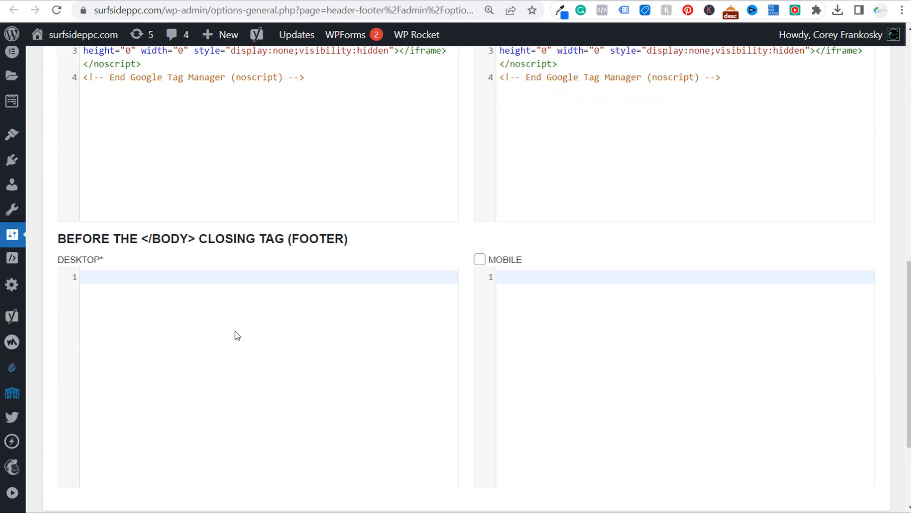
{"action": "key", "text": "ctrl+v"}
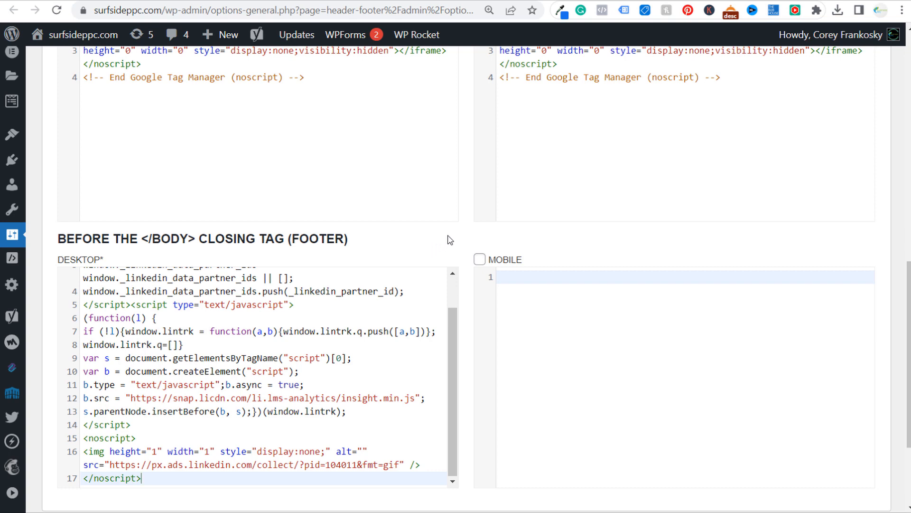
Remove all of the Insight Tag code from the desktop footer box
{"action": "scroll", "coordinate": [75, 400], "scroll_direction": "down", "scroll_amount": 3}
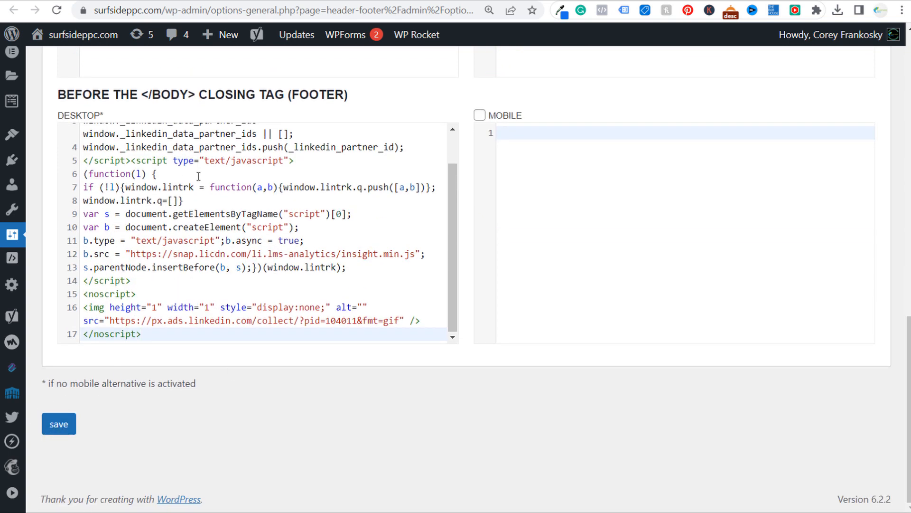
{"action": "right_click", "coordinate": [209, 163]}
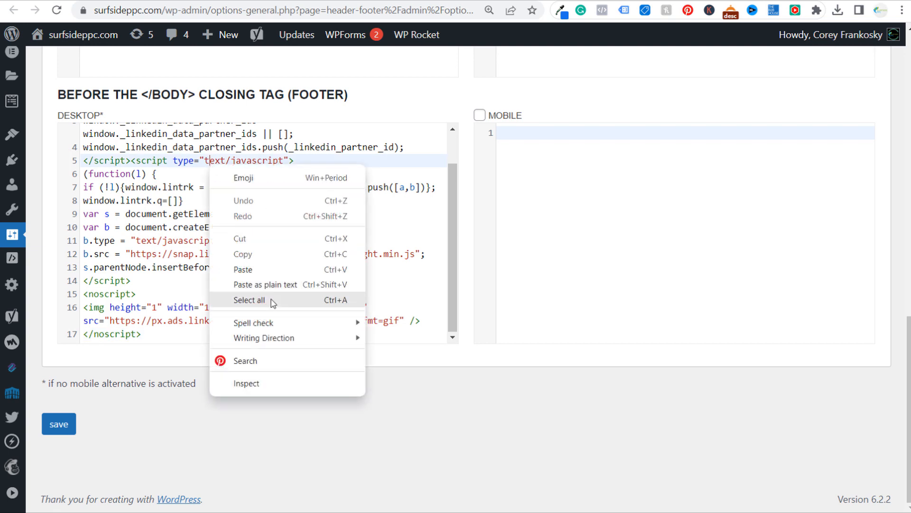
{"action": "left_click", "coordinate": [249, 300]}
{"action": "key", "text": "BackSpace"}
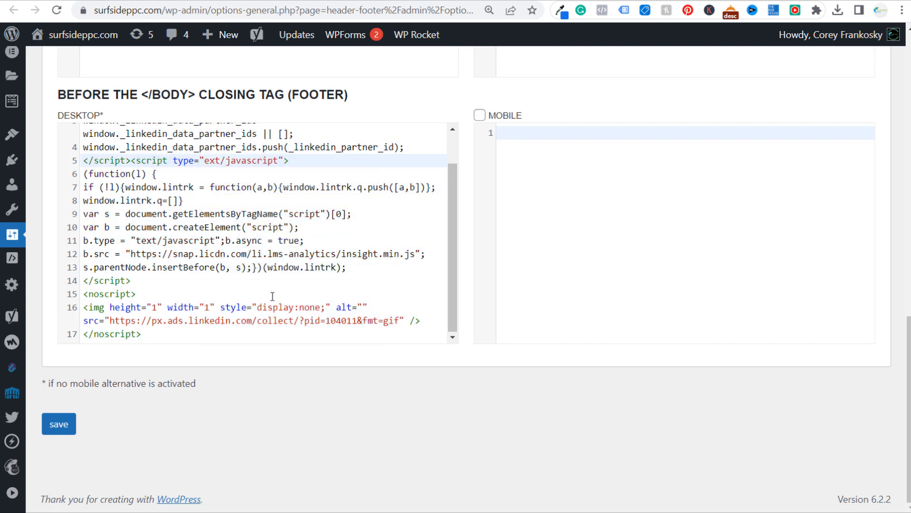
{"action": "left_click", "coordinate": [299, 281]}
{"action": "right_click", "coordinate": [332, 284]}
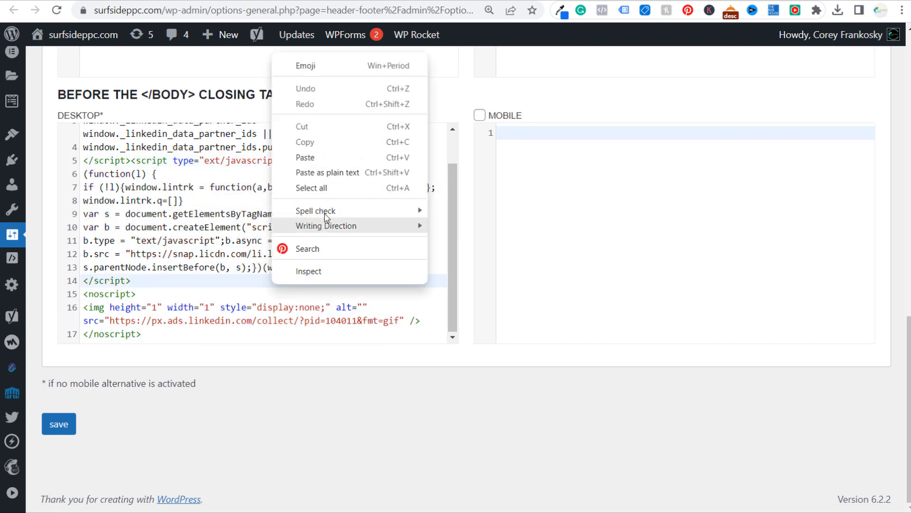
{"action": "left_click", "coordinate": [326, 188]}
{"action": "key", "text": "BackSpace"}
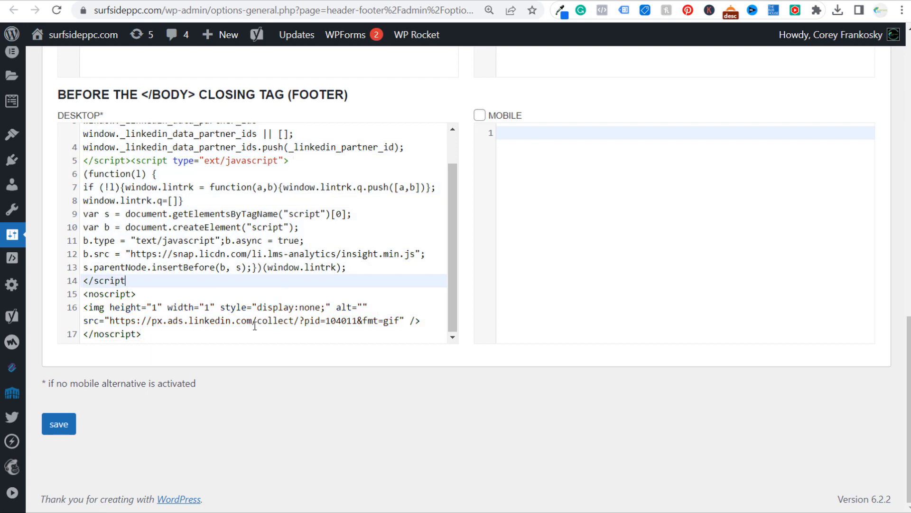
{"action": "key", "text": "ctrl+a"}
{"action": "key", "text": "BackSpace"}
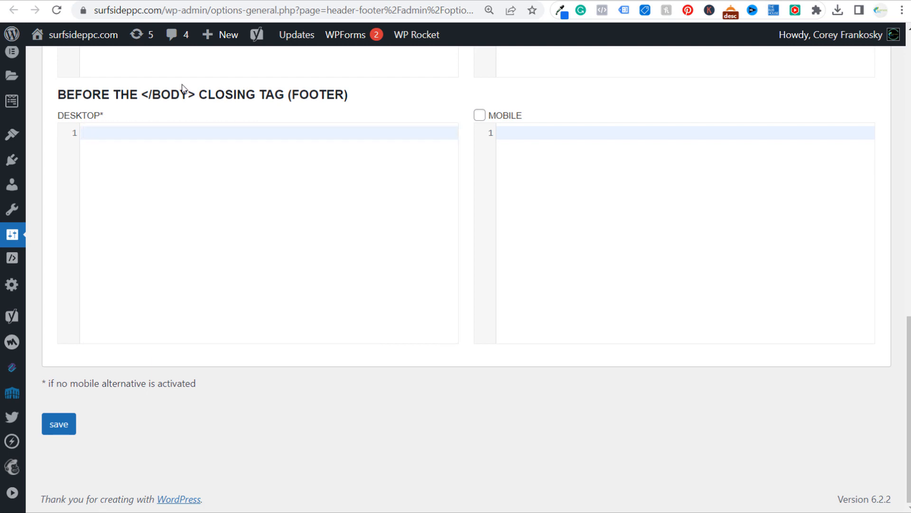
{"action": "scroll", "coordinate": [403, 138], "scroll_direction": "up", "scroll_amount": 8}
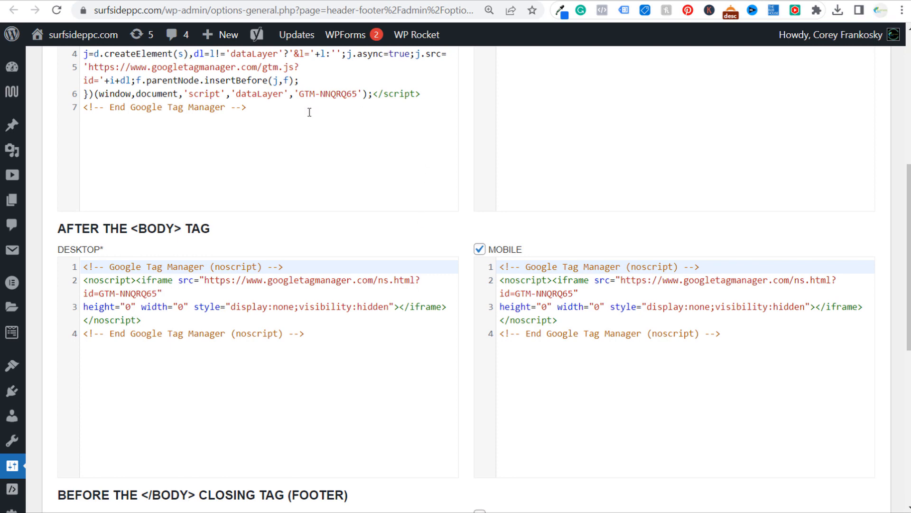
{"action": "scroll", "coordinate": [353, 296], "scroll_direction": "up", "scroll_amount": 3}
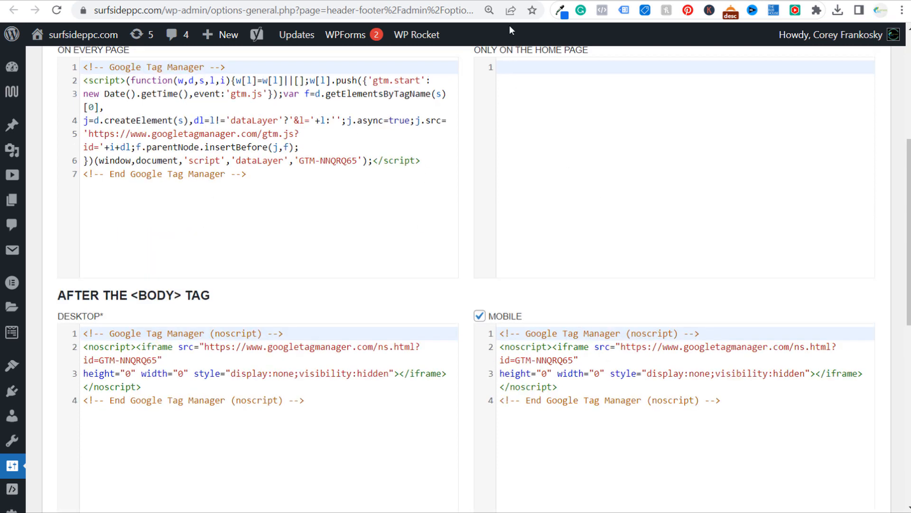
{"action": "left_click", "coordinate": [296, 1]}
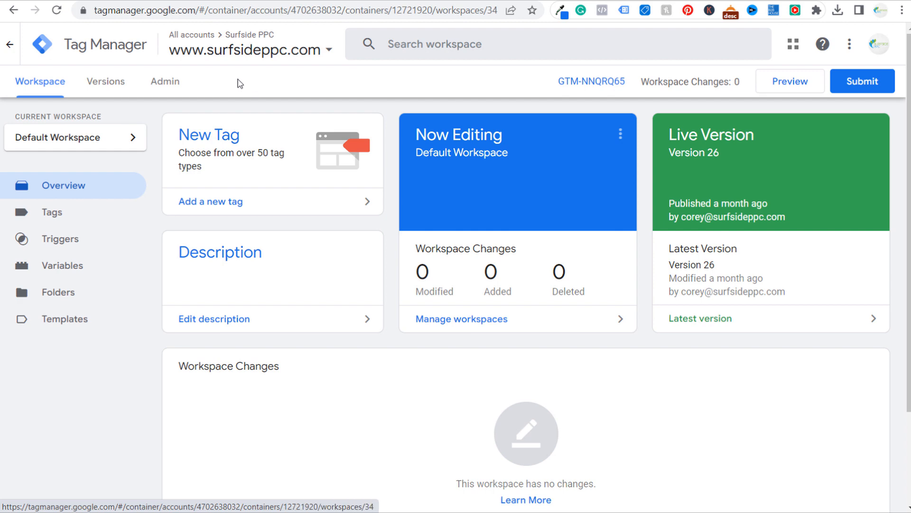
{"action": "left_click", "coordinate": [164, 83]}
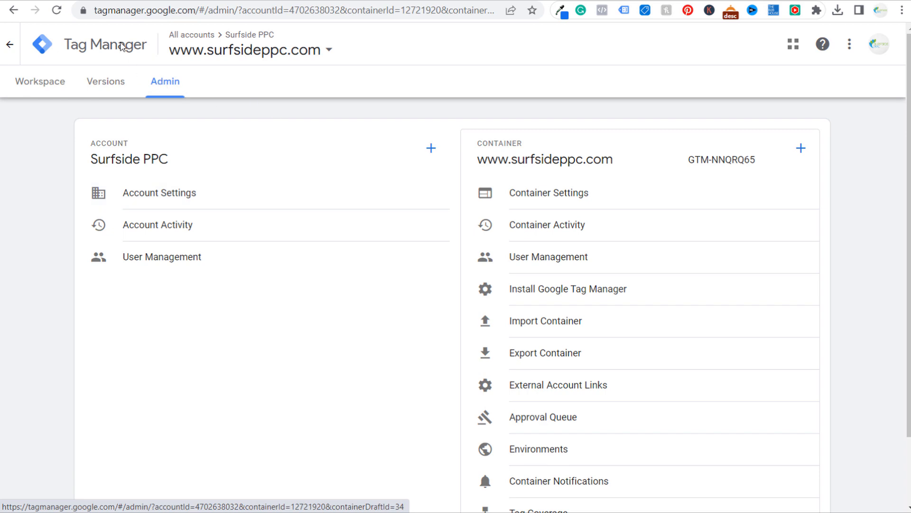
{"action": "left_click", "coordinate": [632, 288]}
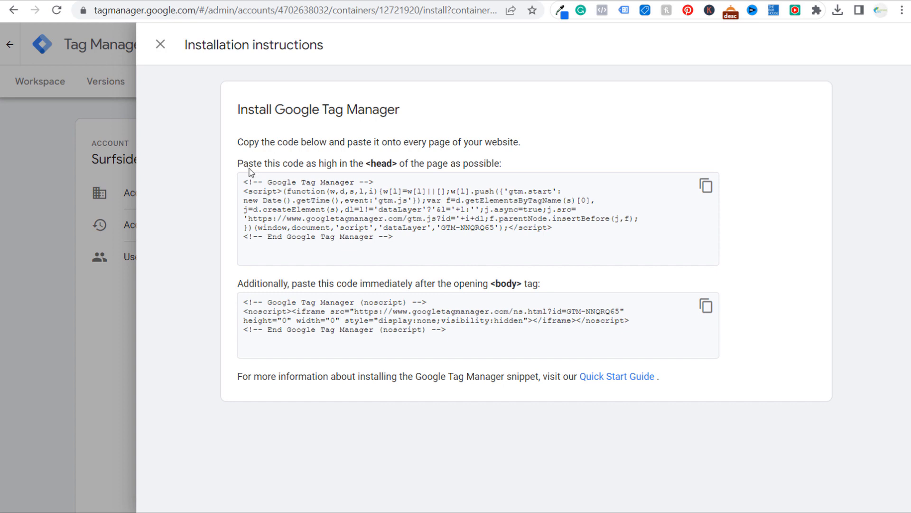
Review the <head> and <body> placement instructions and copy the Google Tag Manager snippet meant for the <head>
{"action": "left_click_drag", "start_coordinate": [237, 163], "coordinate": [510, 166]}
{"action": "left_click", "coordinate": [541, 167]}
{"action": "left_click_drag", "start_coordinate": [243, 164], "coordinate": [434, 167]}
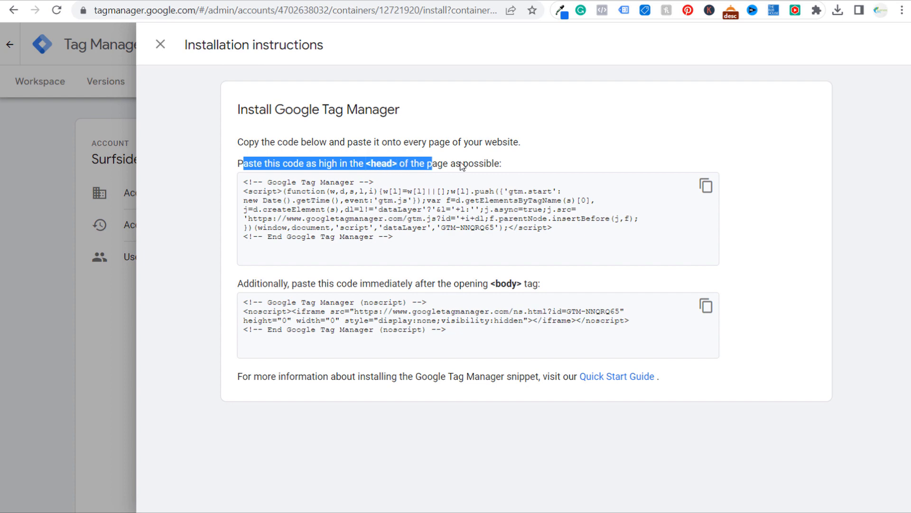
{"action": "left_click", "coordinate": [464, 166]}
{"action": "left_click_drag", "start_coordinate": [269, 287], "coordinate": [563, 288]}
{"action": "left_click", "coordinate": [569, 285]}
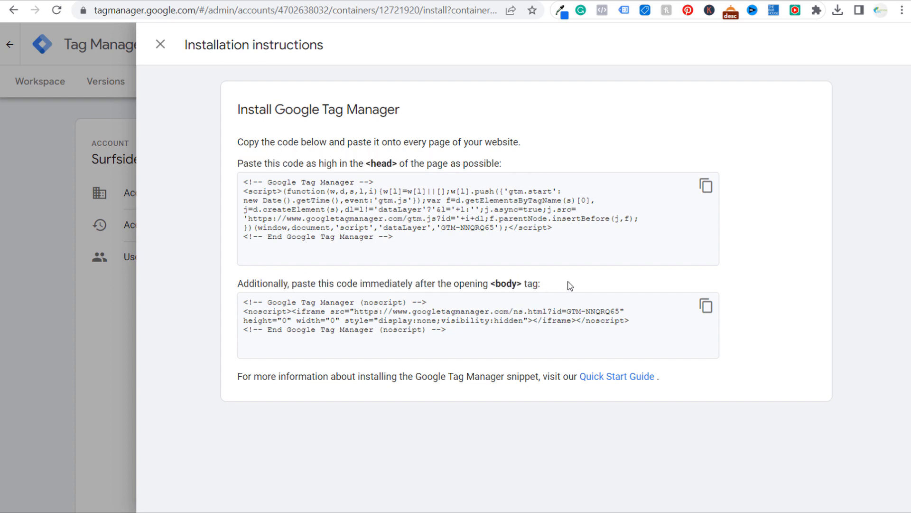
{"action": "left_click", "coordinate": [706, 186]}
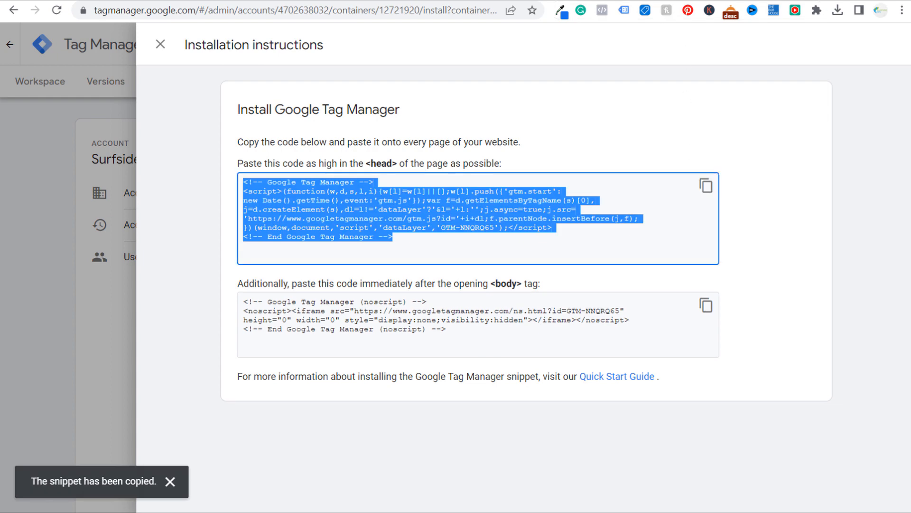
Switch to the WordPress injection settings and examine the Google Tag Manager code in the every-page <head> section
{"action": "left_click", "coordinate": [190, 1]}
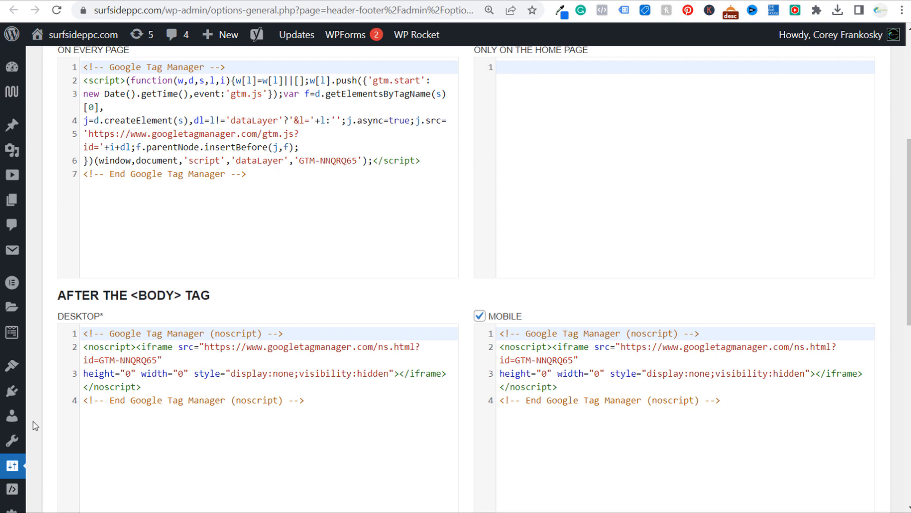
{"action": "mouse_move", "coordinate": [13, 469]}
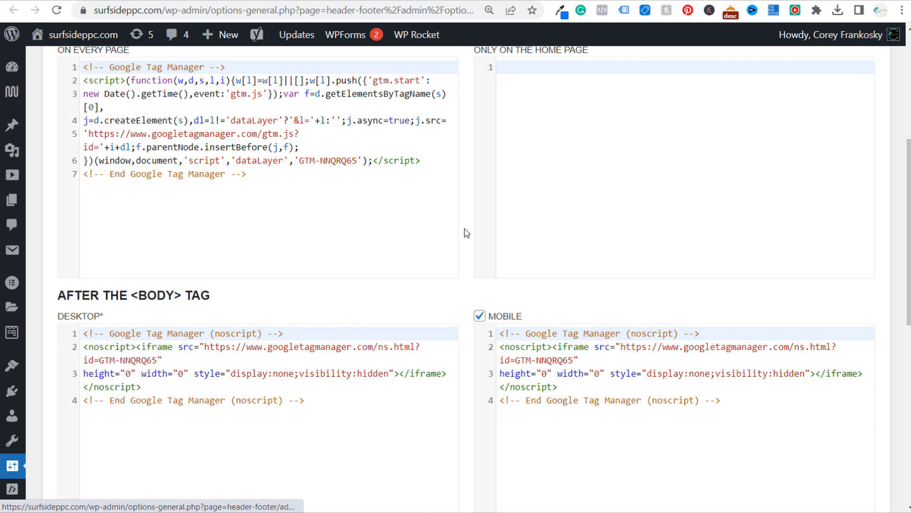
{"action": "scroll", "coordinate": [471, 214], "scroll_direction": "up", "scroll_amount": 1}
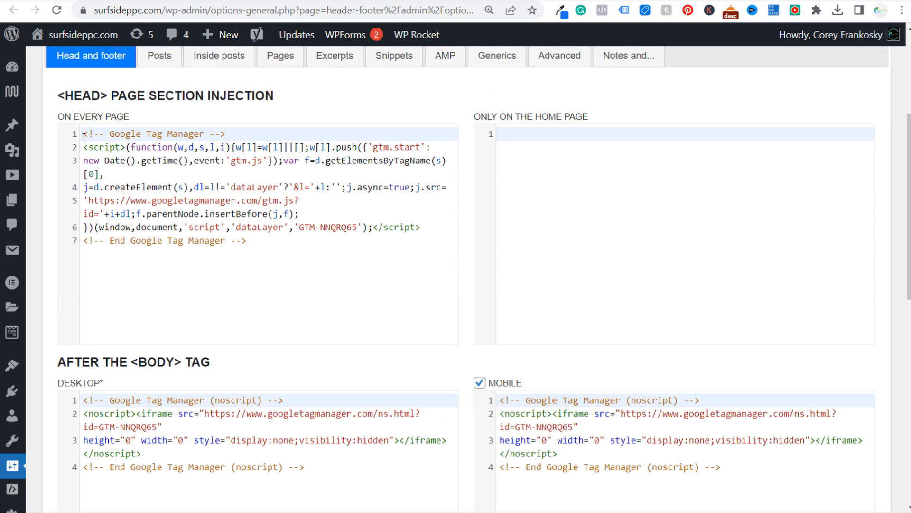
{"action": "left_click_drag", "start_coordinate": [82, 133], "coordinate": [279, 245]}
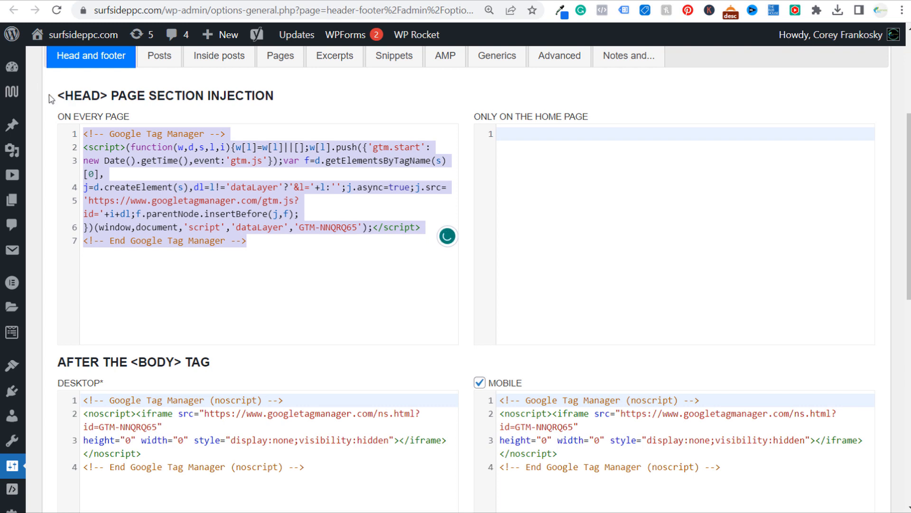
{"action": "left_click_drag", "start_coordinate": [56, 96], "coordinate": [245, 95]}
{"action": "left_click", "coordinate": [268, 95]}
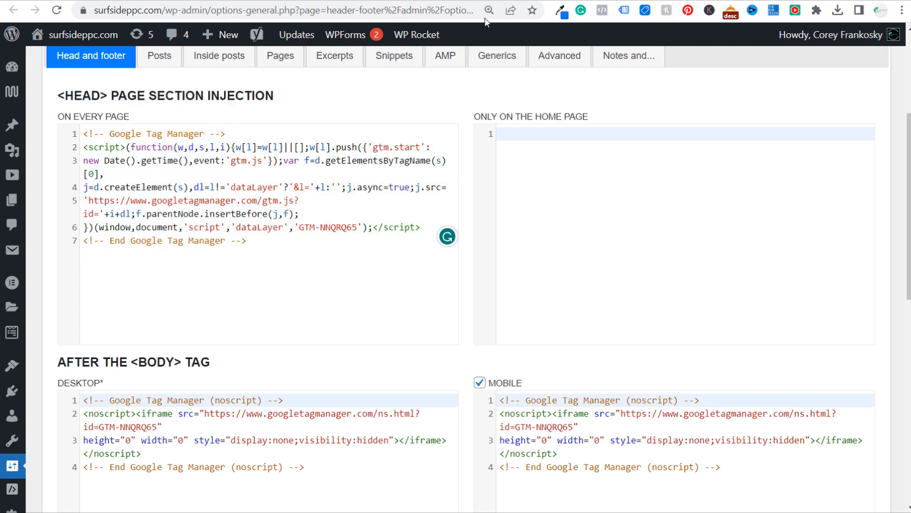
Copy the <body> noscript snippet from Google Tag Manager and select all desktop code under After the <body> Tag in the WordPress injection settings
{"action": "left_click", "coordinate": [513, 0]}
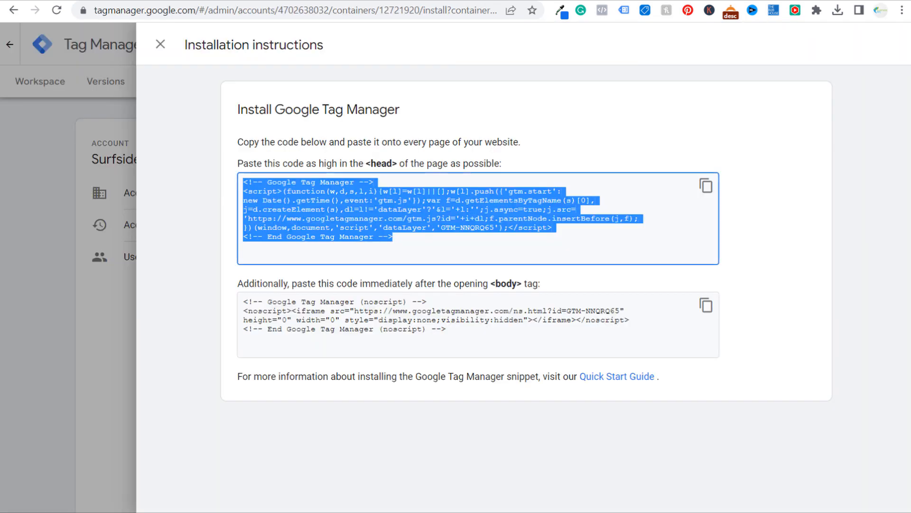
{"action": "left_click", "coordinate": [705, 306]}
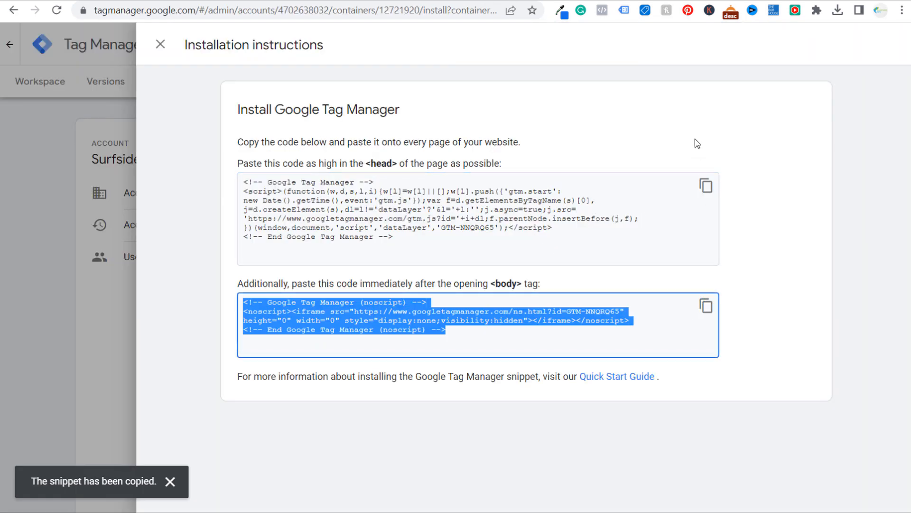
{"action": "left_click", "coordinate": [573, 1]}
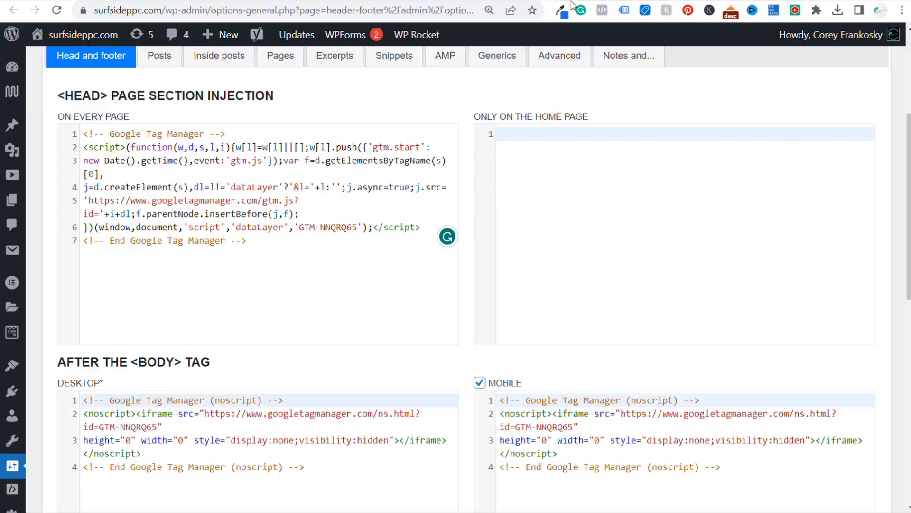
{"action": "scroll", "coordinate": [465, 262], "scroll_direction": "down", "scroll_amount": 3}
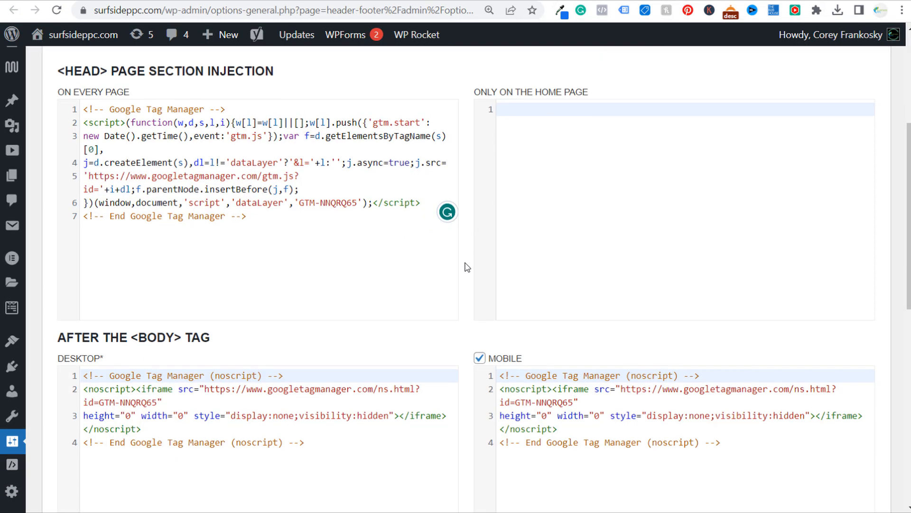
{"action": "left_click", "coordinate": [310, 332]}
{"action": "key", "text": "ctrl+a"}
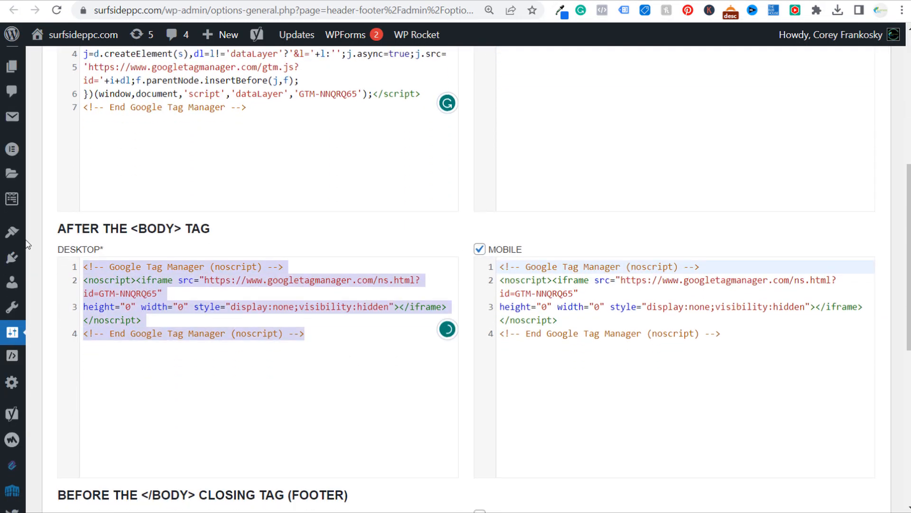
Examine the mobile code under After the <body> Tag and the footer code section in the WordPress injection settings
{"action": "left_click_drag", "start_coordinate": [728, 333], "coordinate": [482, 252]}
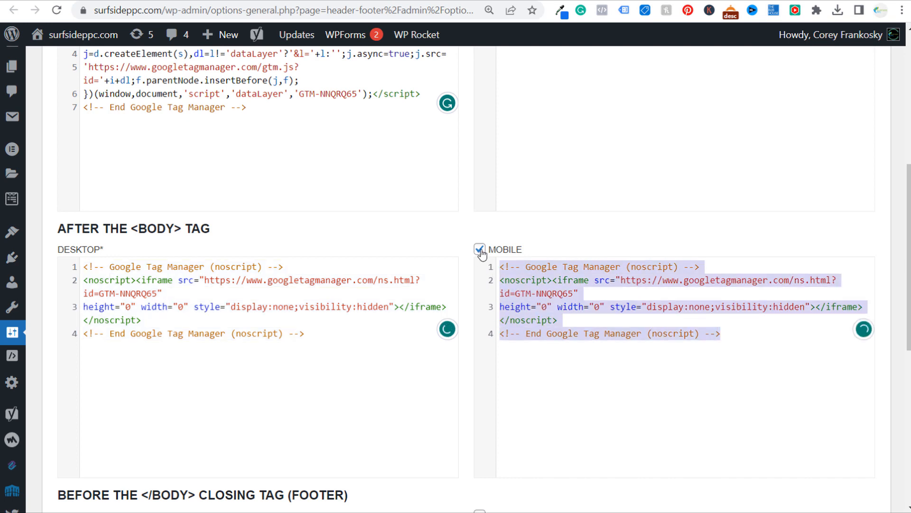
{"action": "scroll", "coordinate": [465, 232], "scroll_direction": "down", "scroll_amount": 8}
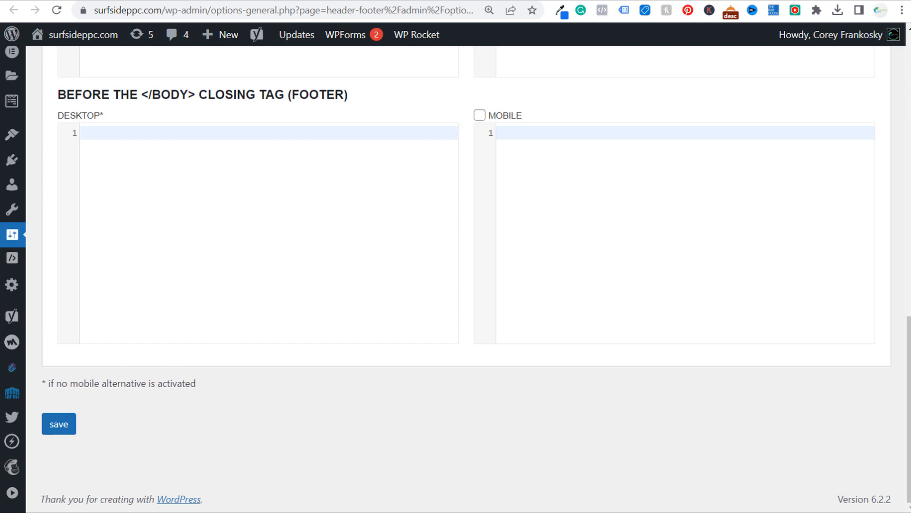
Switch to Google Tag Manager, return to the container's workspace and review the Submit Changes publishing options without publishing
{"action": "left_click", "coordinate": [504, 0]}
{"action": "left_click", "coordinate": [161, 44]}
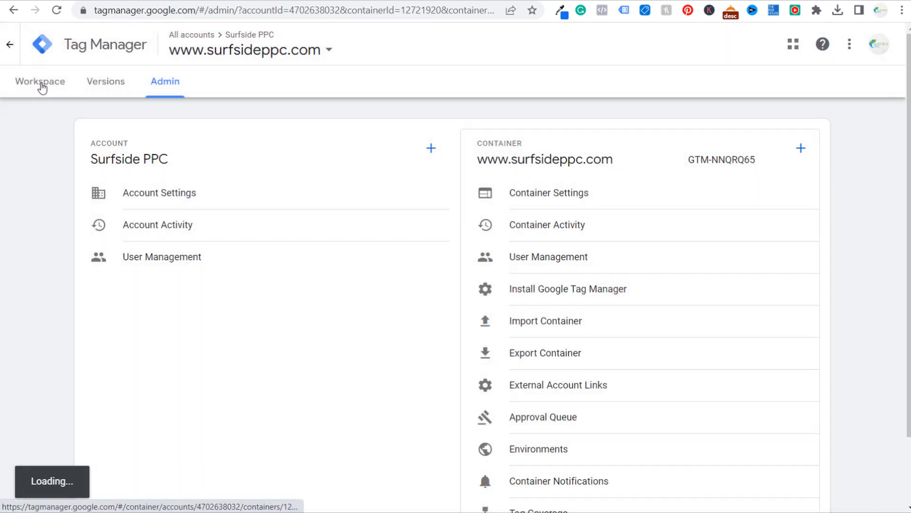
{"action": "left_click", "coordinate": [41, 84]}
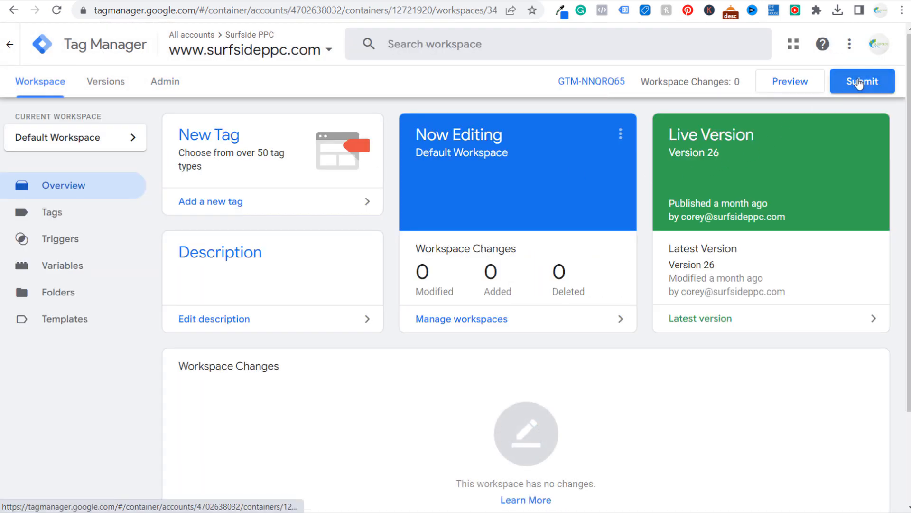
{"action": "left_click", "coordinate": [860, 84]}
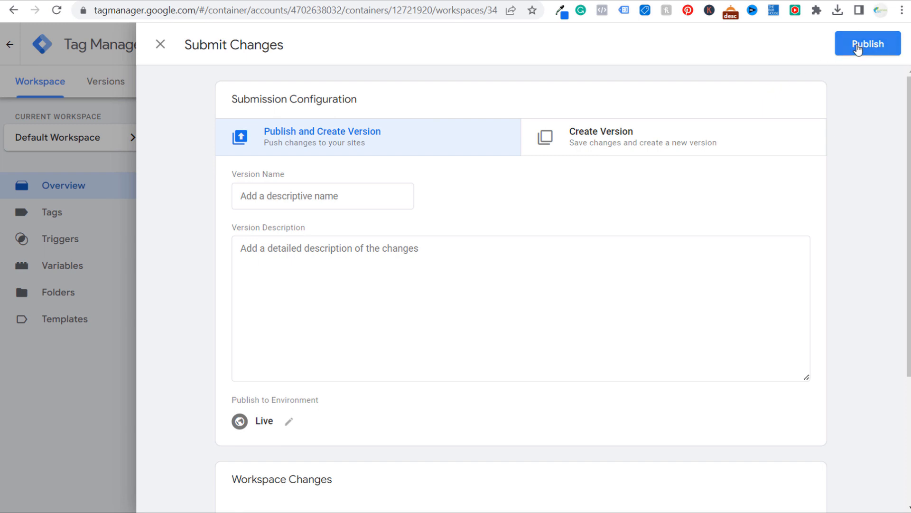
{"action": "left_click", "coordinate": [160, 46]}
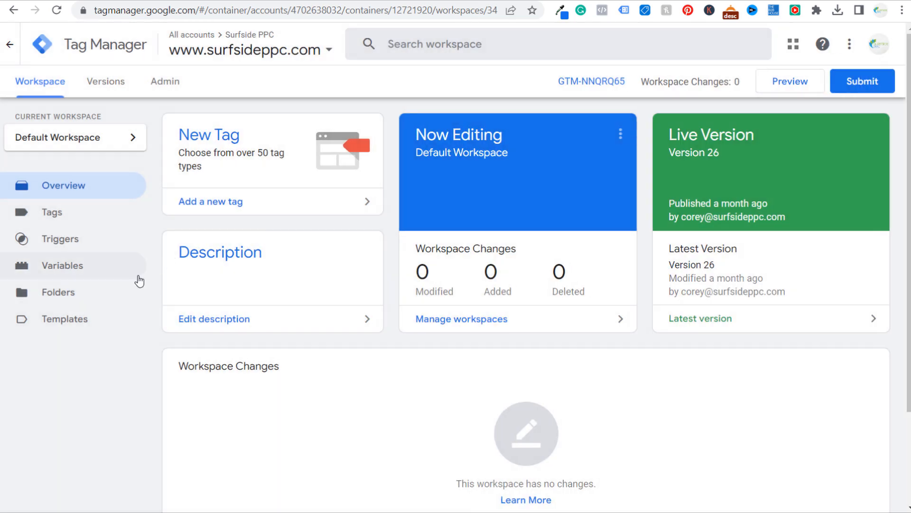
Start a new tag in the Default Workspace and look through the list of available tag types
{"action": "left_click", "coordinate": [86, 212]}
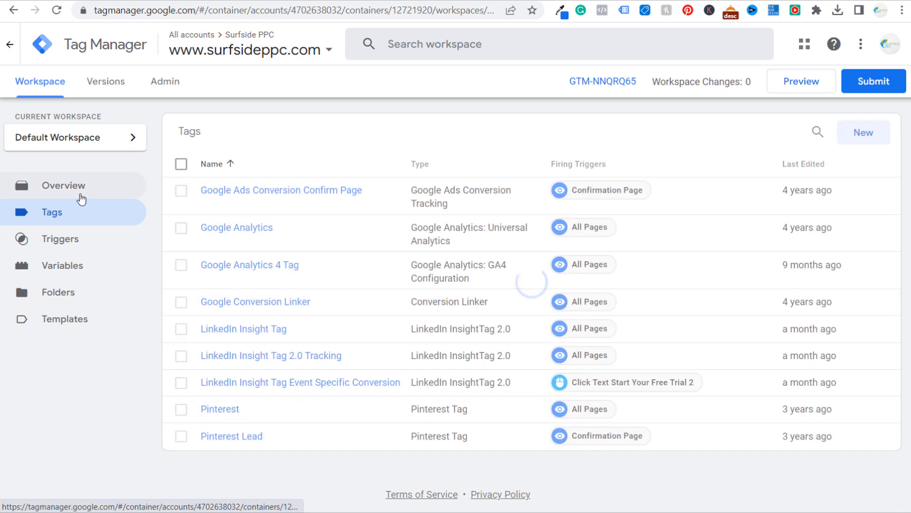
{"action": "left_click", "coordinate": [858, 136]}
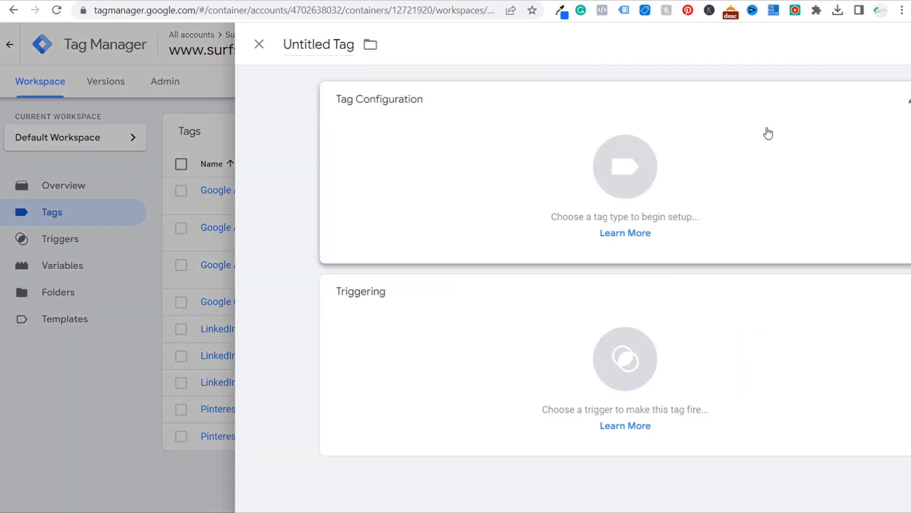
{"action": "left_click", "coordinate": [399, 128]}
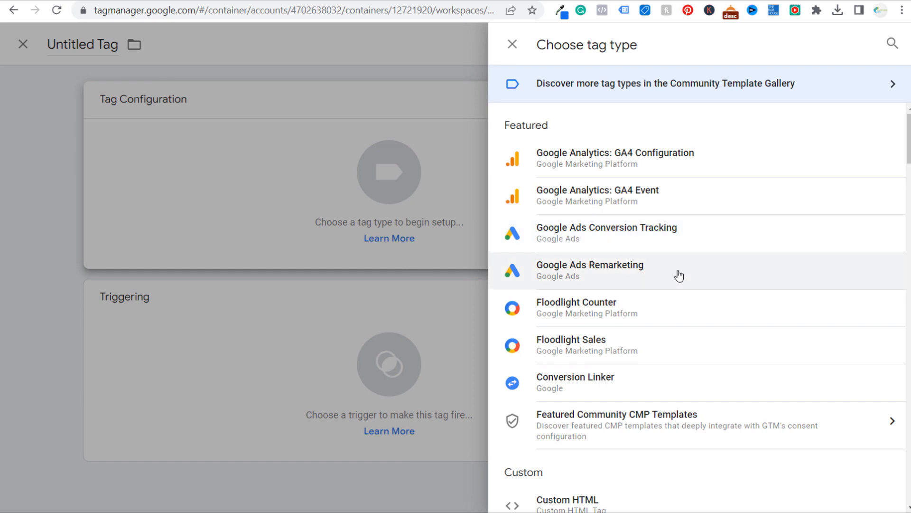
{"action": "scroll", "coordinate": [677, 275], "scroll_direction": "down", "scroll_amount": 4}
{"action": "scroll", "coordinate": [677, 244], "scroll_direction": "down", "scroll_amount": 15}
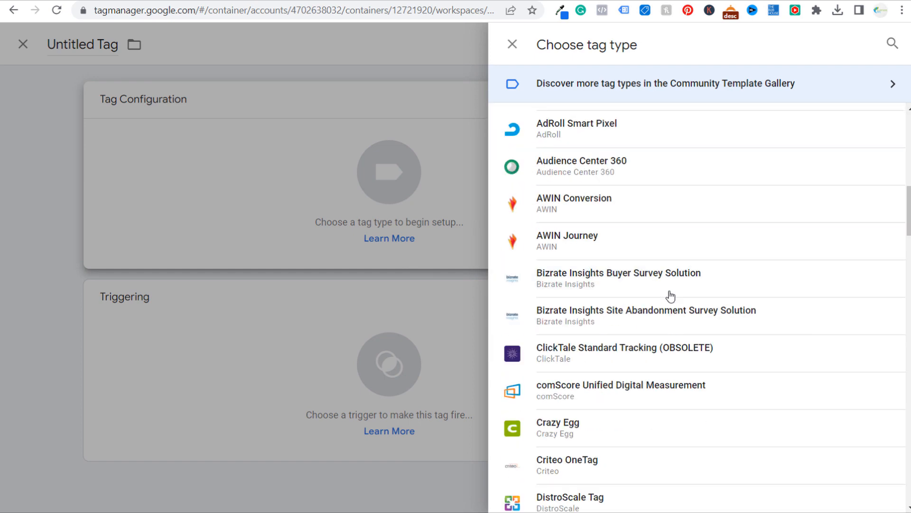
{"action": "scroll", "coordinate": [673, 298], "scroll_direction": "down", "scroll_amount": 18}
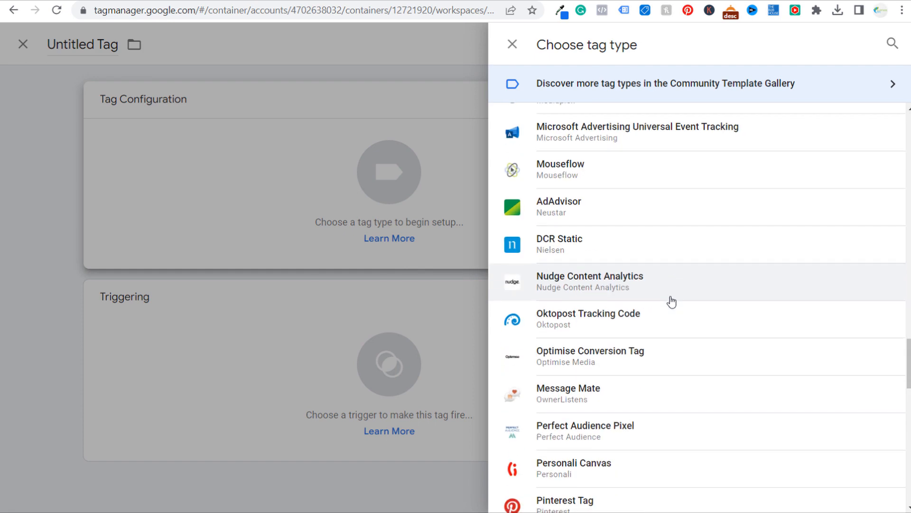
{"action": "left_click", "coordinate": [512, 46]}
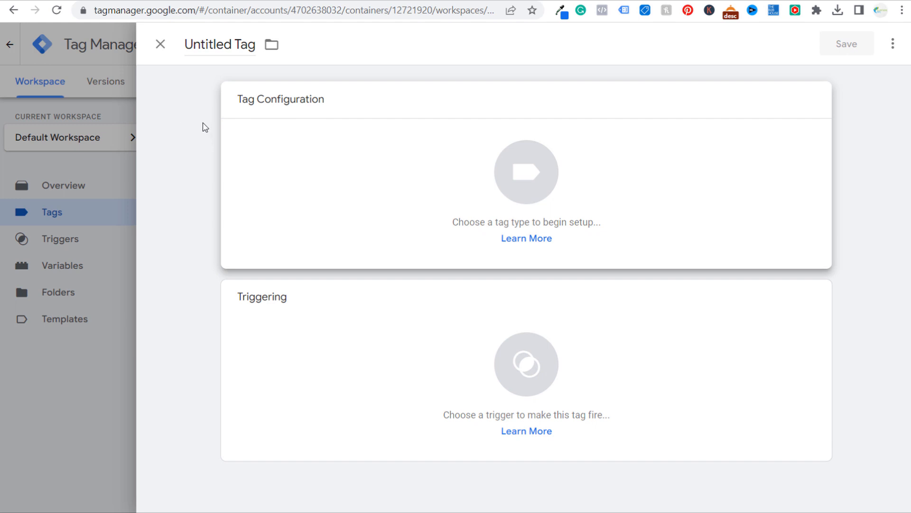
Name the new tag "LinkedIn Insight Tag Example"
{"action": "left_click", "coordinate": [209, 45]}
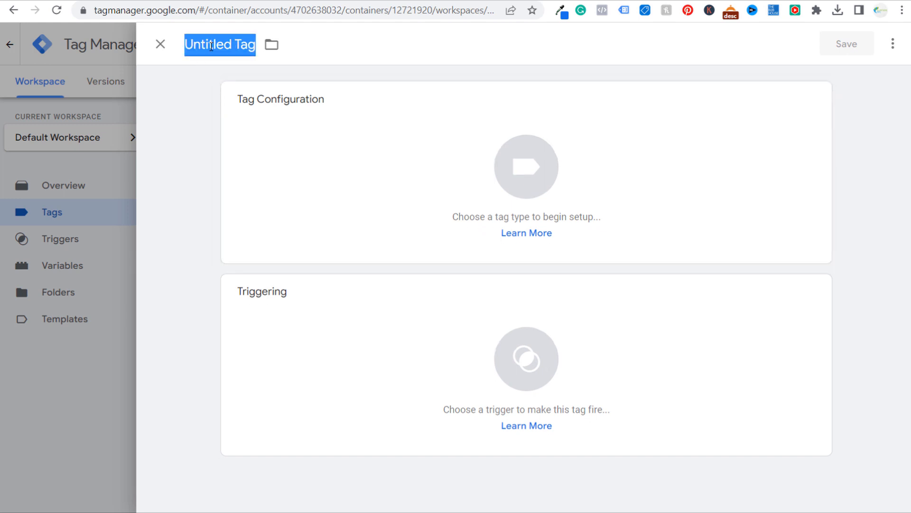
{"action": "type", "text": "Linked"}
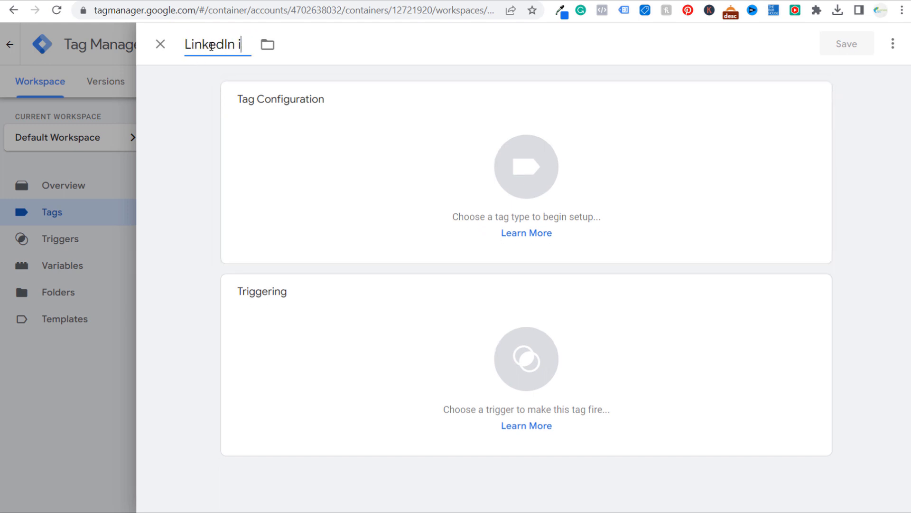
{"action": "type", "text": "In Insight Tag "}
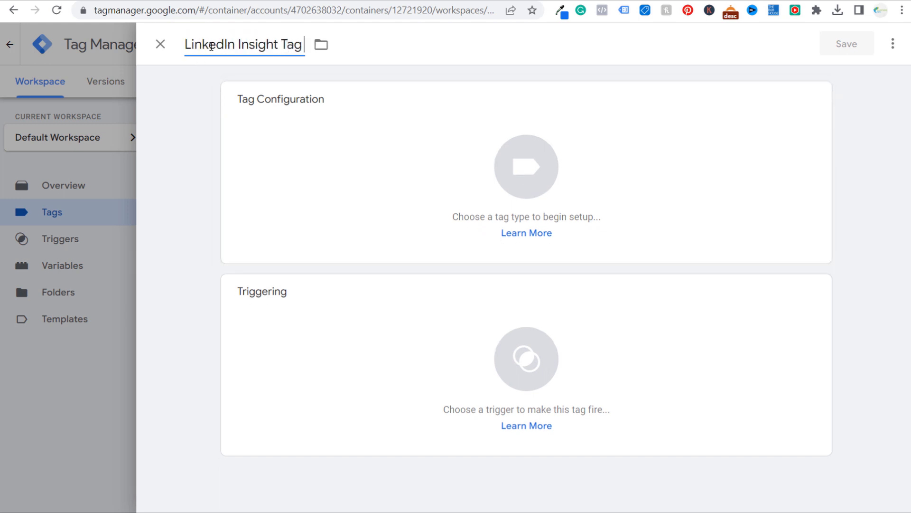
{"action": "type", "text": "Example"}
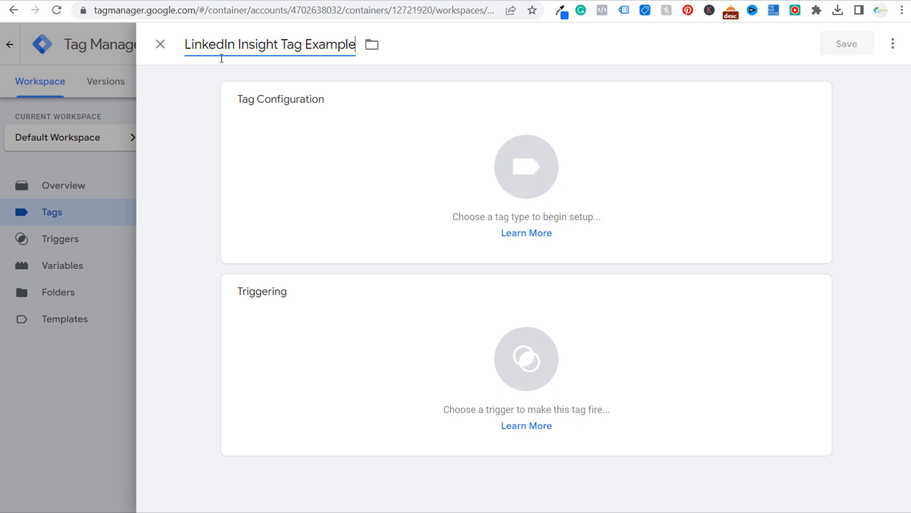
Search the available tag types for "linked" in the new tag's configuration
{"action": "left_click", "coordinate": [378, 158]}
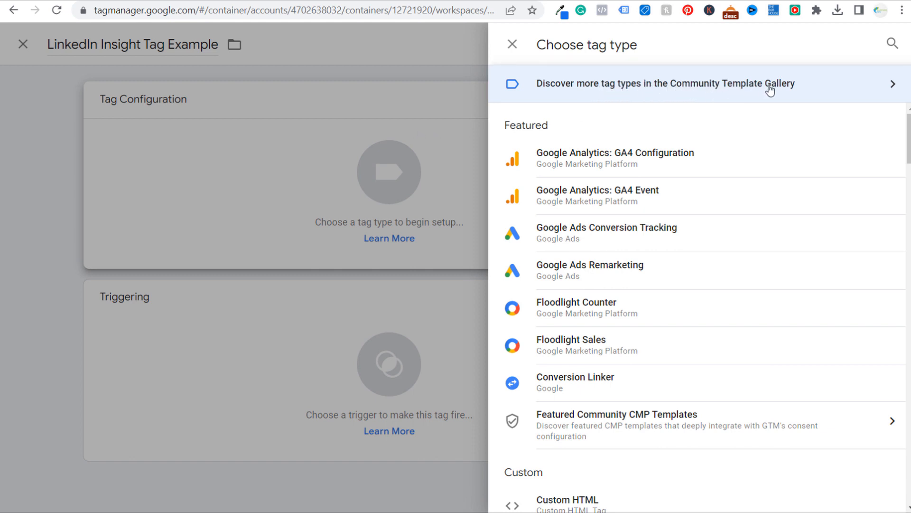
{"action": "left_click", "coordinate": [891, 43]}
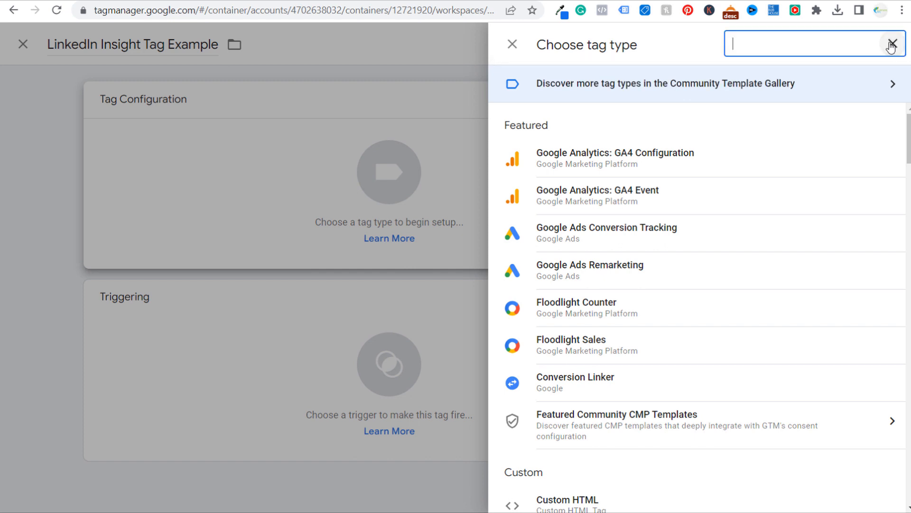
{"action": "type", "text": "linked"}
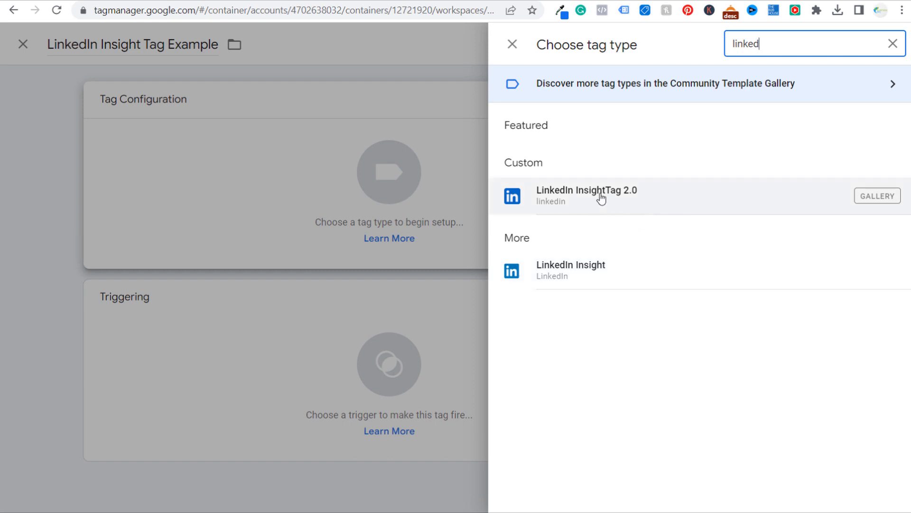
Search the Community Template Gallery for "linkedin", view the LinkedIn InsightTag 2.0 template details and return to the tag types
{"action": "left_click", "coordinate": [649, 89]}
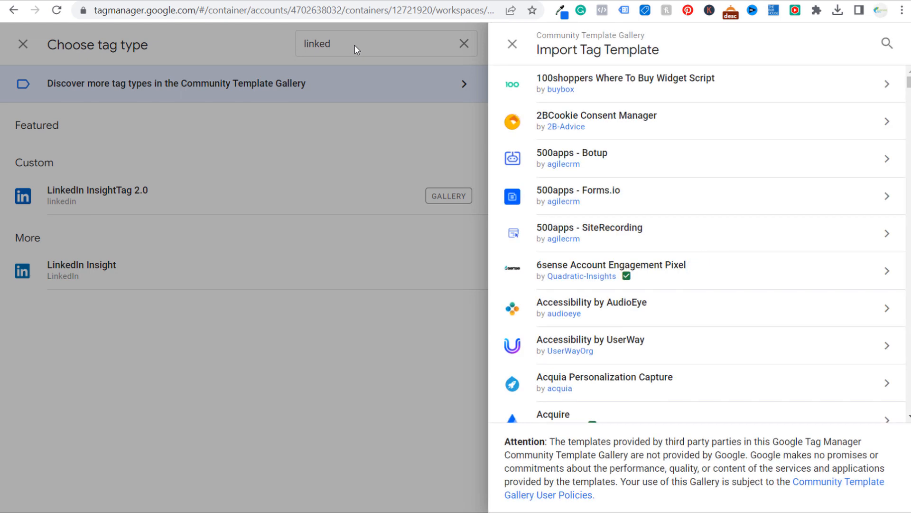
{"action": "left_click", "coordinate": [887, 44]}
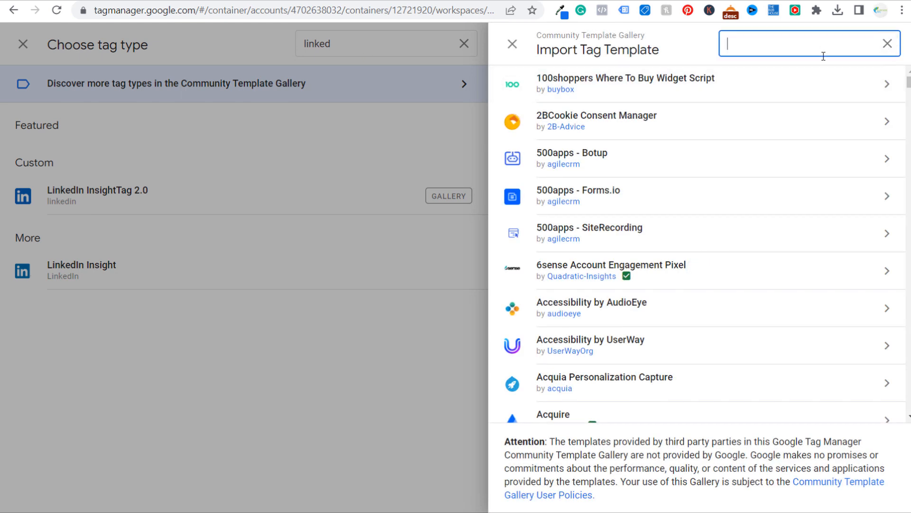
{"action": "type", "text": "linkedin"}
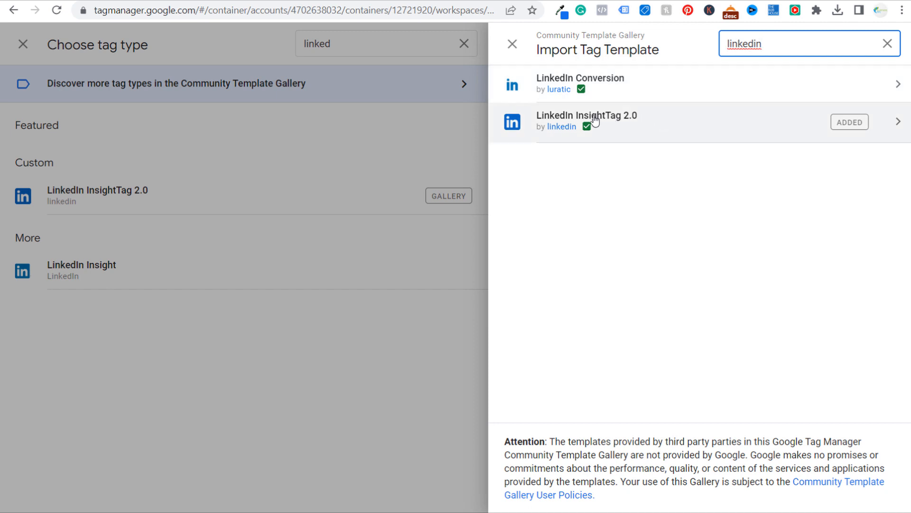
{"action": "left_click", "coordinate": [729, 123]}
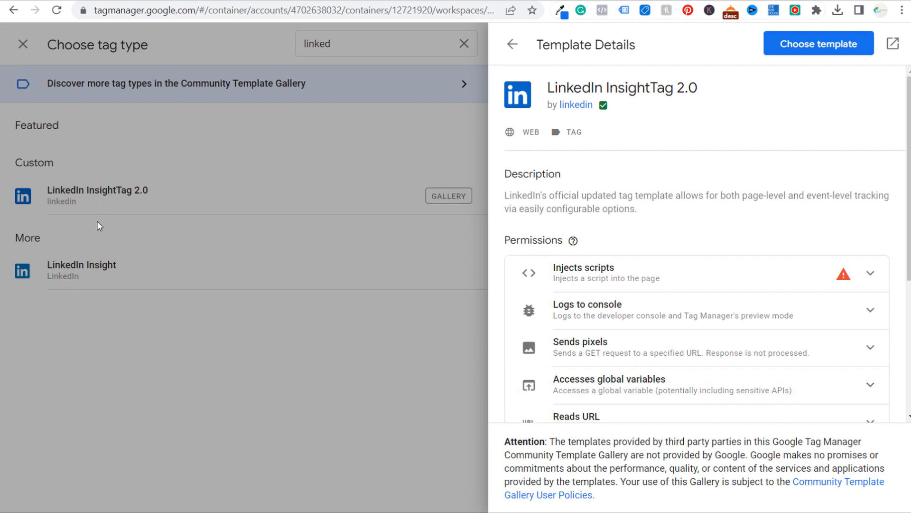
{"action": "left_click", "coordinate": [512, 44]}
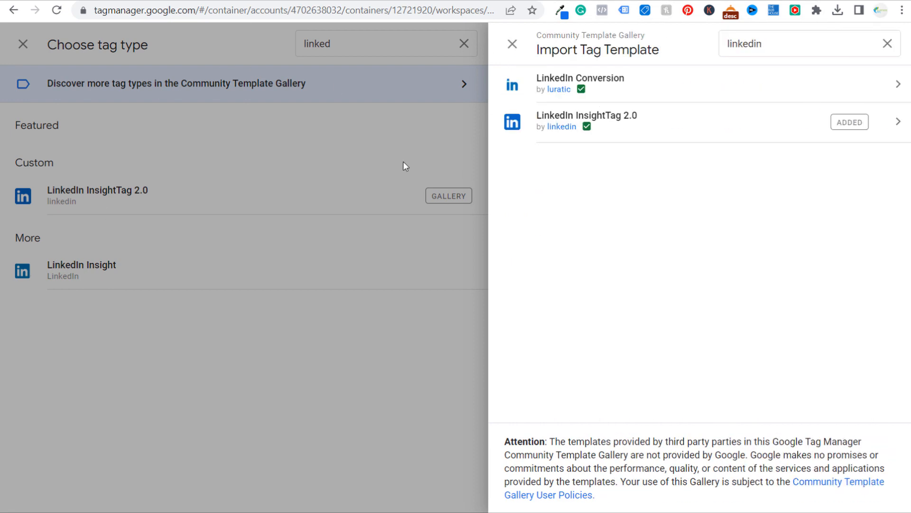
{"action": "left_click", "coordinate": [513, 45]}
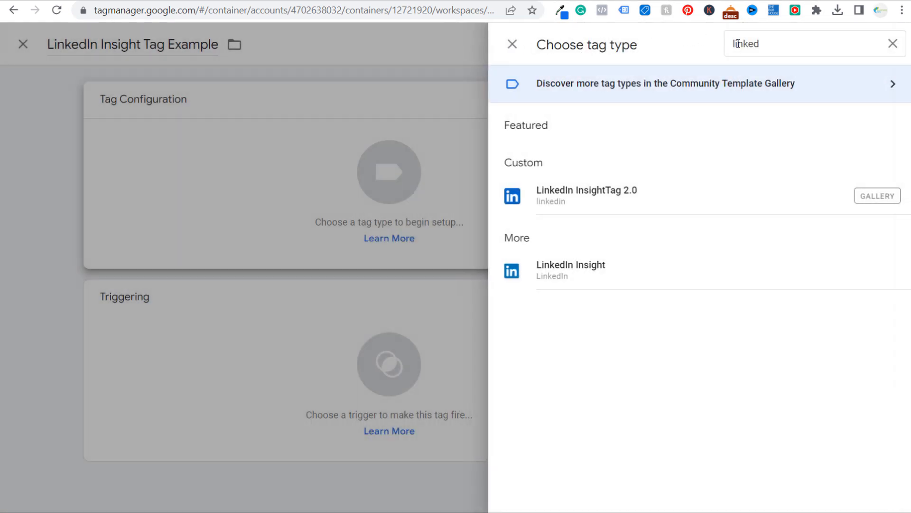
Set the new tag's type to LinkedIn InsightTag 2.0
{"action": "left_click", "coordinate": [777, 46]}
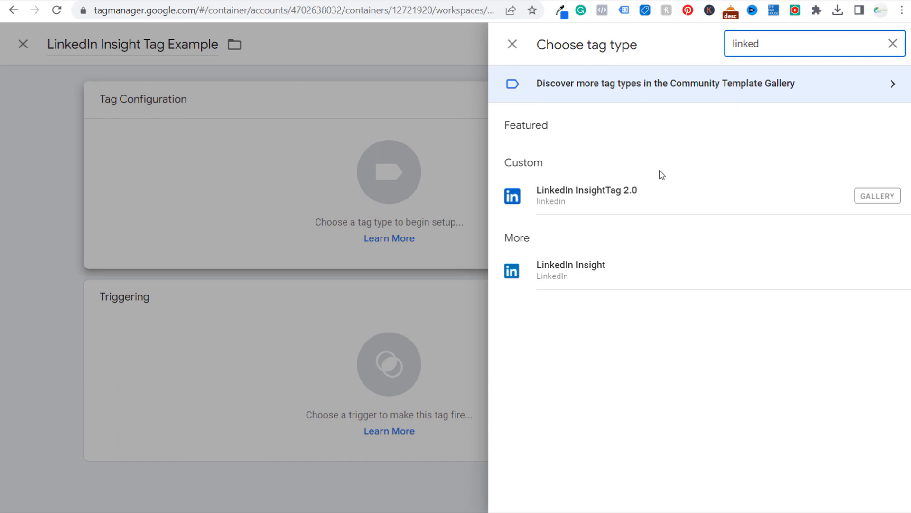
{"action": "left_click", "coordinate": [644, 200]}
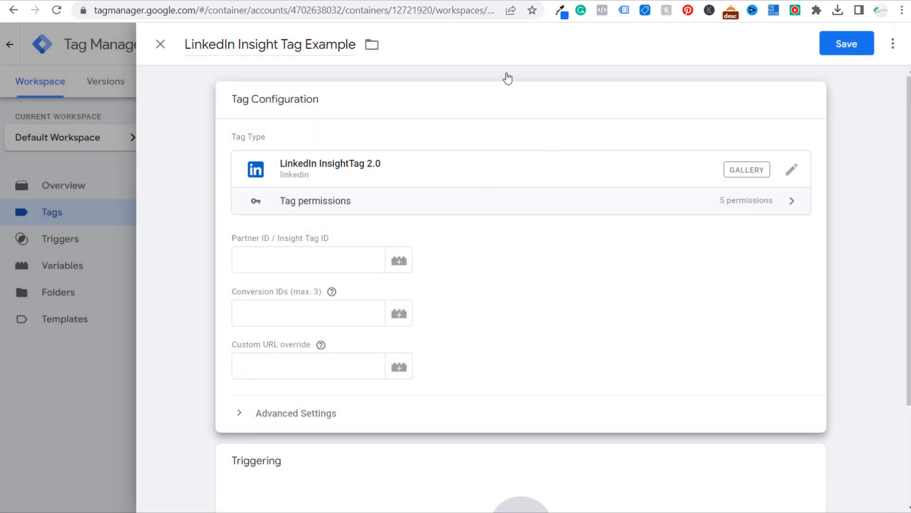
Switch to LinkedIn Campaign Manager and copy the partner ID from the Insight Tag's "I will use a tag manager" installation option
{"action": "left_click", "coordinate": [496, 1]}
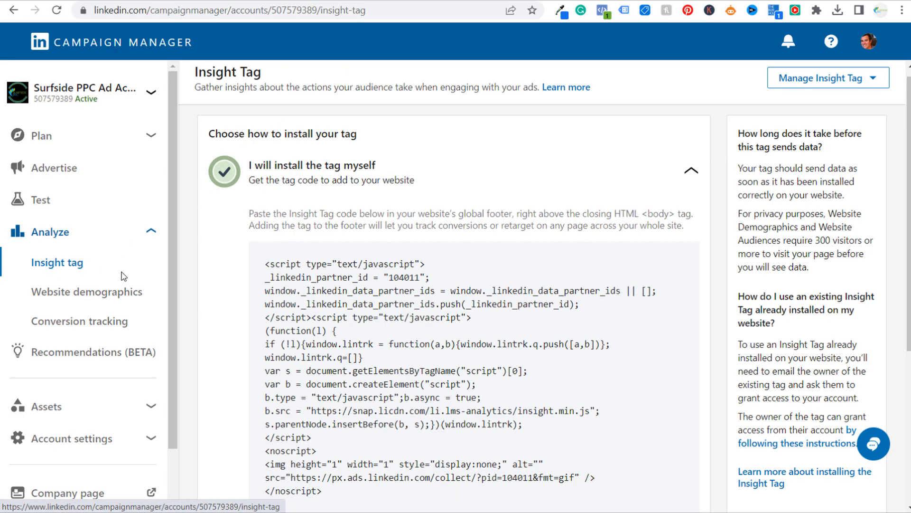
{"action": "scroll", "coordinate": [125, 276], "scroll_direction": "up", "scroll_amount": 1}
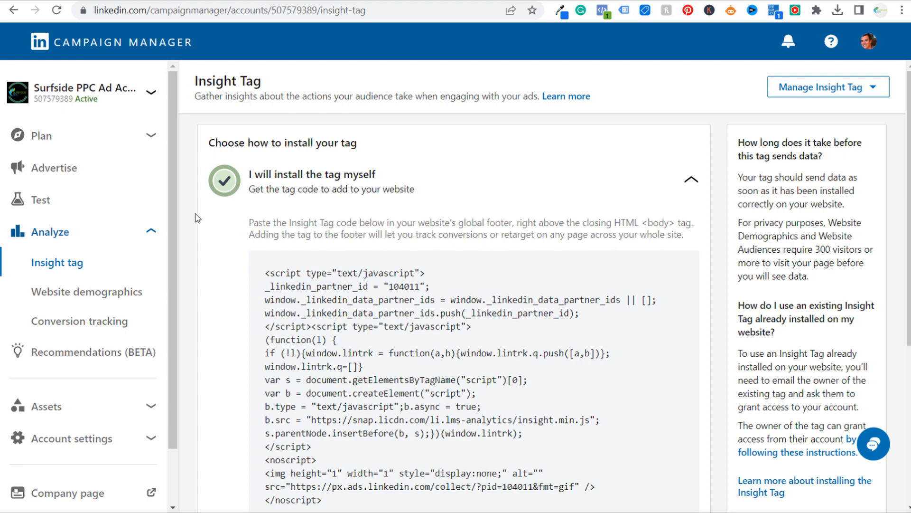
{"action": "scroll", "coordinate": [209, 218], "scroll_direction": "down", "scroll_amount": 5}
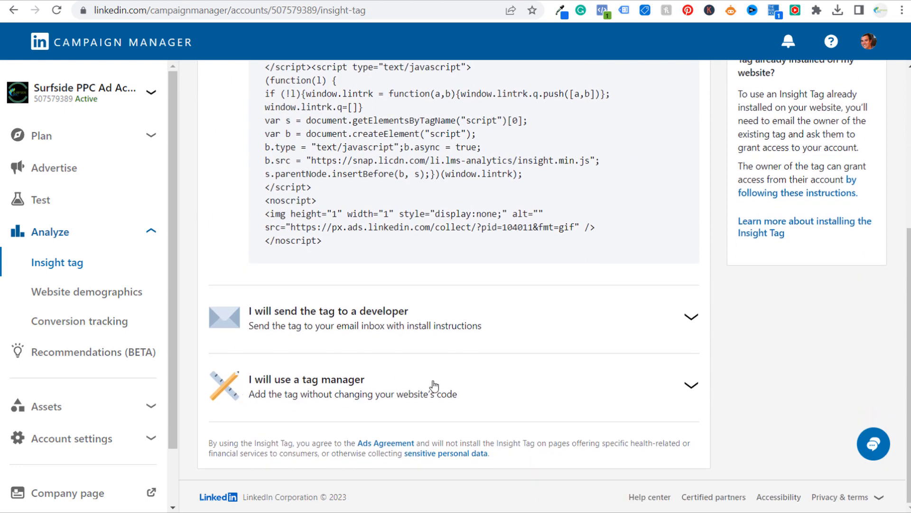
{"action": "left_click", "coordinate": [435, 385]}
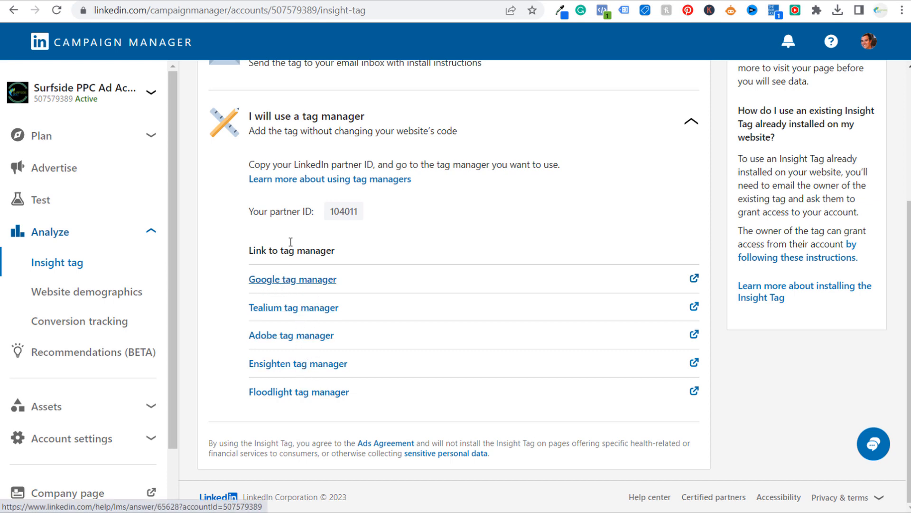
{"action": "left_click_drag", "start_coordinate": [250, 211], "coordinate": [379, 219]}
{"action": "left_click", "coordinate": [379, 219]}
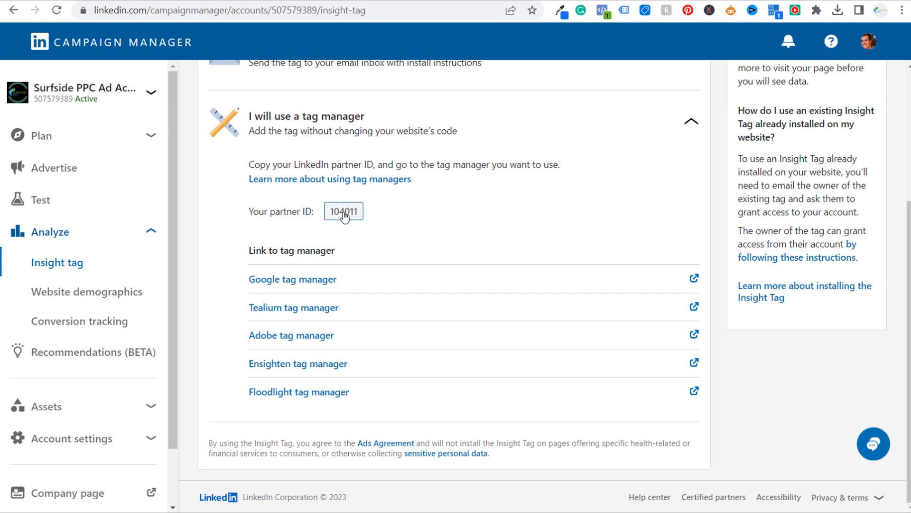
{"action": "left_click", "coordinate": [343, 214]}
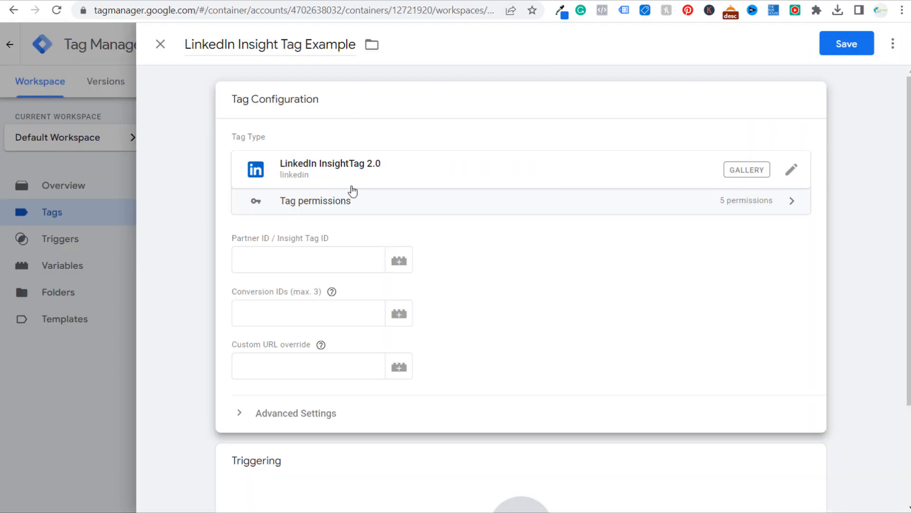
Paste the copied LinkedIn partner ID as the tag's Partner ID / Insight Tag ID in Google Tag Manager and finish editing the configuration
{"action": "left_click", "coordinate": [310, 251]}
{"action": "key", "text": "ctrl+v"}
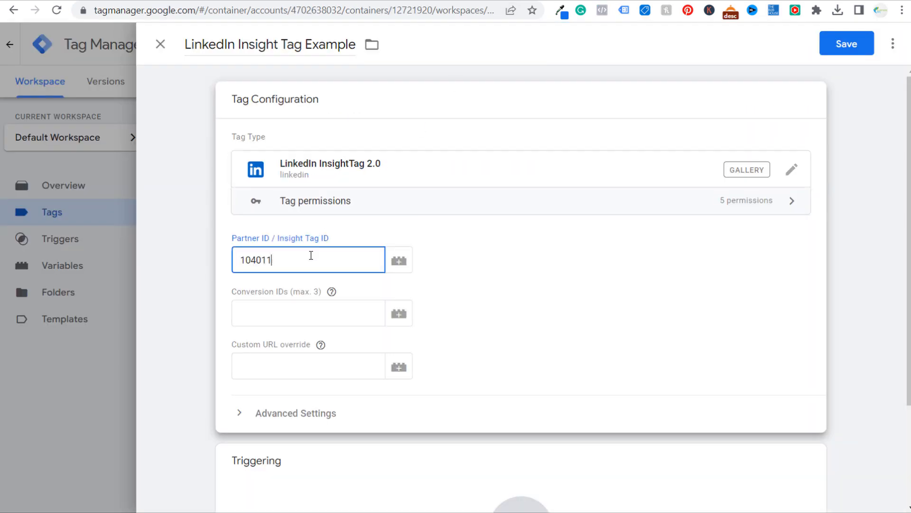
{"action": "left_click", "coordinate": [185, 211]}
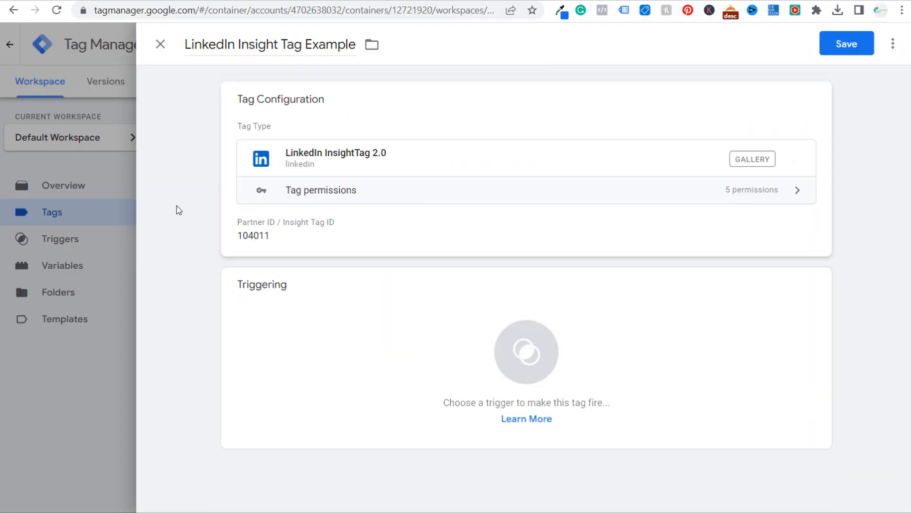
Set the LinkedIn Insight Tag Example tag to fire on All Pages, save it and start submitting the workspace changes
{"action": "left_click", "coordinate": [387, 350]}
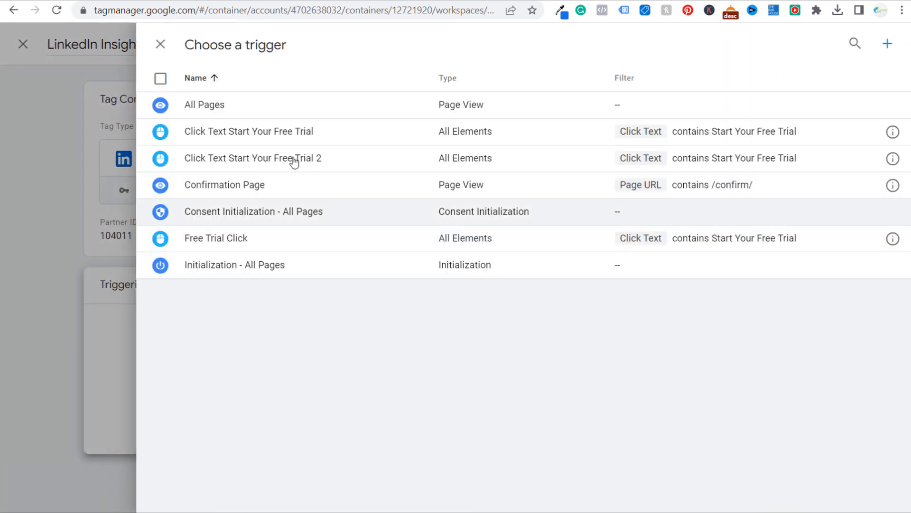
{"action": "left_click", "coordinate": [265, 109]}
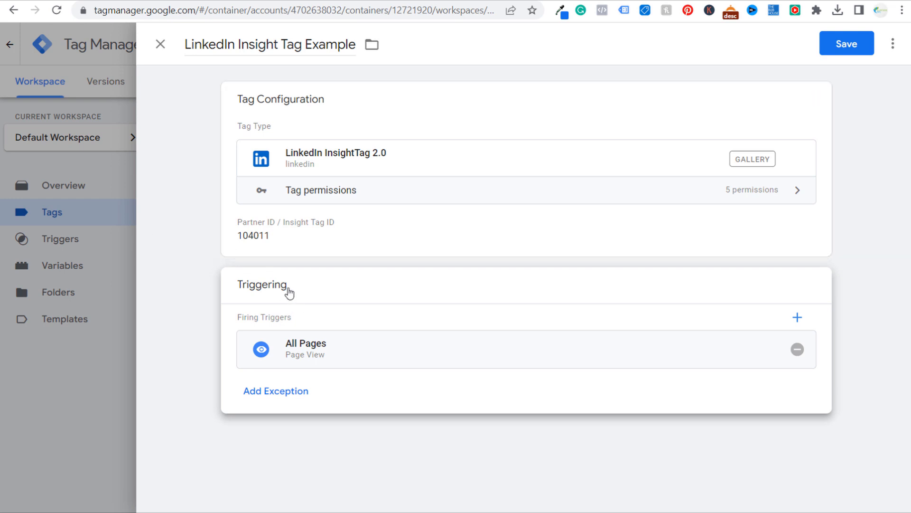
{"action": "left_click", "coordinate": [844, 45]}
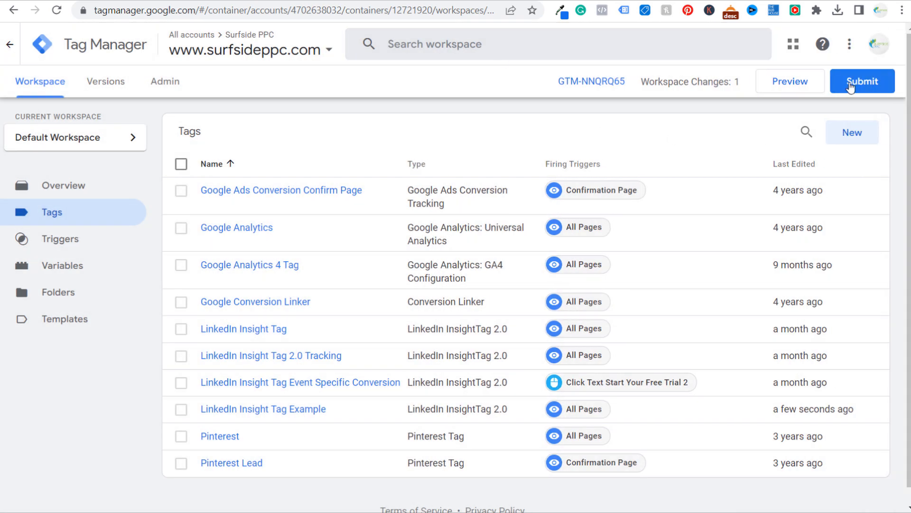
{"action": "left_click", "coordinate": [857, 83]}
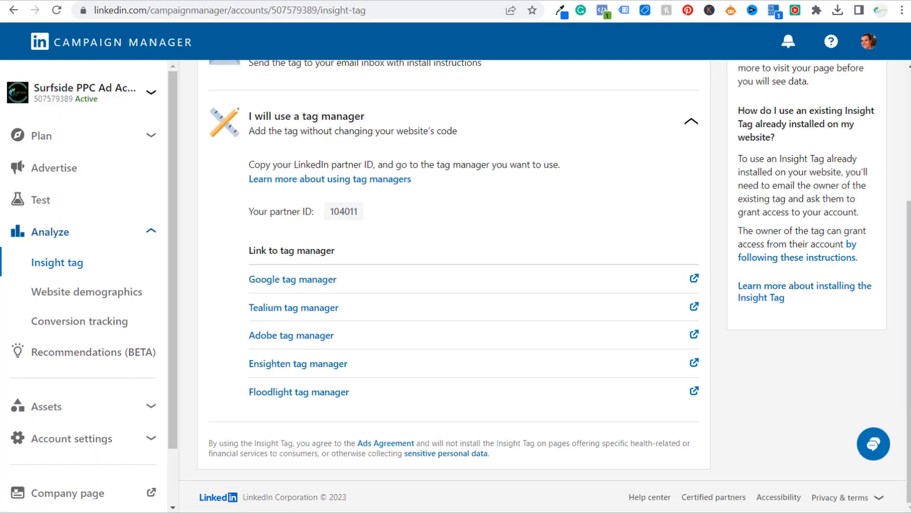
Switch to LinkedIn Campaign Manager and create a new campaign in the "Lead Generation - Surfside PPC Google Ads Audit" group, keeping that group selected
{"action": "left_click", "coordinate": [52, 166]}
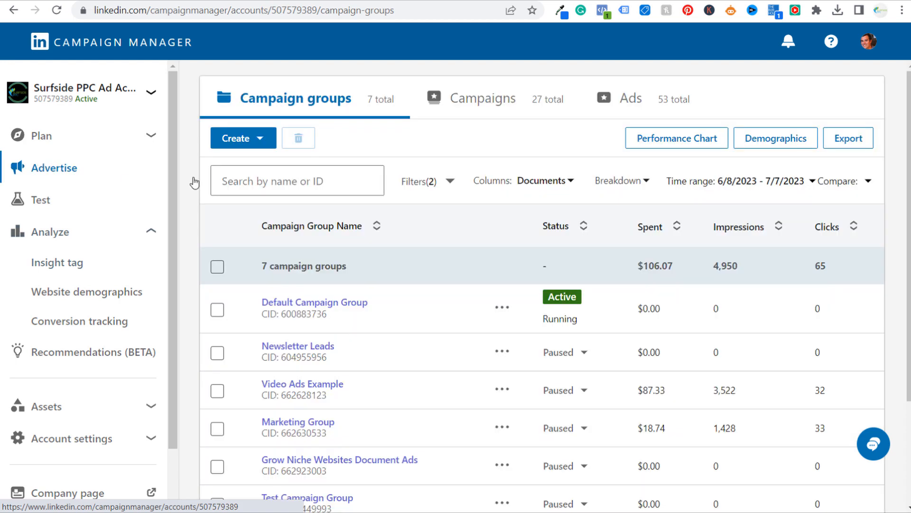
{"action": "scroll", "coordinate": [414, 229], "scroll_direction": "down", "scroll_amount": 3}
{"action": "scroll", "coordinate": [414, 229], "scroll_direction": "down", "scroll_amount": 1}
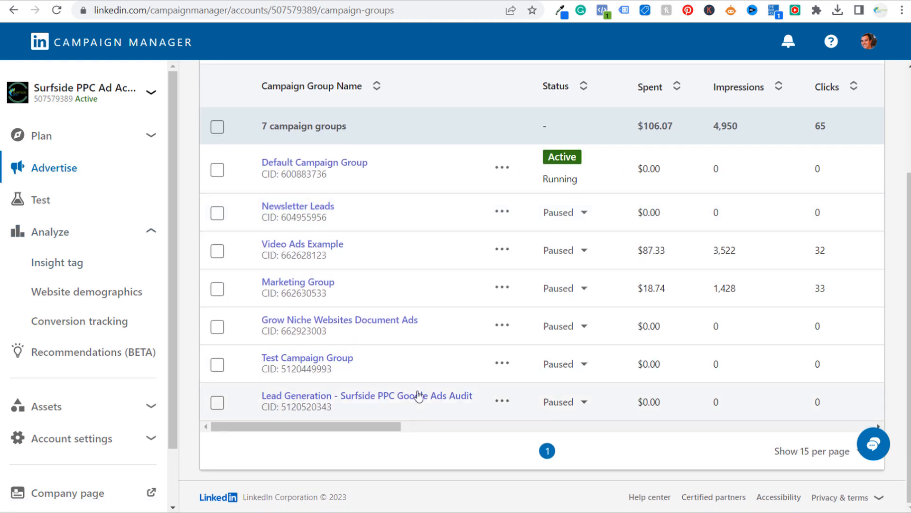
{"action": "left_click", "coordinate": [388, 397]}
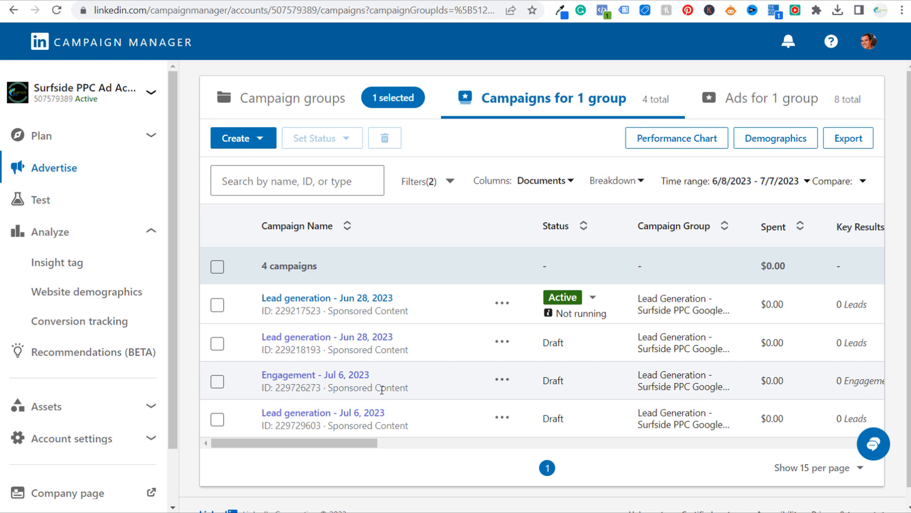
{"action": "left_click", "coordinate": [265, 142]}
{"action": "left_click", "coordinate": [243, 183]}
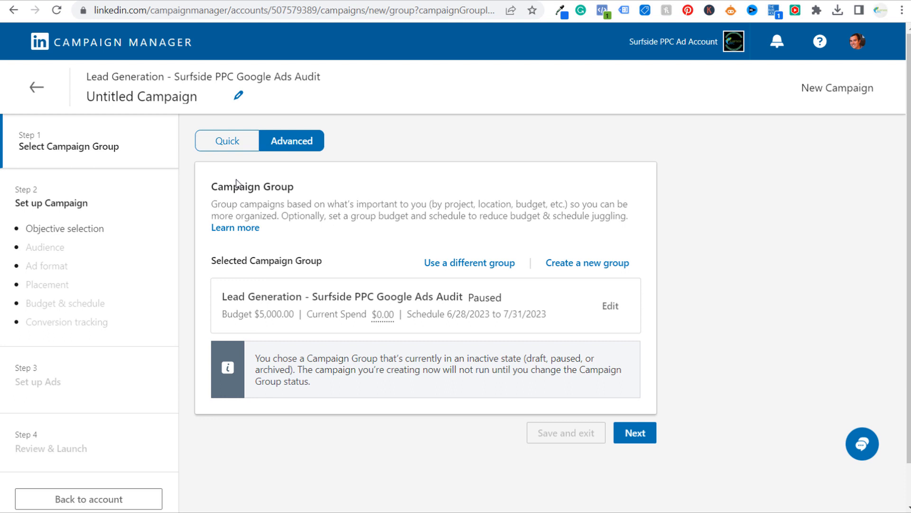
{"action": "left_click", "coordinate": [635, 432]}
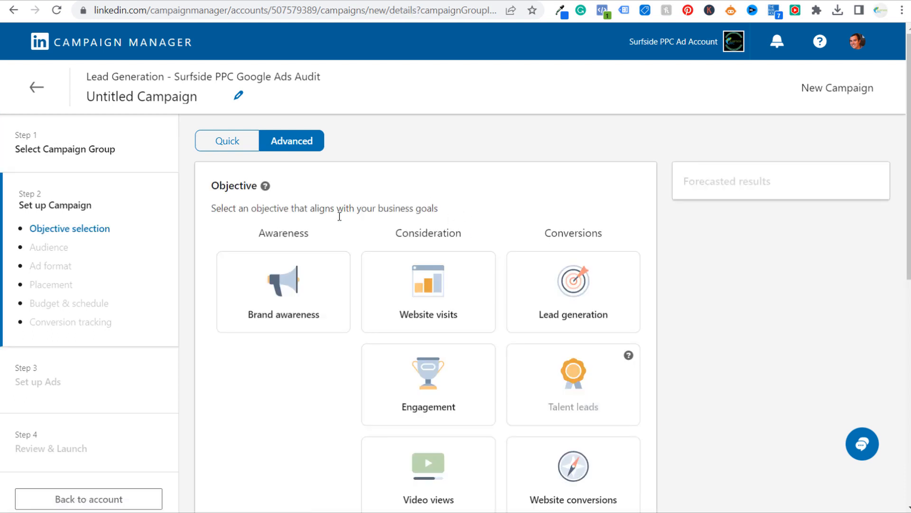
Review the available campaign objectives and set the campaign's objective to Website conversions
{"action": "scroll", "coordinate": [740, 379], "scroll_direction": "down", "scroll_amount": 4}
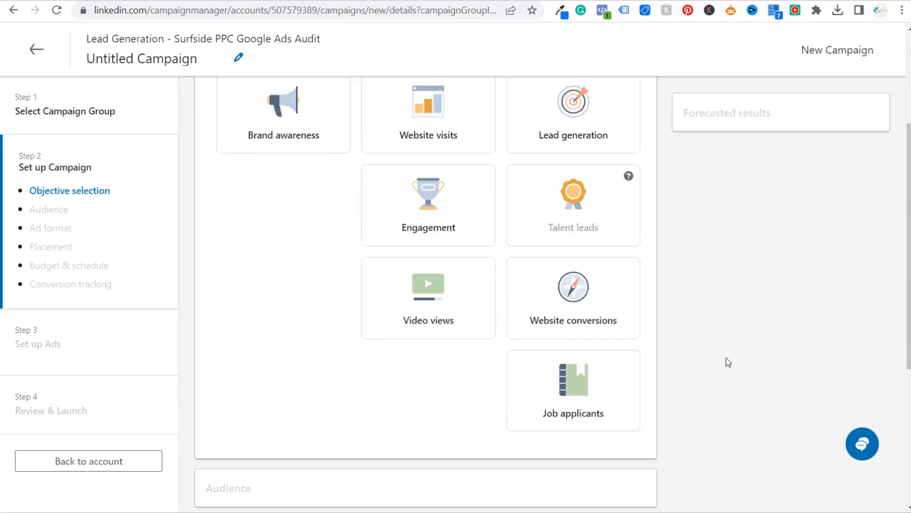
{"action": "scroll", "coordinate": [730, 334], "scroll_direction": "up", "scroll_amount": 4}
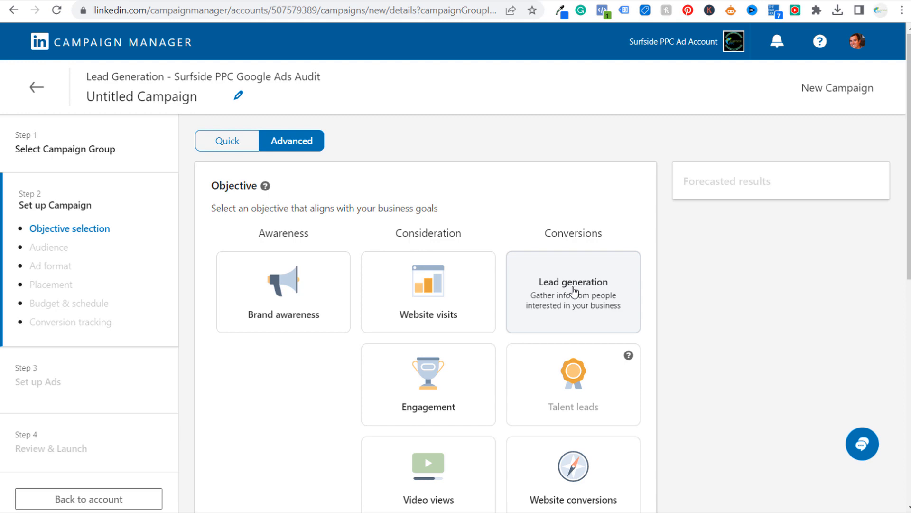
{"action": "scroll", "coordinate": [668, 326], "scroll_direction": "down", "scroll_amount": 2}
{"action": "left_click", "coordinate": [580, 424]}
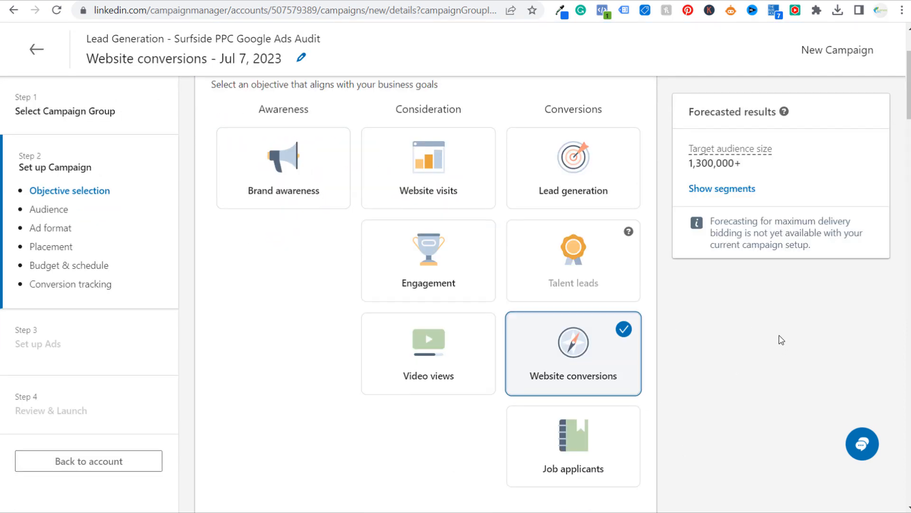
{"action": "scroll", "coordinate": [740, 312], "scroll_direction": "up", "scroll_amount": 3}
Reset the previously used audience so that all targeting criteria are cleared
{"action": "scroll", "coordinate": [802, 323], "scroll_direction": "down", "scroll_amount": 10}
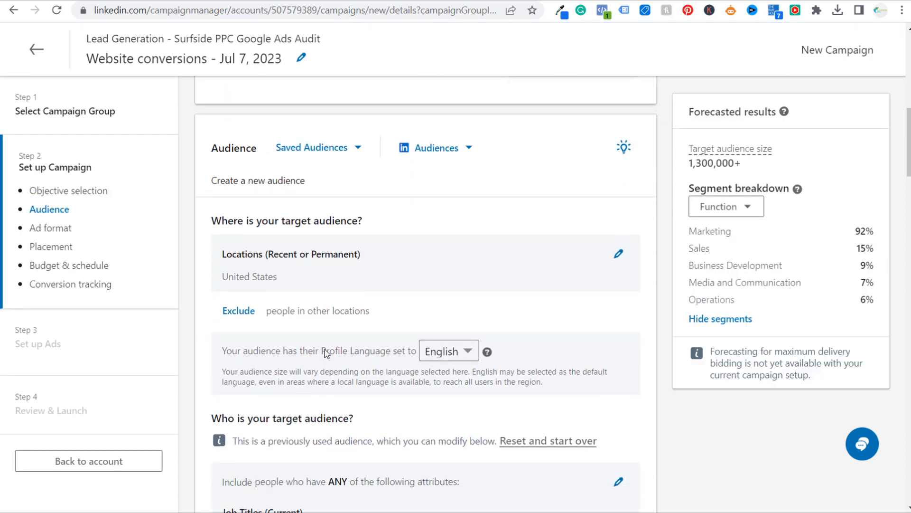
{"action": "scroll", "coordinate": [355, 320], "scroll_direction": "down", "scroll_amount": 3}
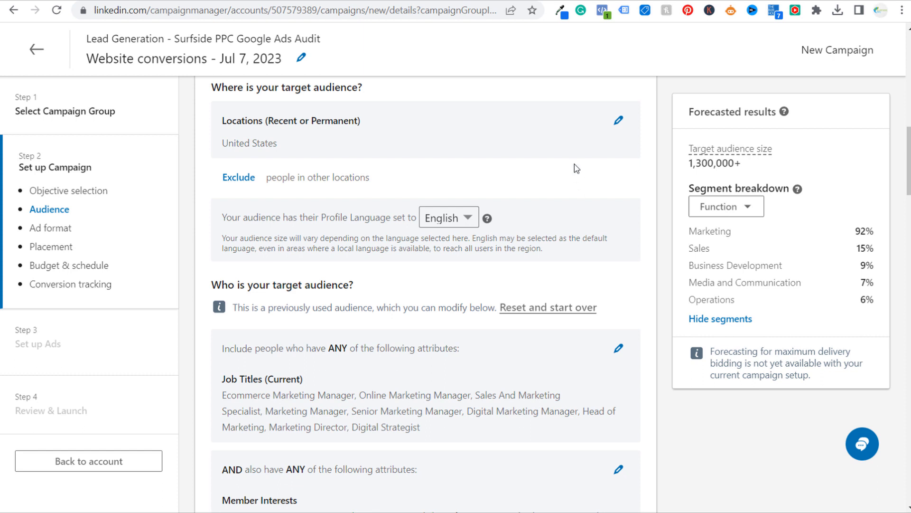
{"action": "left_click", "coordinate": [555, 309]}
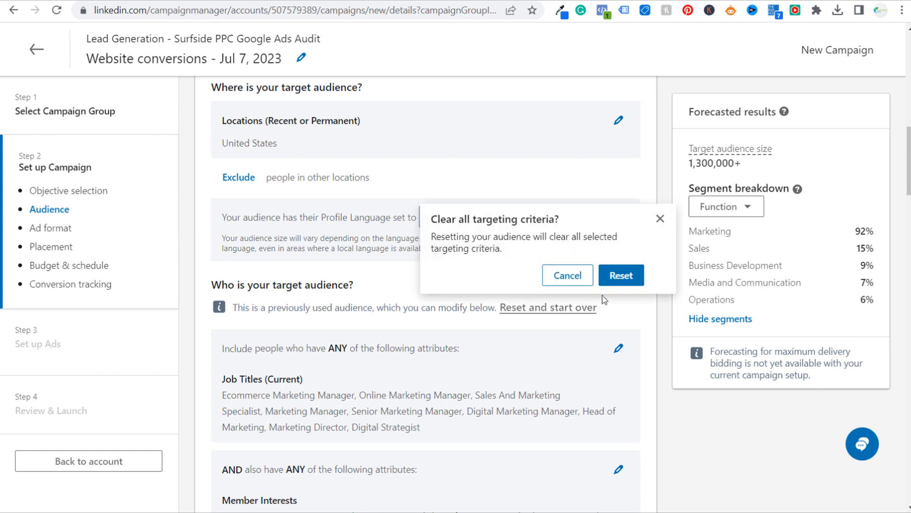
{"action": "left_click", "coordinate": [619, 277]}
{"action": "scroll", "coordinate": [522, 143], "scroll_direction": "up", "scroll_amount": 1}
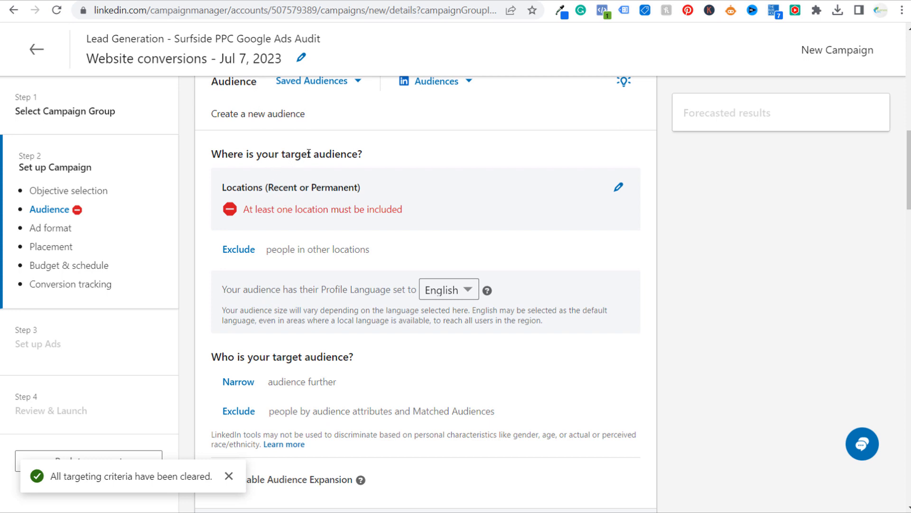
Set the audience location to United States and check the profile language setting
{"action": "left_click", "coordinate": [618, 186]}
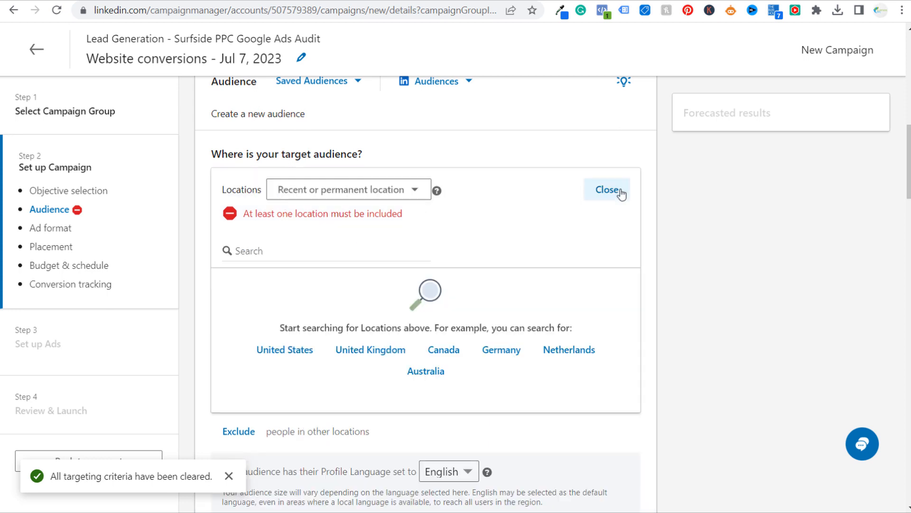
{"action": "left_click", "coordinate": [292, 349]}
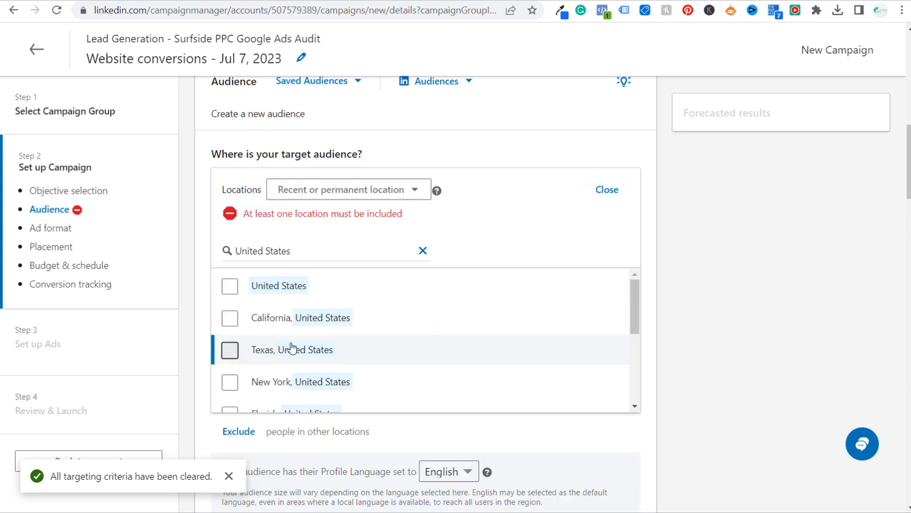
{"action": "left_click", "coordinate": [231, 290]}
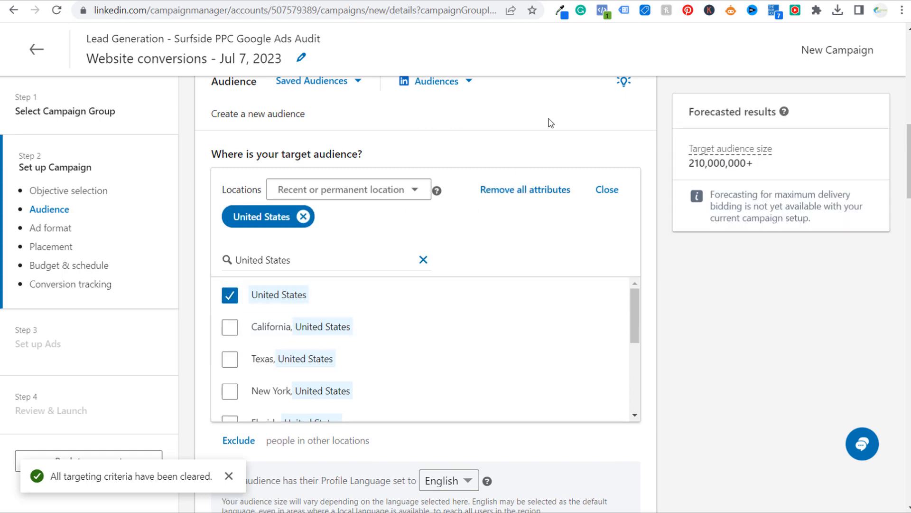
{"action": "left_click", "coordinate": [605, 189]}
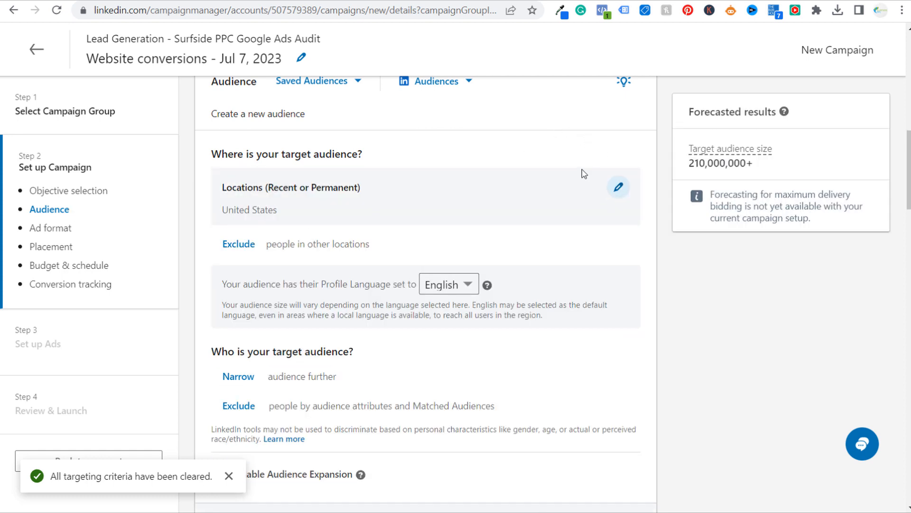
{"action": "scroll", "coordinate": [422, 213], "scroll_direction": "down", "scroll_amount": 1}
{"action": "scroll", "coordinate": [422, 212], "scroll_direction": "down", "scroll_amount": 1}
{"action": "left_click_drag", "start_coordinate": [259, 217], "coordinate": [394, 223]}
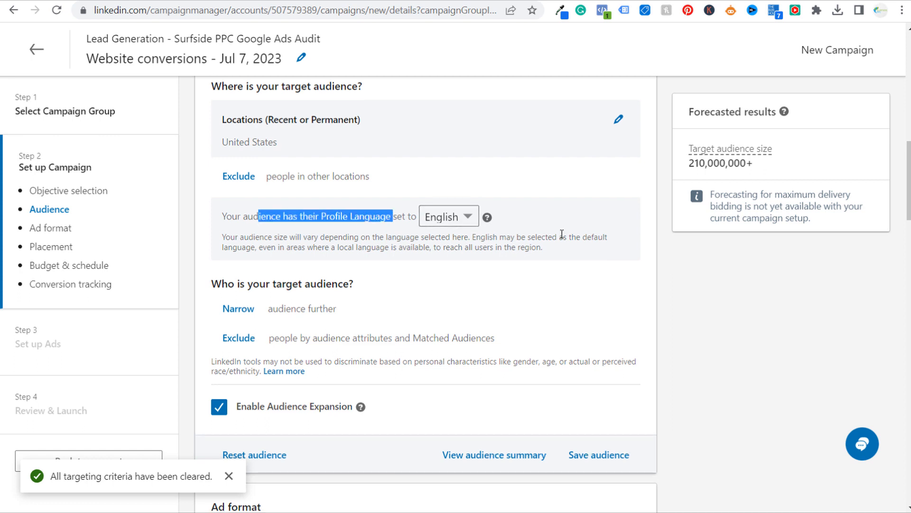
Begin narrowing the target audience and browse the Retargeting audience categories
{"action": "scroll", "coordinate": [339, 248], "scroll_direction": "down", "scroll_amount": 2}
{"action": "left_click", "coordinate": [259, 244]}
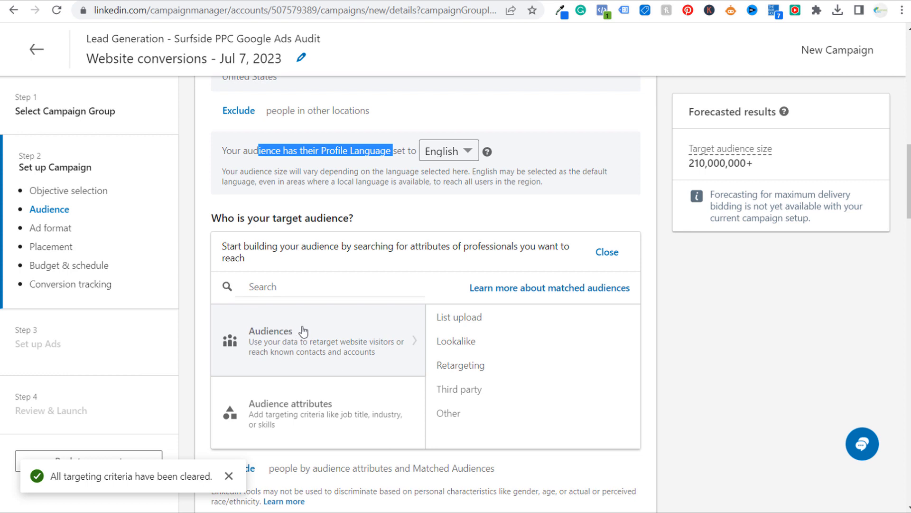
{"action": "left_click", "coordinate": [502, 370]}
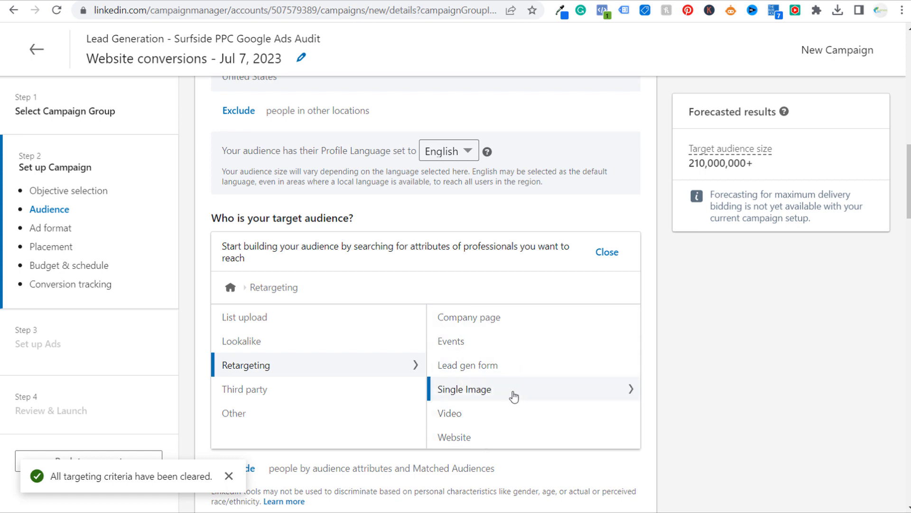
{"action": "scroll", "coordinate": [512, 392], "scroll_direction": "down", "scroll_amount": 1}
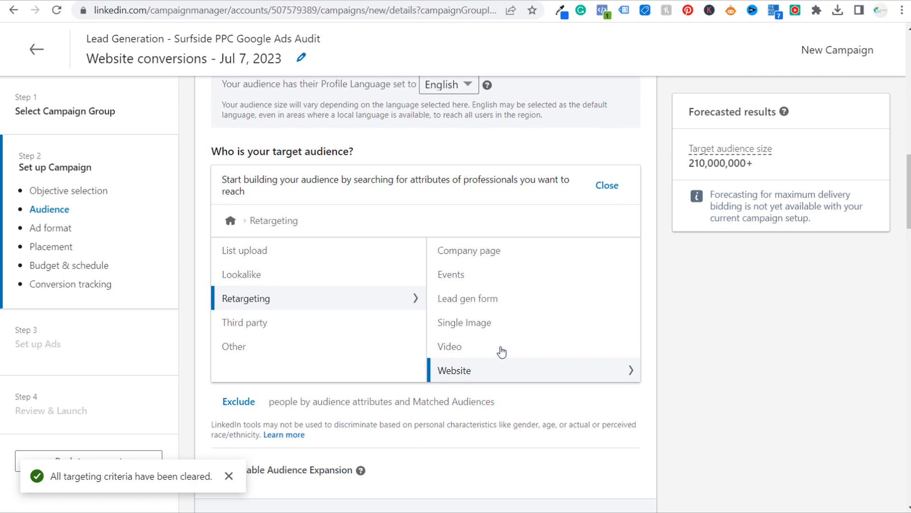
Examine the engagement options for creating a company page retargeting audience and close the form without creating one
{"action": "left_click", "coordinate": [517, 260]}
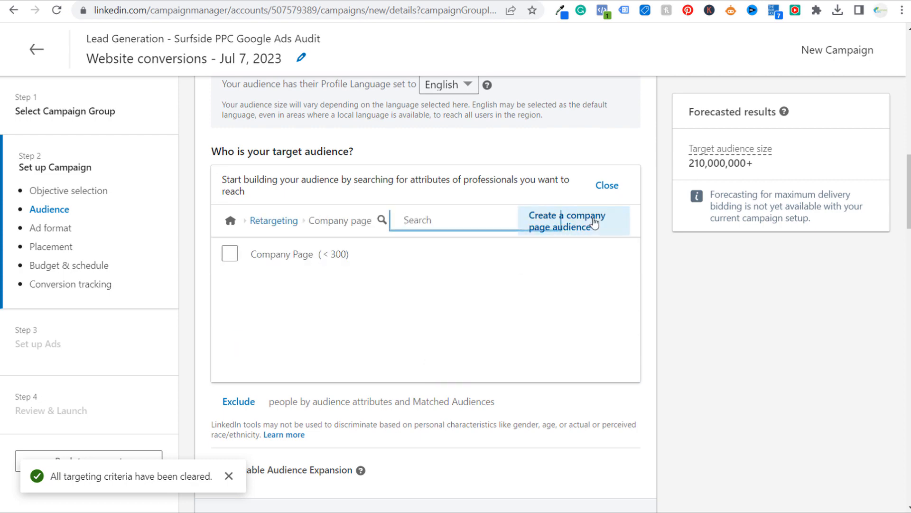
{"action": "left_click", "coordinate": [593, 225]}
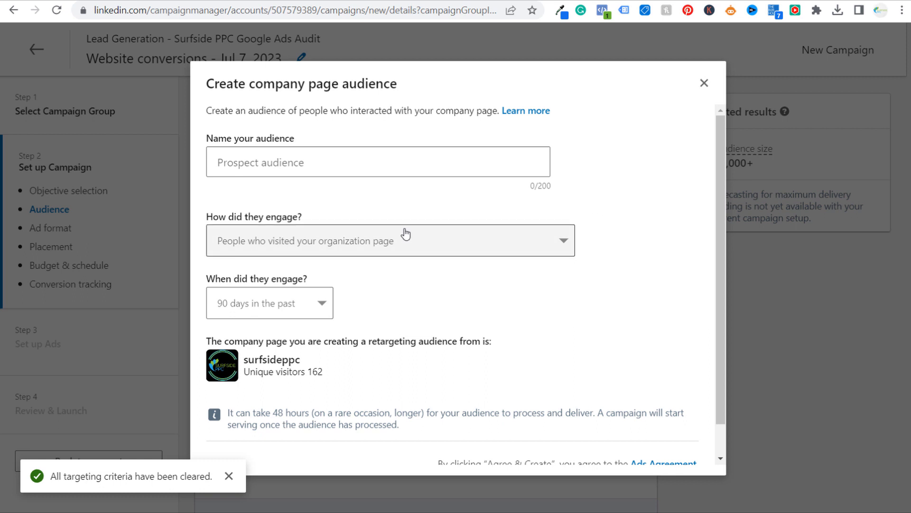
{"action": "left_click", "coordinate": [548, 242]}
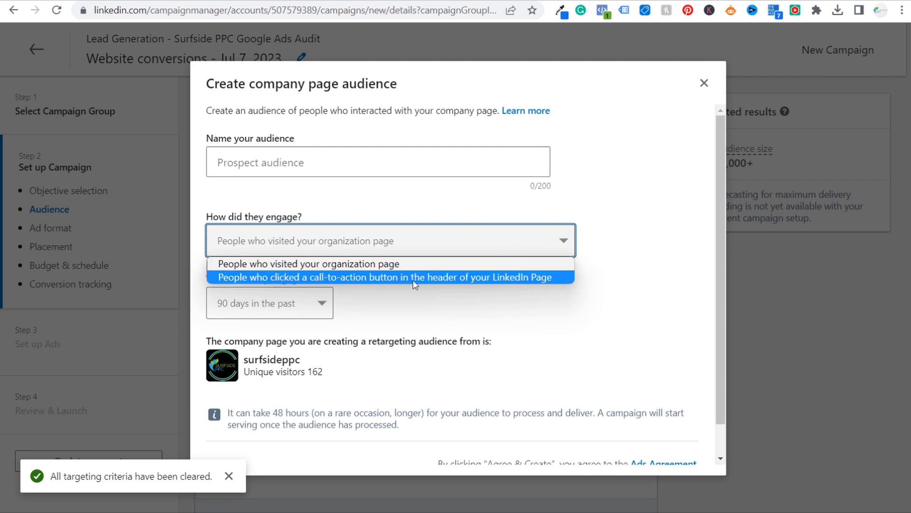
{"action": "left_click", "coordinate": [599, 323]}
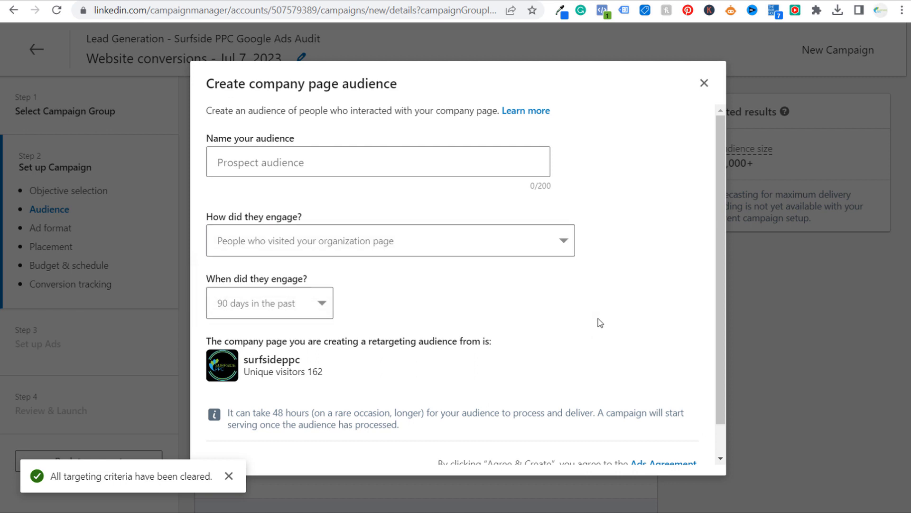
{"action": "left_click_drag", "start_coordinate": [327, 376], "coordinate": [253, 357]}
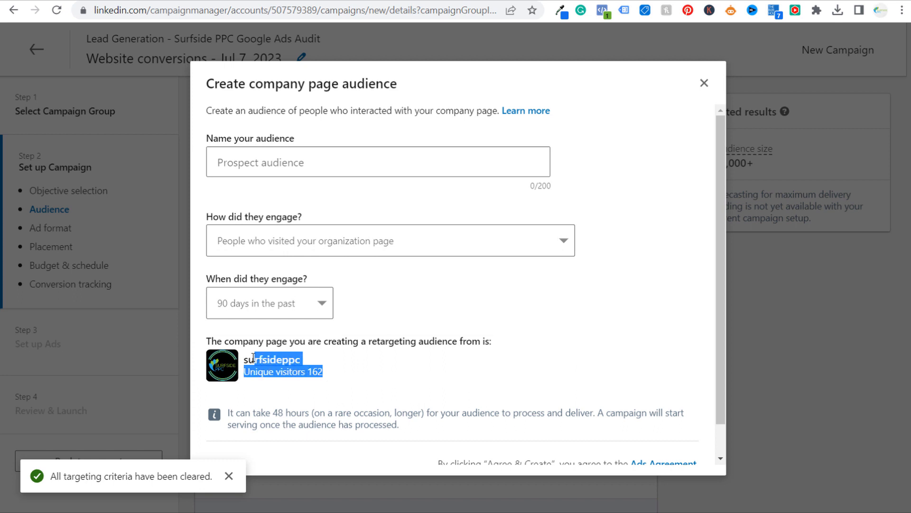
{"action": "left_click", "coordinate": [419, 369]}
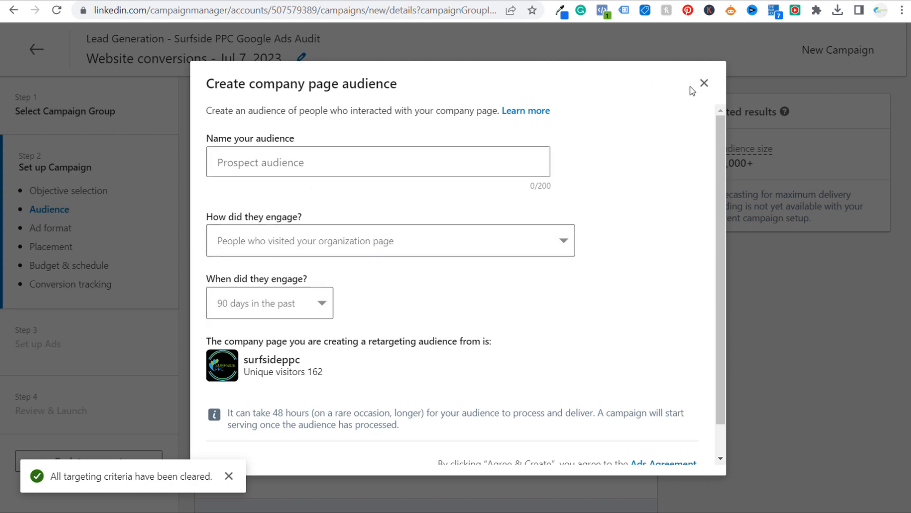
{"action": "left_click", "coordinate": [705, 83]}
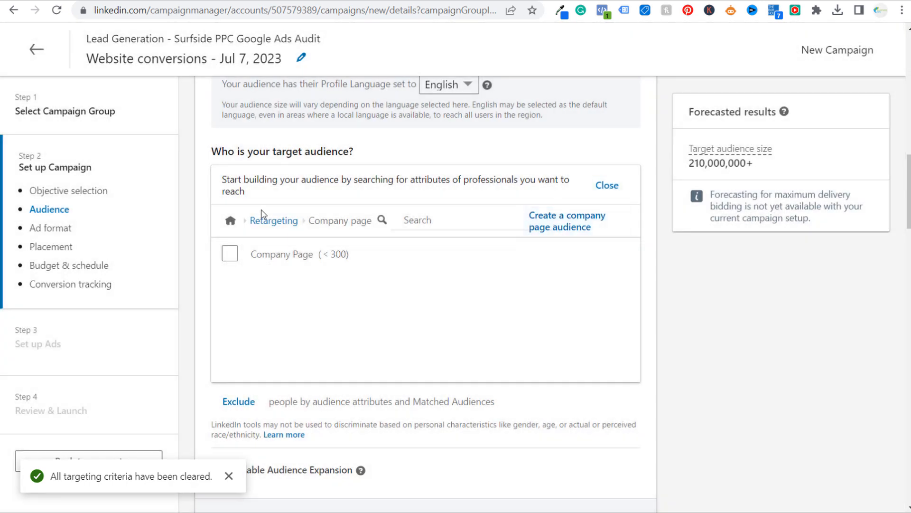
Examine how an event retargeting audience is defined in its creation form and close the form without creating one
{"action": "left_click", "coordinate": [285, 221]}
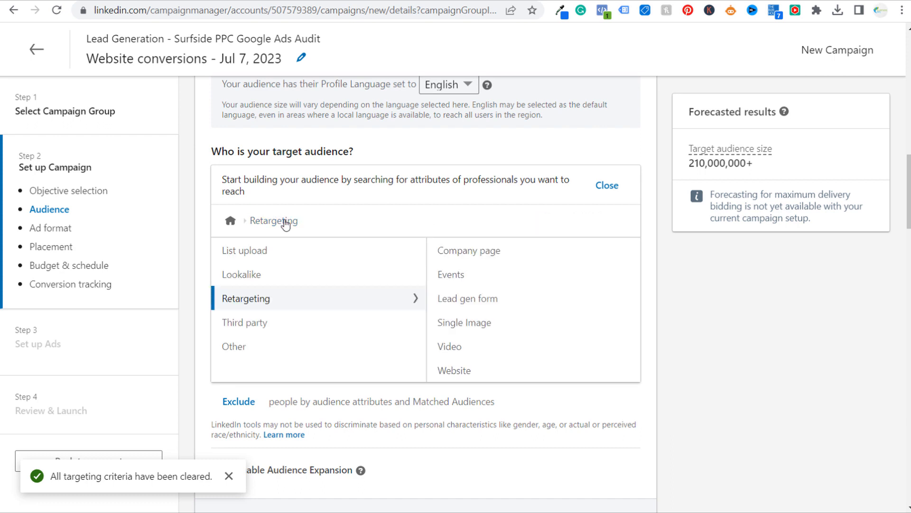
{"action": "left_click", "coordinate": [545, 275]}
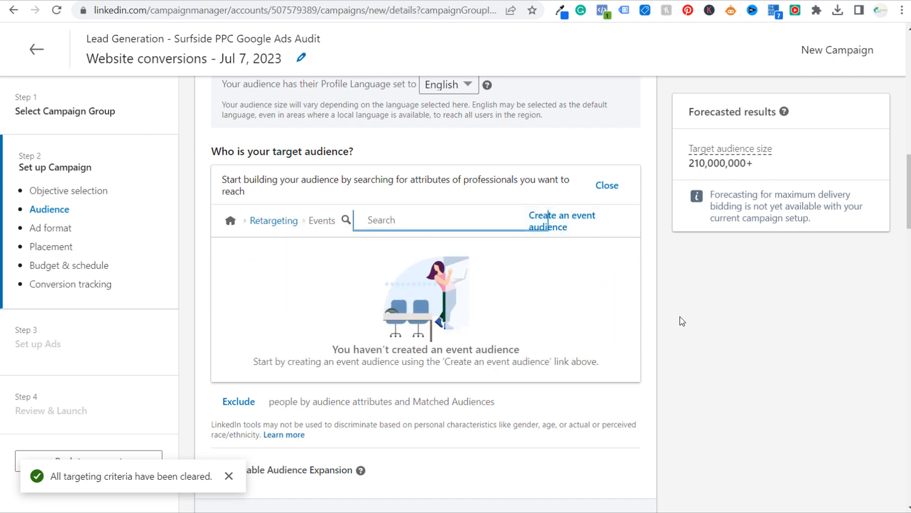
{"action": "left_click", "coordinate": [581, 216]}
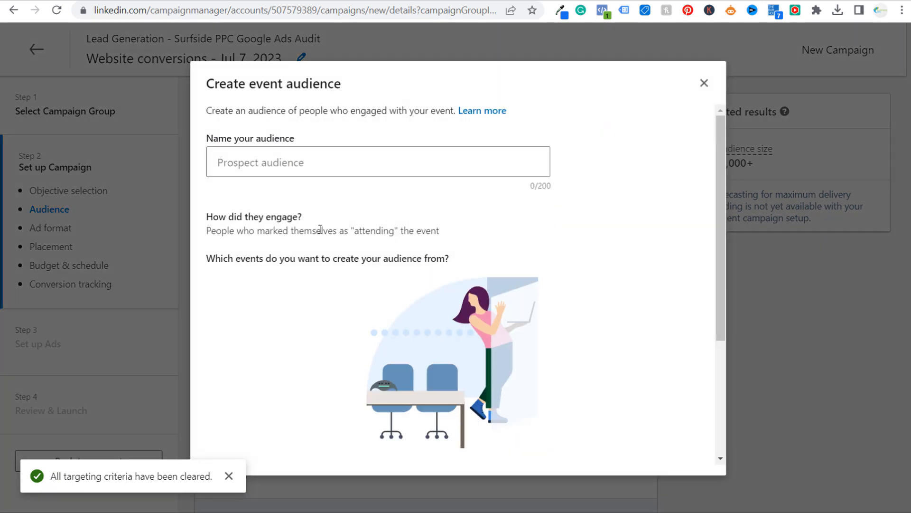
{"action": "left_click_drag", "start_coordinate": [212, 233], "coordinate": [428, 241]}
{"action": "left_click", "coordinate": [440, 241]}
{"action": "left_click", "coordinate": [705, 84]}
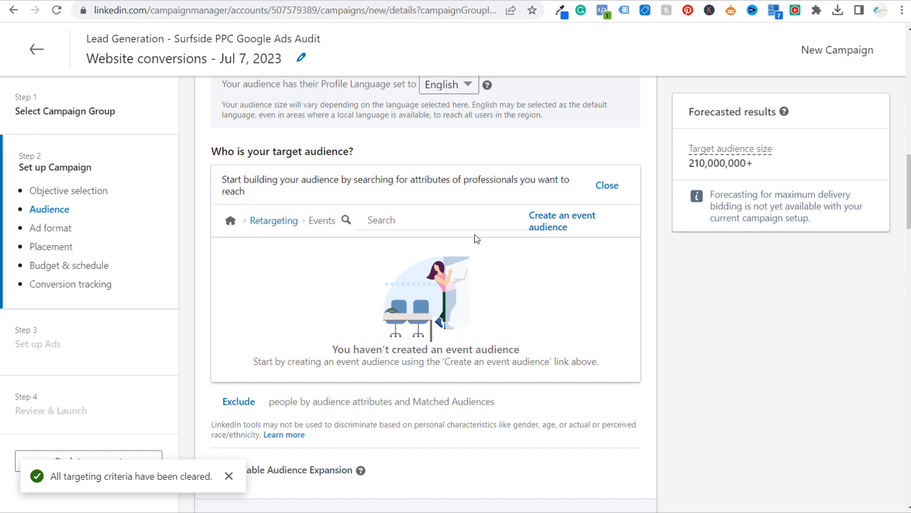
Examine the engagement options and campaign list for creating a lead gen form retargeting audience, and close the form without creating one
{"action": "left_click", "coordinate": [272, 221]}
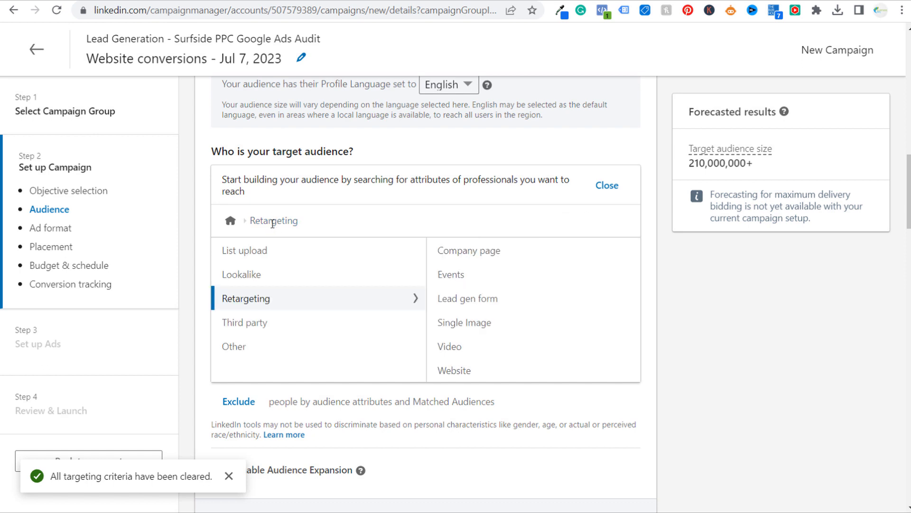
{"action": "left_click", "coordinate": [530, 303]}
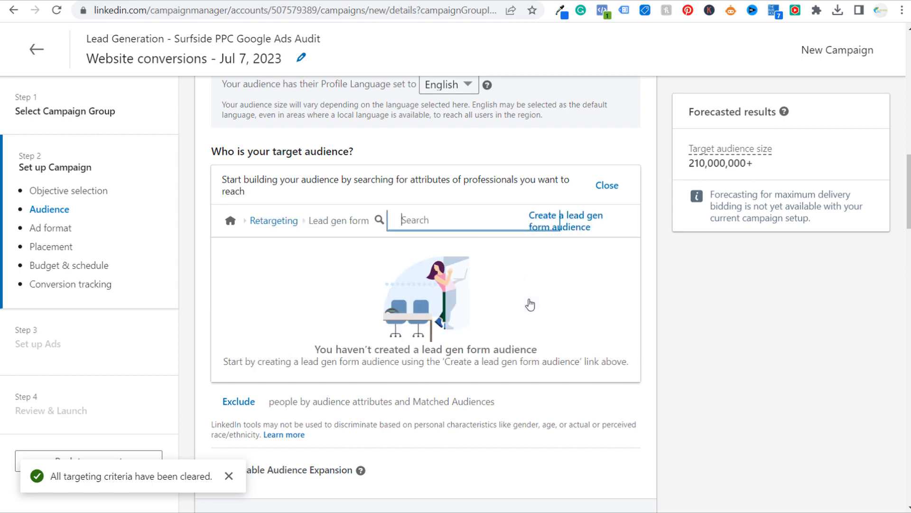
{"action": "left_click", "coordinate": [574, 229]}
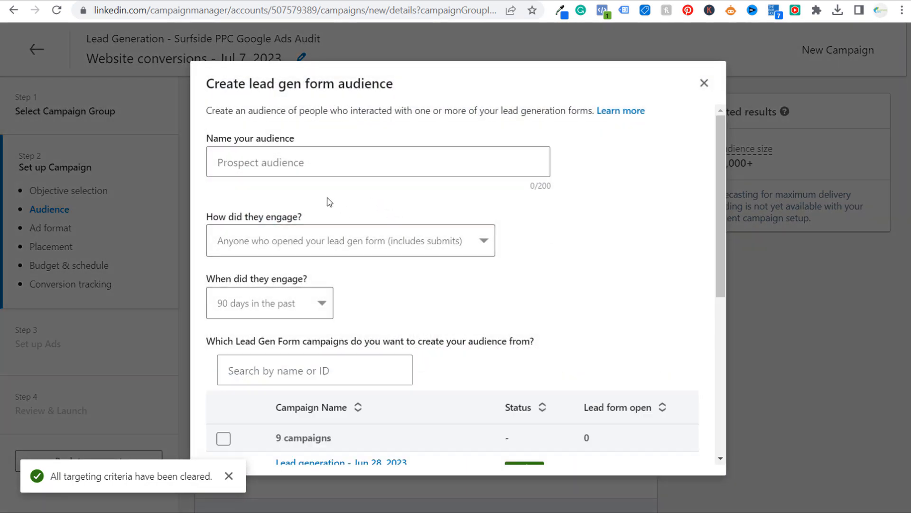
{"action": "left_click", "coordinate": [389, 245]}
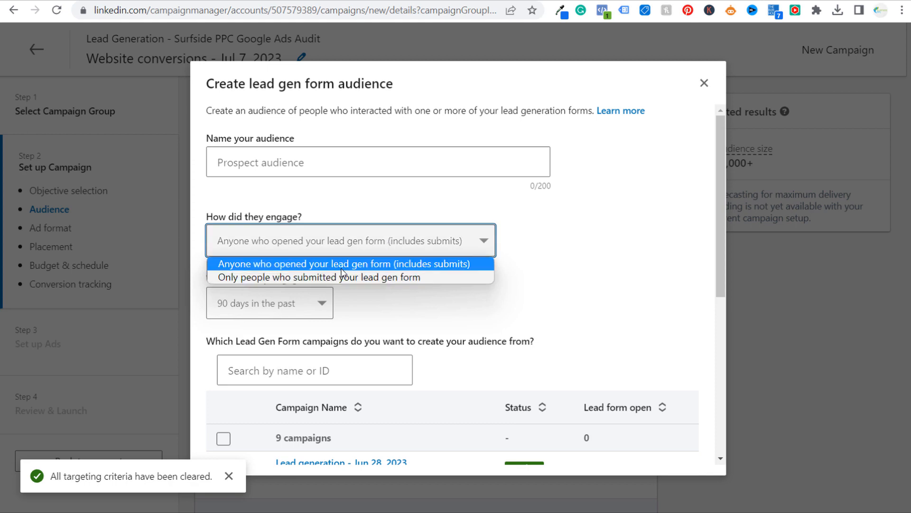
{"action": "left_click", "coordinate": [366, 265]}
{"action": "scroll", "coordinate": [596, 239], "scroll_direction": "down", "scroll_amount": 5}
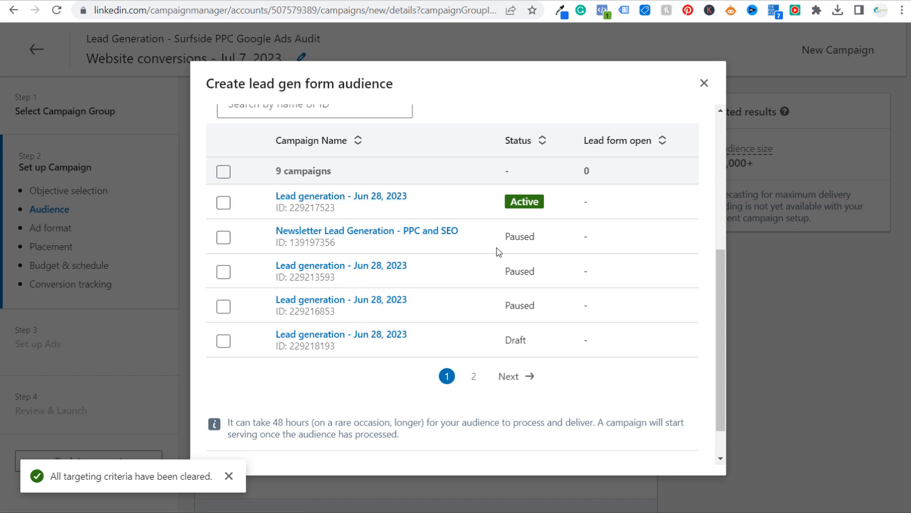
{"action": "scroll", "coordinate": [498, 252], "scroll_direction": "up", "scroll_amount": 5}
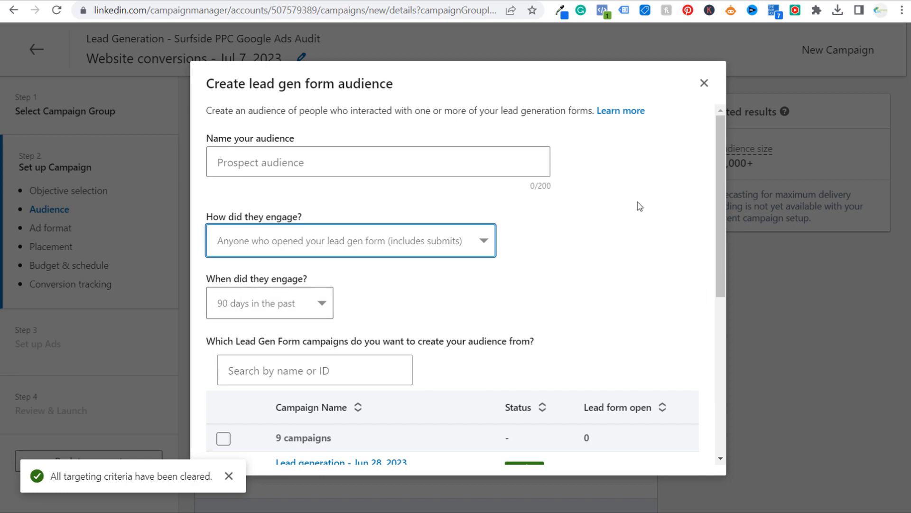
{"action": "left_click", "coordinate": [704, 83]}
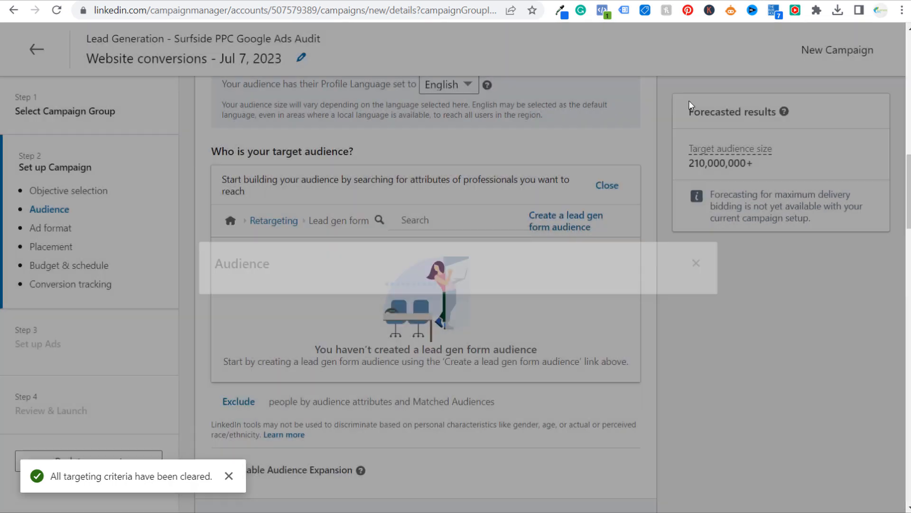
Examine the engagement options for creating a single image ad retargeting audience and close the form without creating one
{"action": "left_click", "coordinate": [263, 221]}
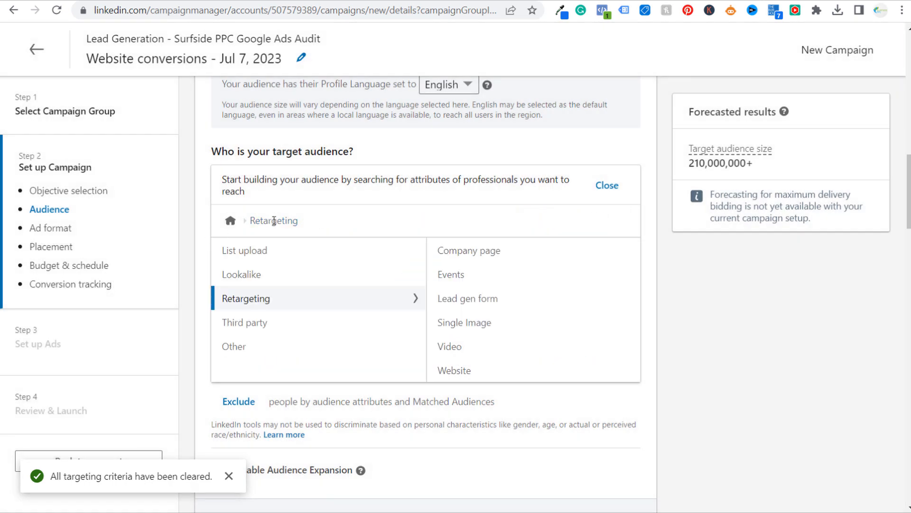
{"action": "left_click", "coordinate": [513, 331]}
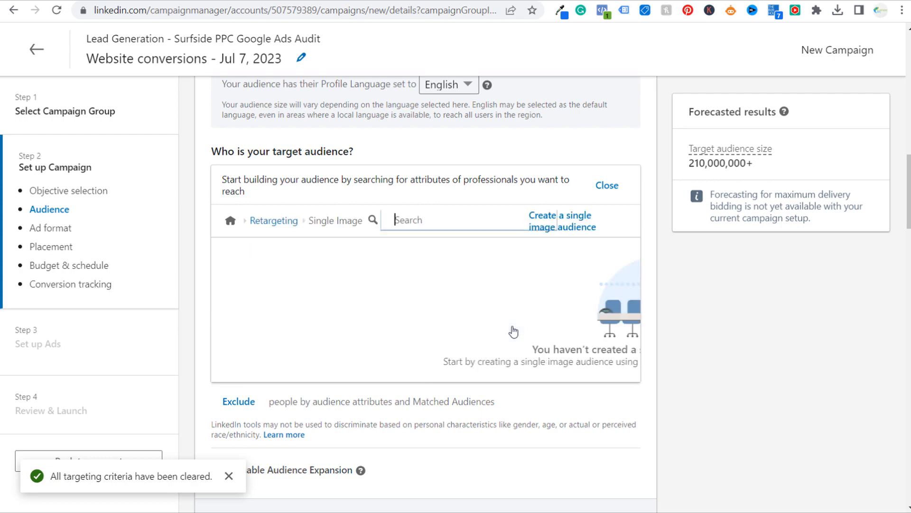
{"action": "left_click", "coordinate": [569, 229]}
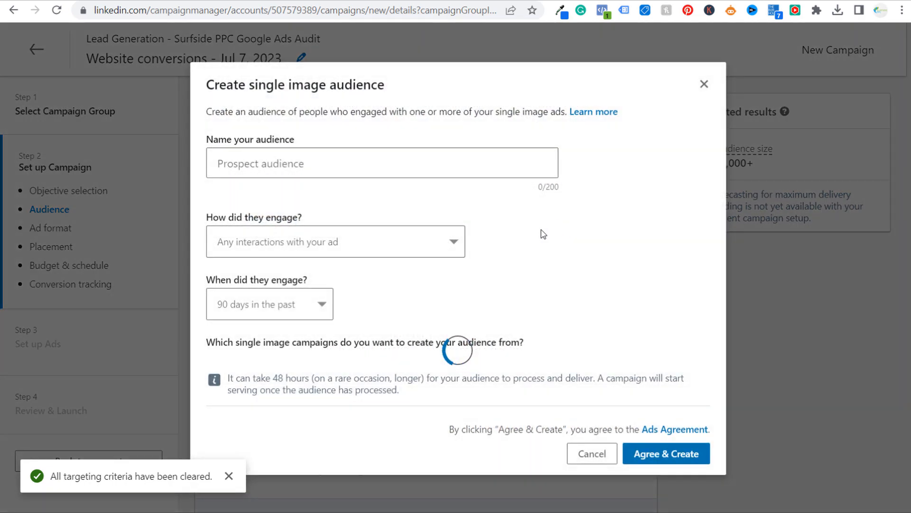
{"action": "left_click", "coordinate": [295, 243]}
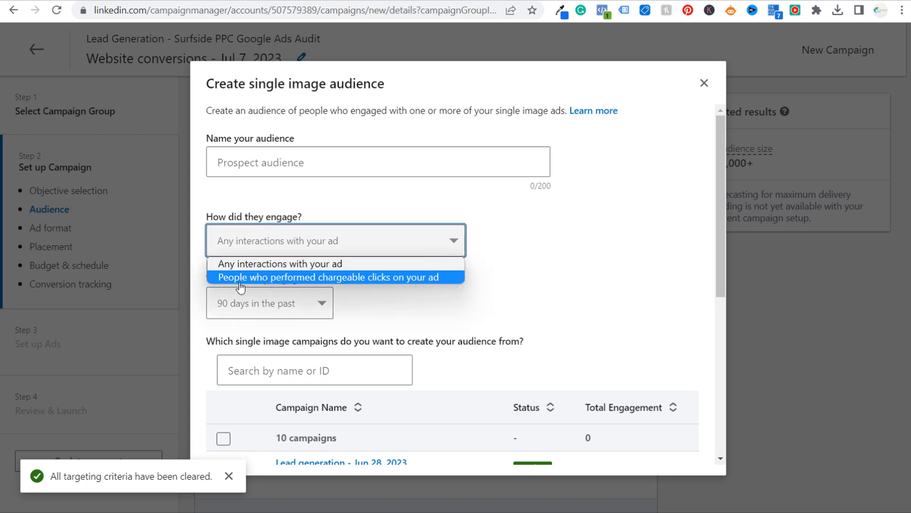
{"action": "left_click", "coordinate": [501, 263]}
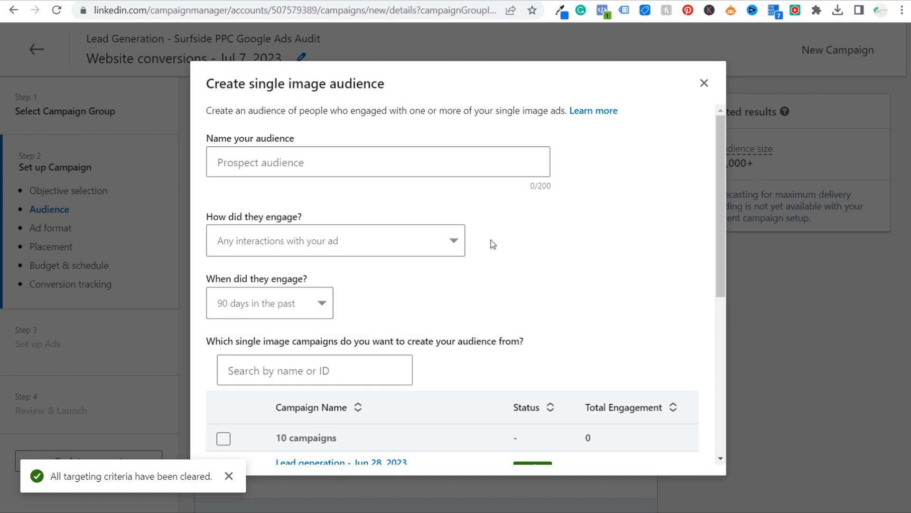
{"action": "left_click", "coordinate": [705, 86]}
Examine the view-percentage and time-period options for creating a video retargeting audience and close the form without creating one
{"action": "left_click", "coordinate": [278, 224]}
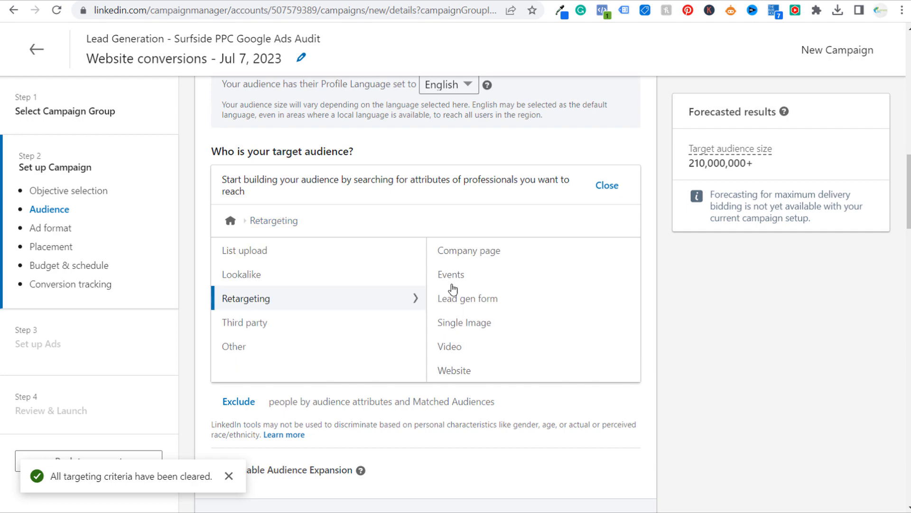
{"action": "left_click", "coordinate": [506, 346]}
{"action": "left_click", "coordinate": [563, 220]}
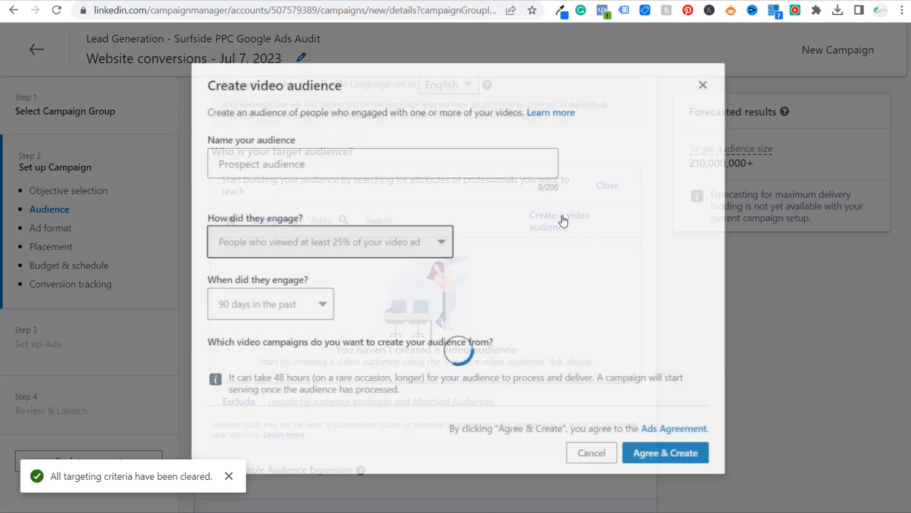
{"action": "left_click", "coordinate": [256, 247]}
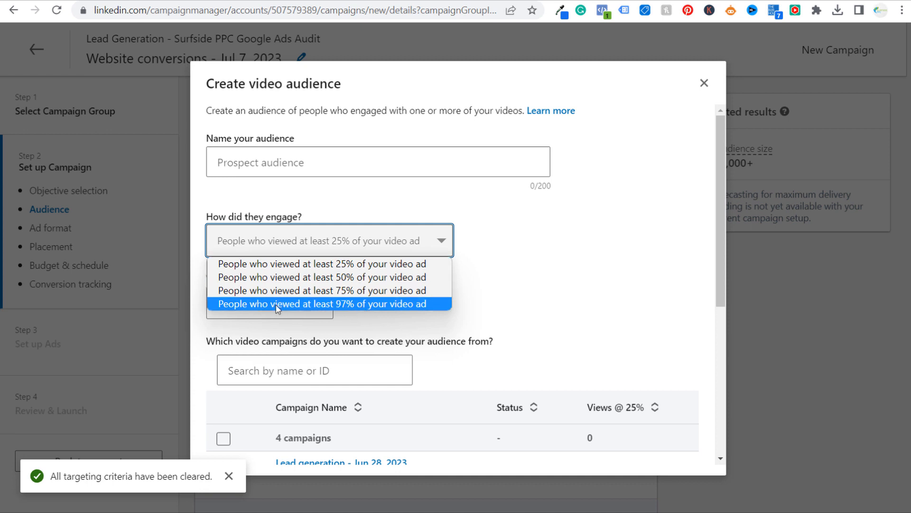
{"action": "left_click", "coordinate": [633, 295]}
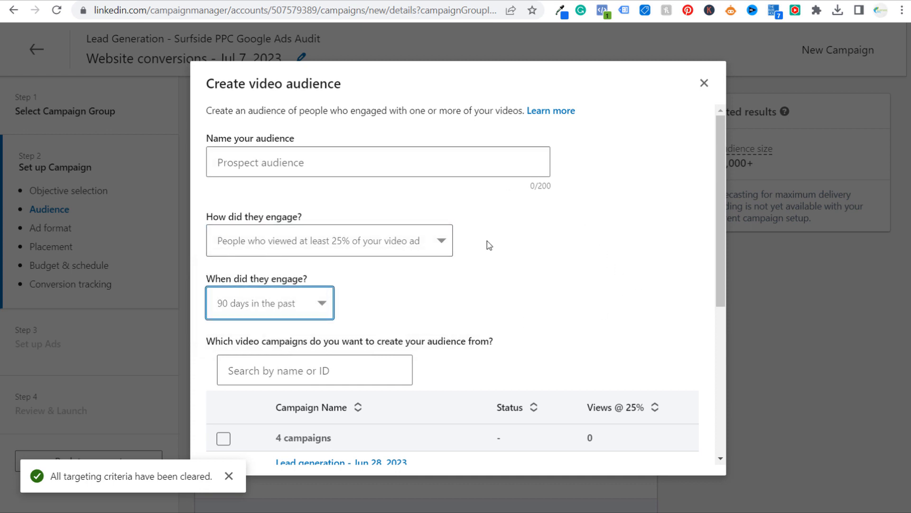
{"action": "left_click", "coordinate": [299, 305]}
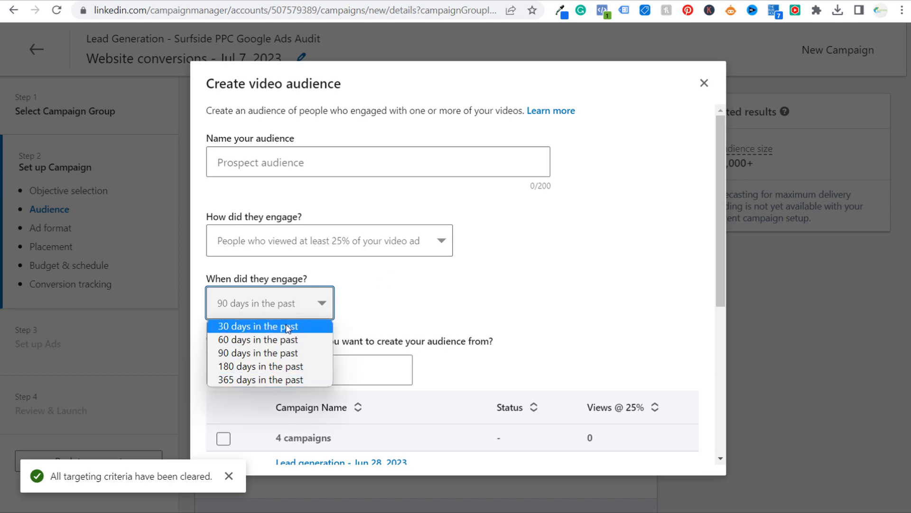
{"action": "left_click", "coordinate": [625, 261]}
{"action": "left_click", "coordinate": [704, 83]}
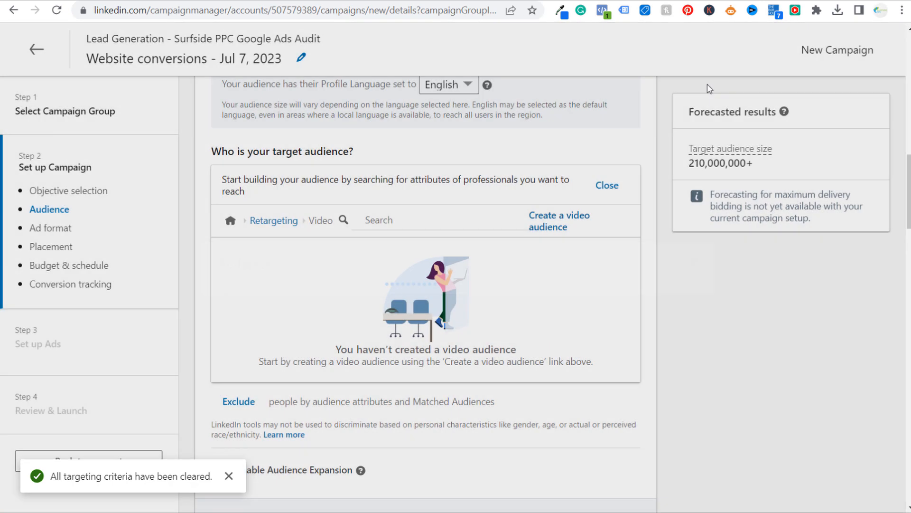
Start a website retargeting audience named "All Users - 90 Days" and set its engagement period to 180 days in the past
{"action": "left_click", "coordinate": [267, 222]}
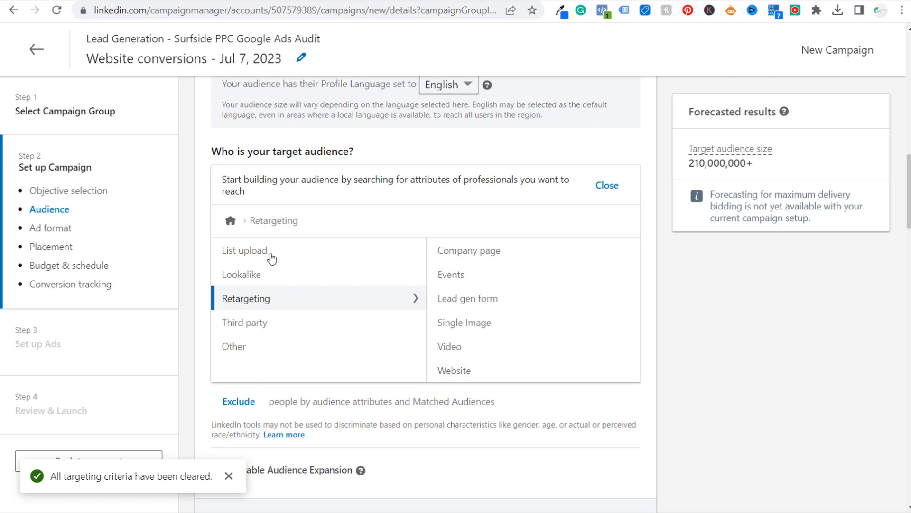
{"action": "left_click", "coordinate": [529, 375]}
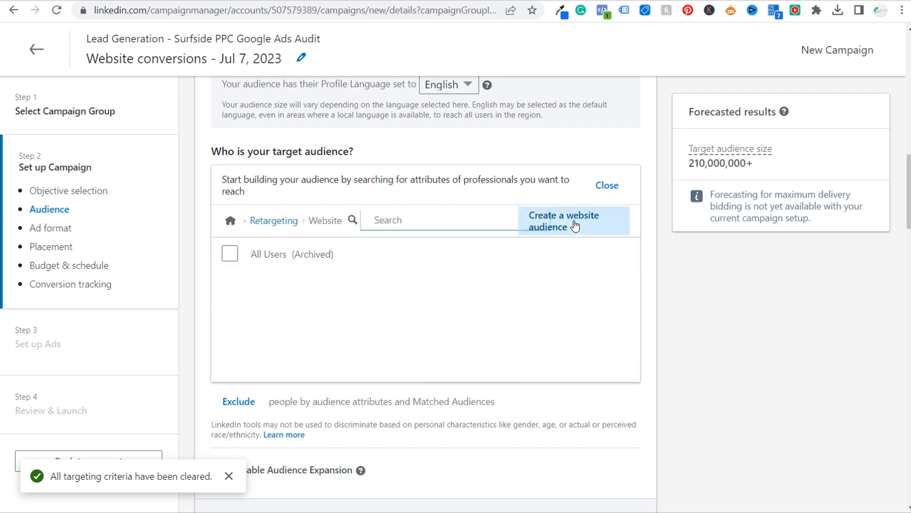
{"action": "left_click", "coordinate": [576, 224]}
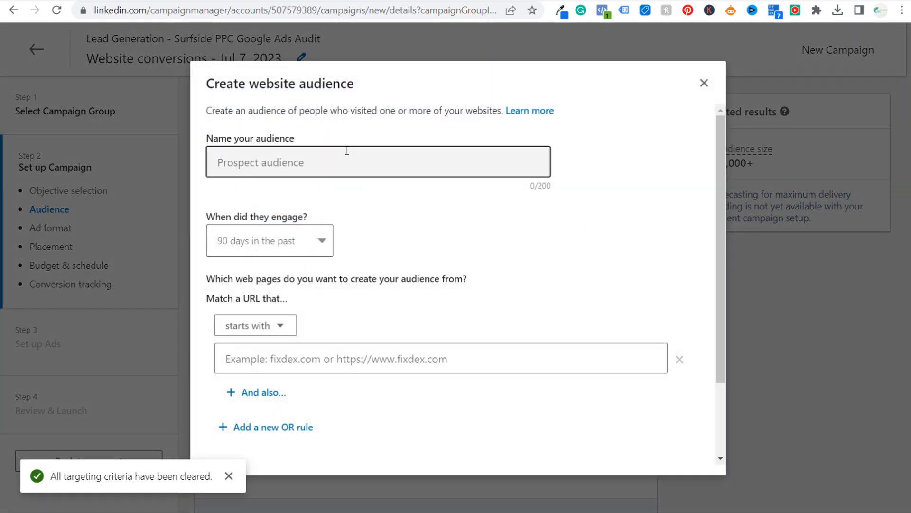
{"action": "left_click", "coordinate": [346, 149]}
{"action": "type", "text": "All Users - 90 Days"}
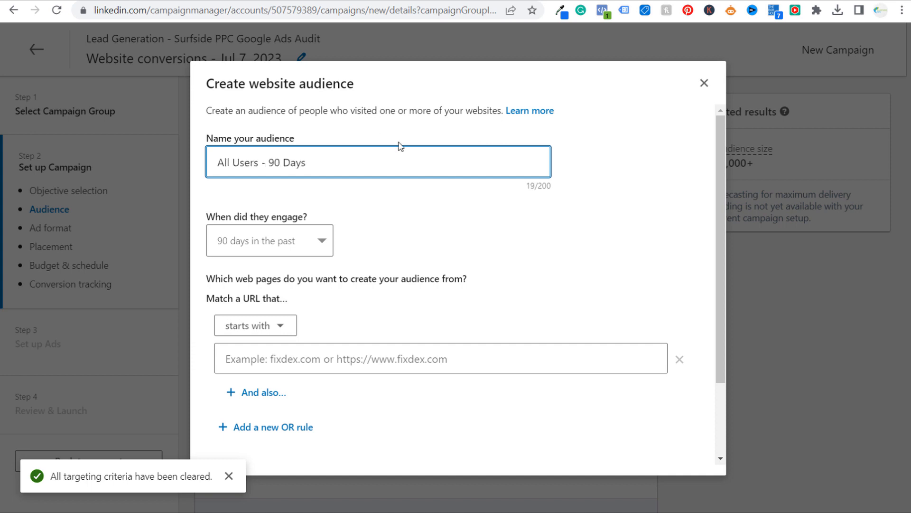
{"action": "left_click", "coordinate": [555, 258]}
{"action": "left_click", "coordinate": [289, 252]}
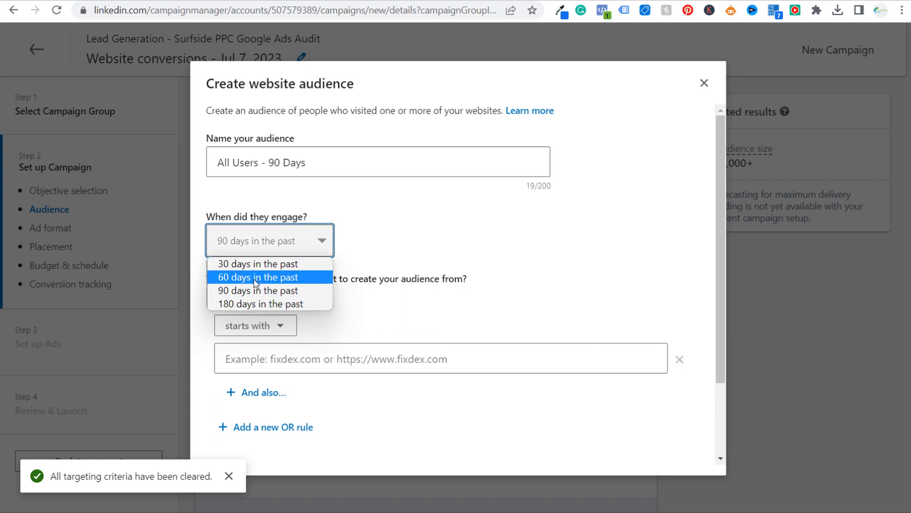
{"action": "left_click", "coordinate": [259, 304]}
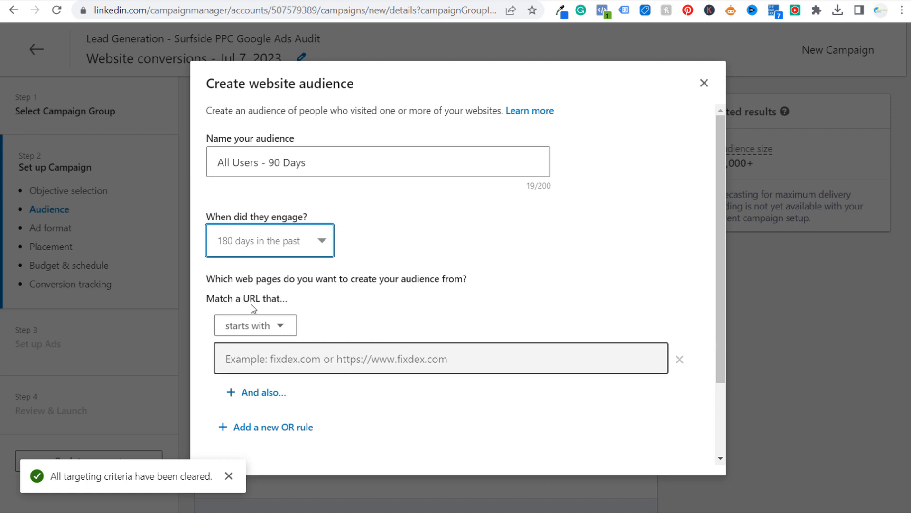
Match page URLs that contain "surfsideppc.com" and create the website audience
{"action": "left_click", "coordinate": [269, 326]}
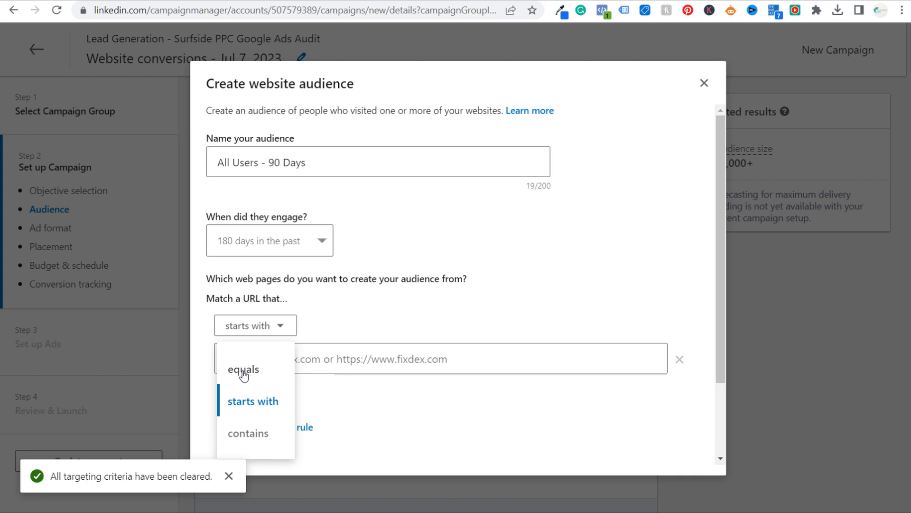
{"action": "left_click", "coordinate": [240, 432]}
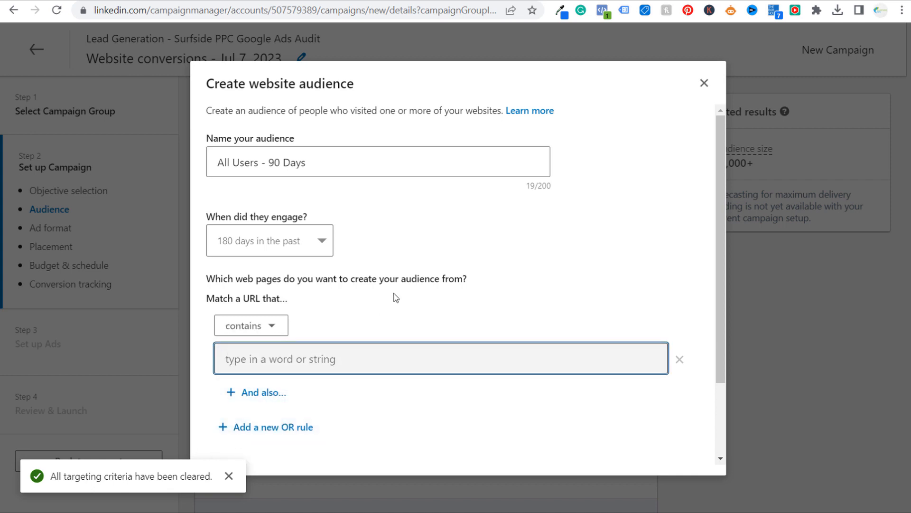
{"action": "type", "text": "surfsideppc.com"}
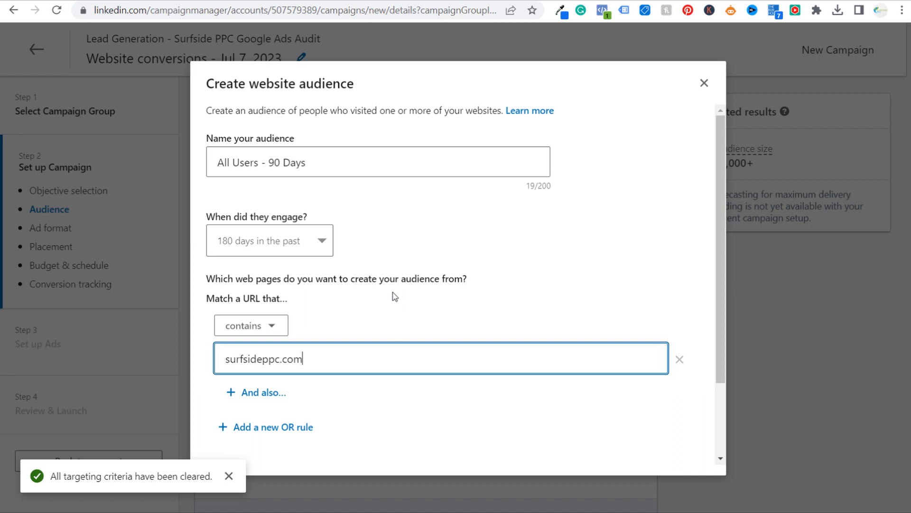
{"action": "left_click", "coordinate": [394, 295]}
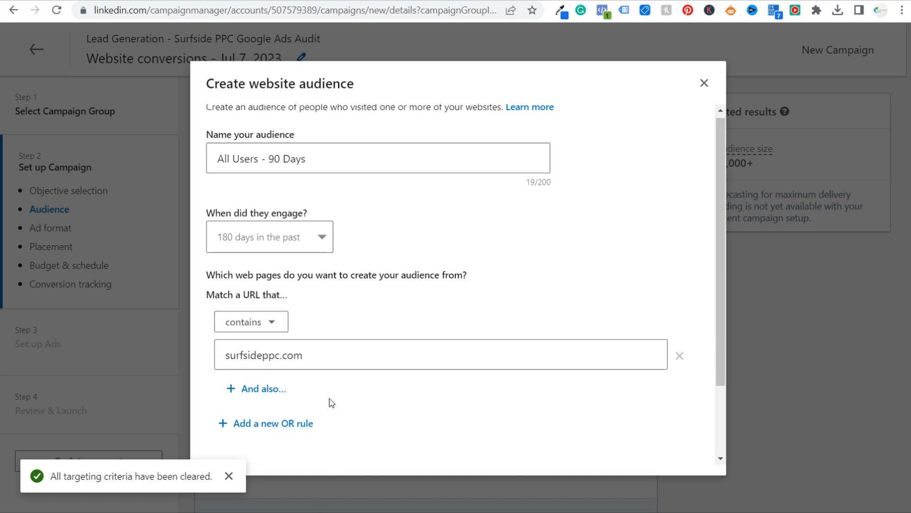
{"action": "scroll", "coordinate": [330, 399], "scroll_direction": "down", "scroll_amount": 2}
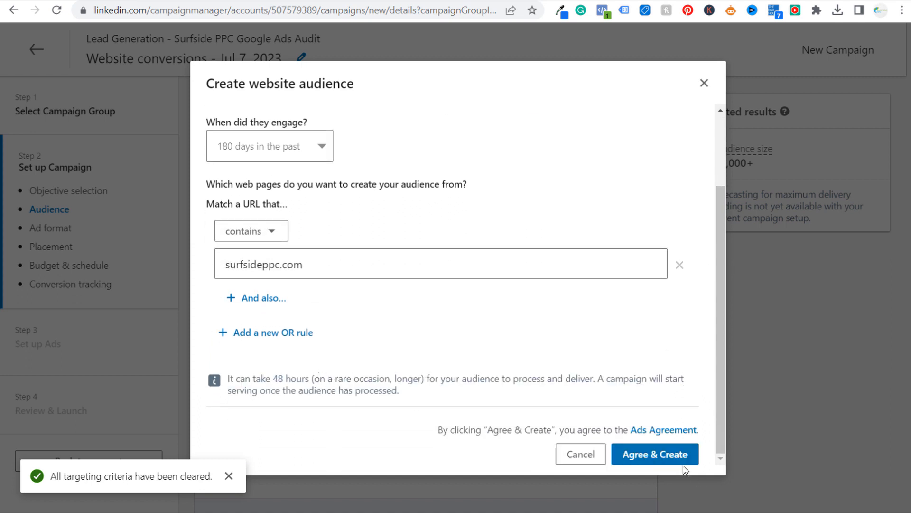
{"action": "left_click", "coordinate": [673, 454]}
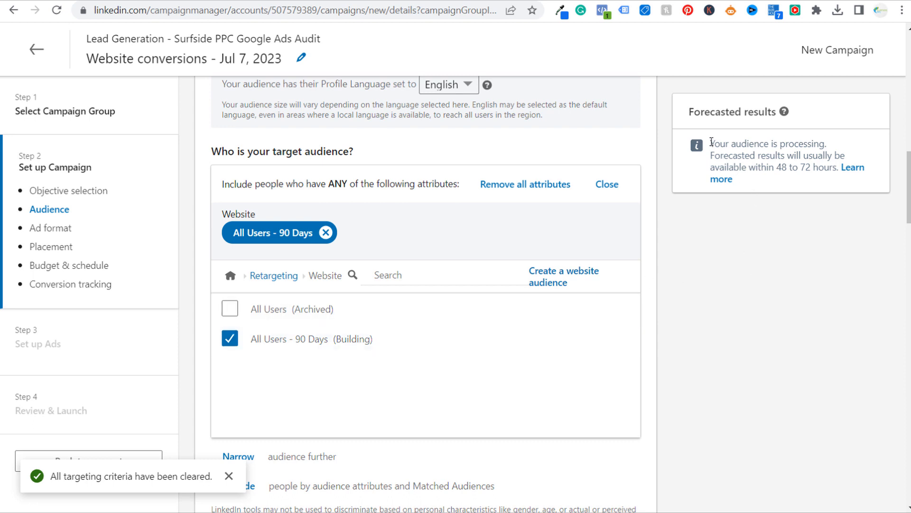
Read the forecasted results note and remove the "All Users - 90 Days" audience from the campaign's targeting
{"action": "left_click_drag", "start_coordinate": [712, 142], "coordinate": [819, 168]}
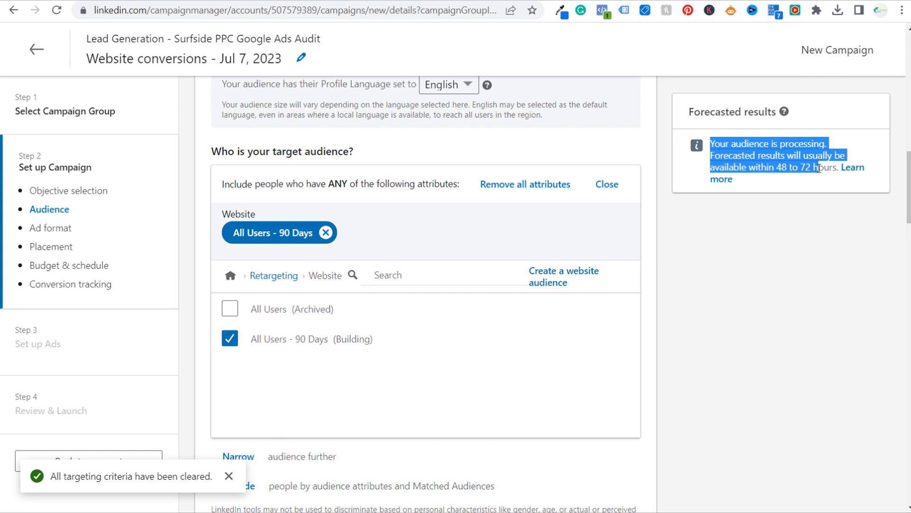
{"action": "left_click", "coordinate": [808, 285]}
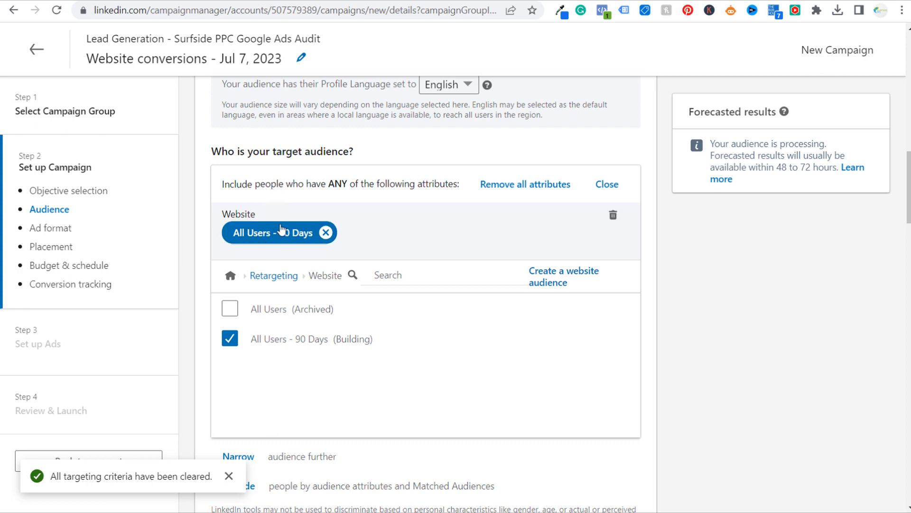
{"action": "left_click", "coordinate": [326, 234]}
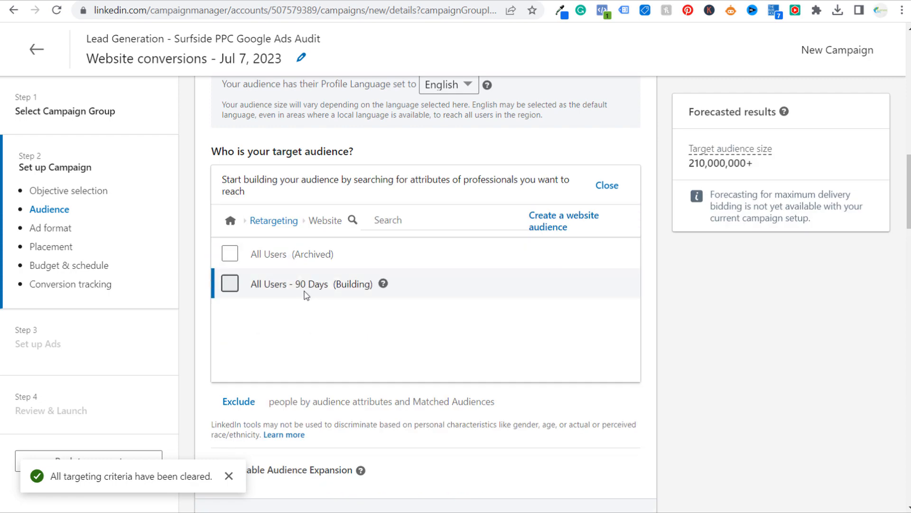
Start a website audience named "Google Ads Audience - 180 Days" and set its engagement period to 180 days in the past
{"action": "left_click", "coordinate": [571, 220]}
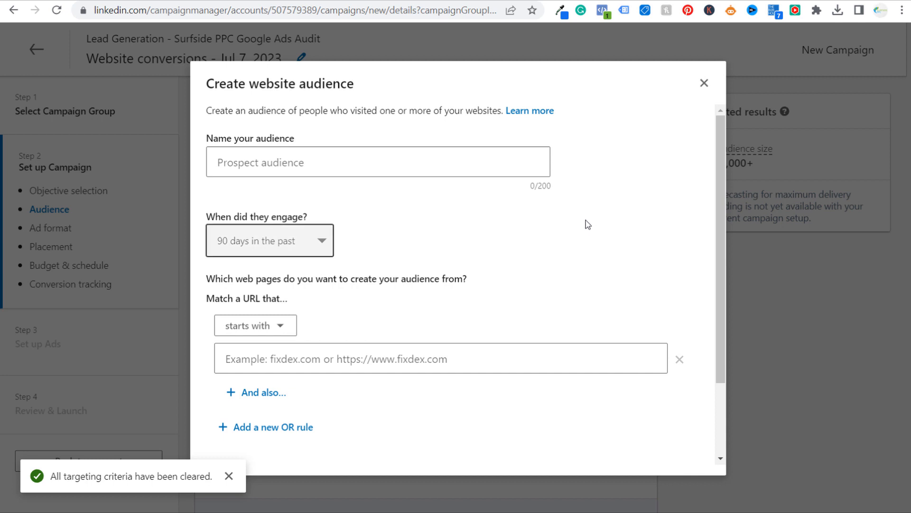
{"action": "left_click", "coordinate": [321, 160]}
{"action": "type", "text": "Google Ads"}
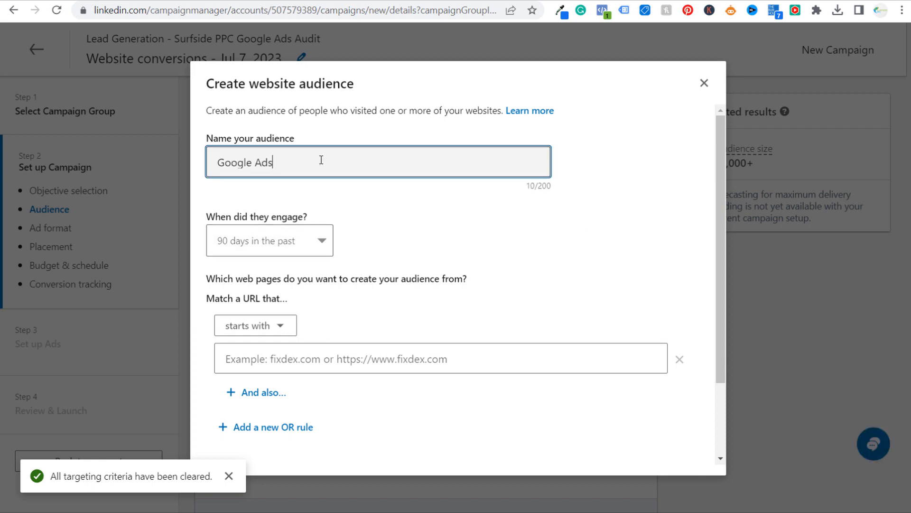
{"action": "type", "text": " Audience - 180 Days"}
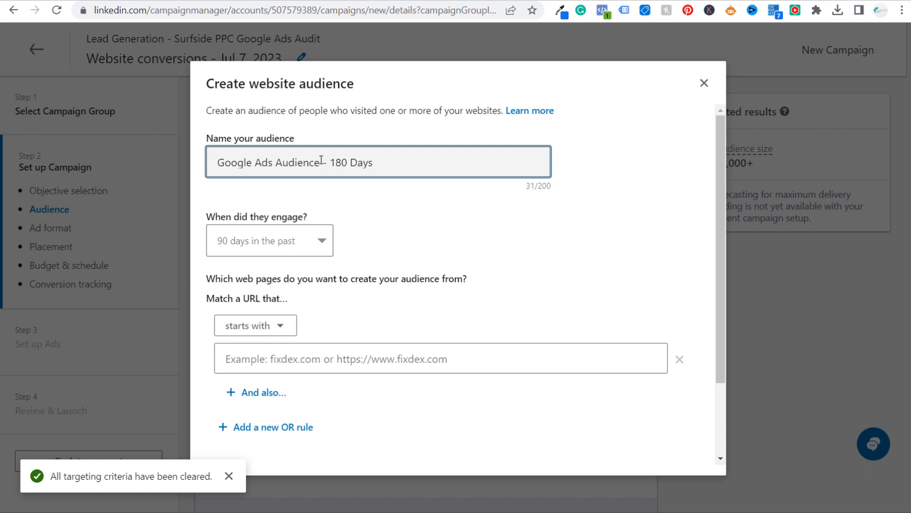
{"action": "left_click", "coordinate": [326, 243]}
{"action": "left_click", "coordinate": [270, 304]}
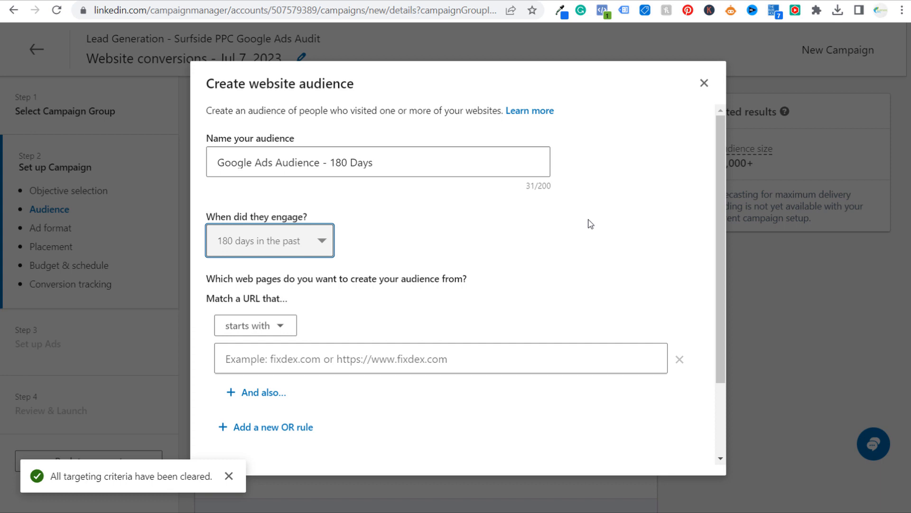
Set the first URL rule to match pages that contain "google-ads"
{"action": "scroll", "coordinate": [481, 239], "scroll_direction": "down", "scroll_amount": 2}
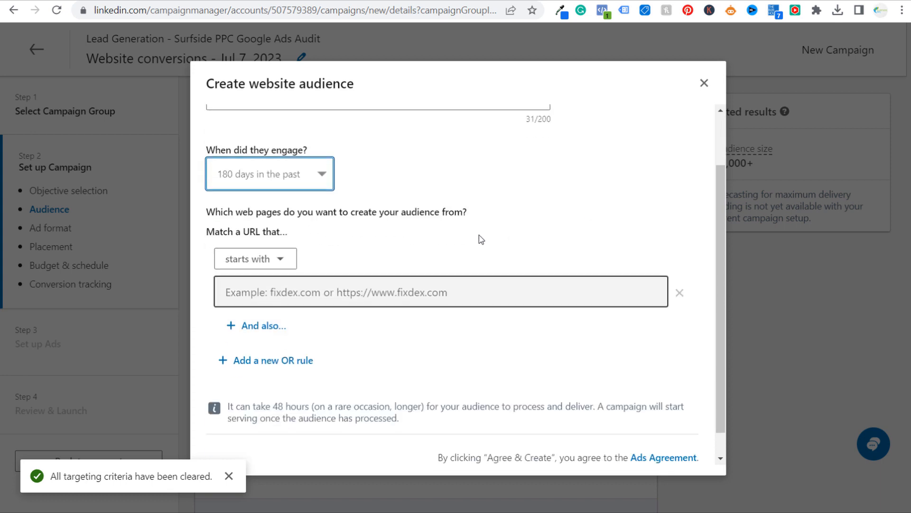
{"action": "left_click", "coordinate": [287, 266]}
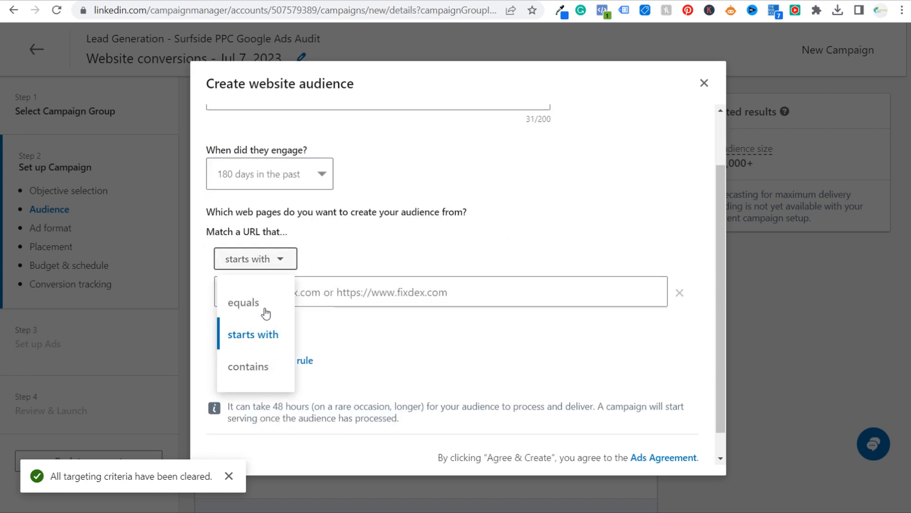
{"action": "left_click", "coordinate": [253, 368]}
{"action": "left_click", "coordinate": [329, 289]}
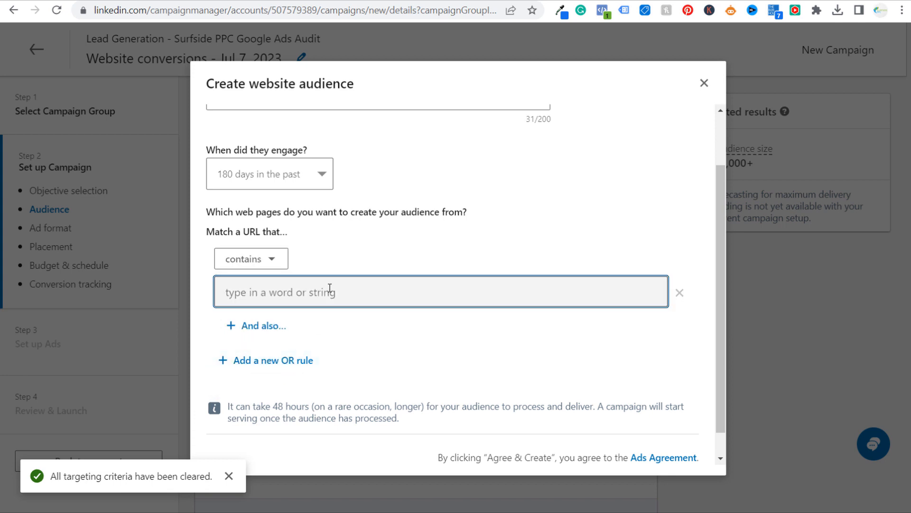
{"action": "type", "text": "google-ads"}
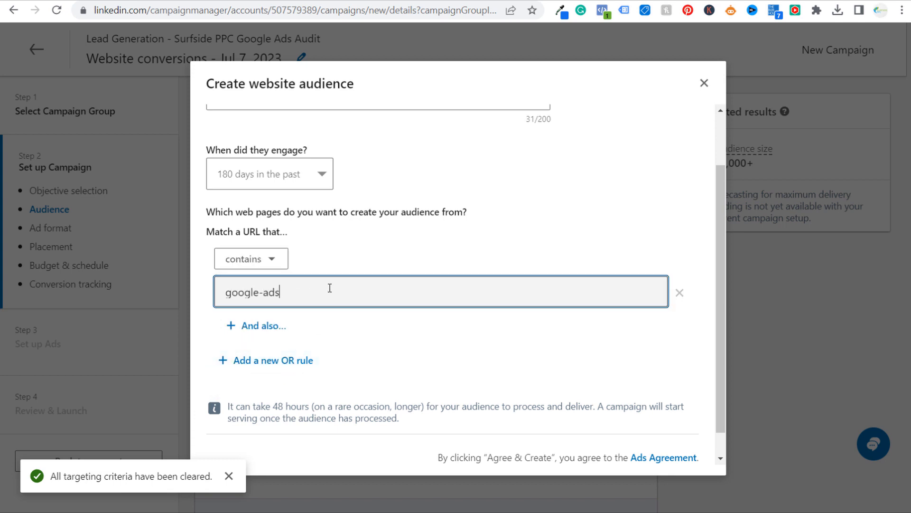
{"action": "left_click", "coordinate": [499, 225]}
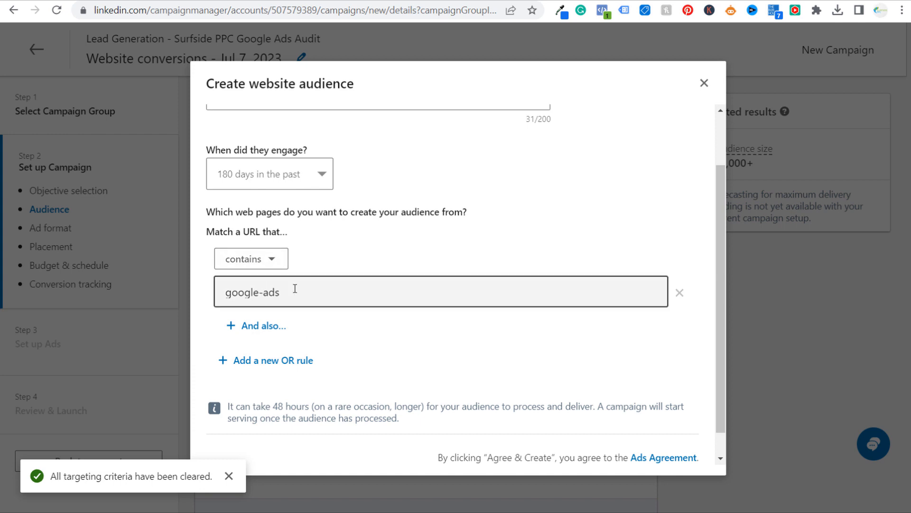
{"action": "left_click", "coordinate": [397, 288]}
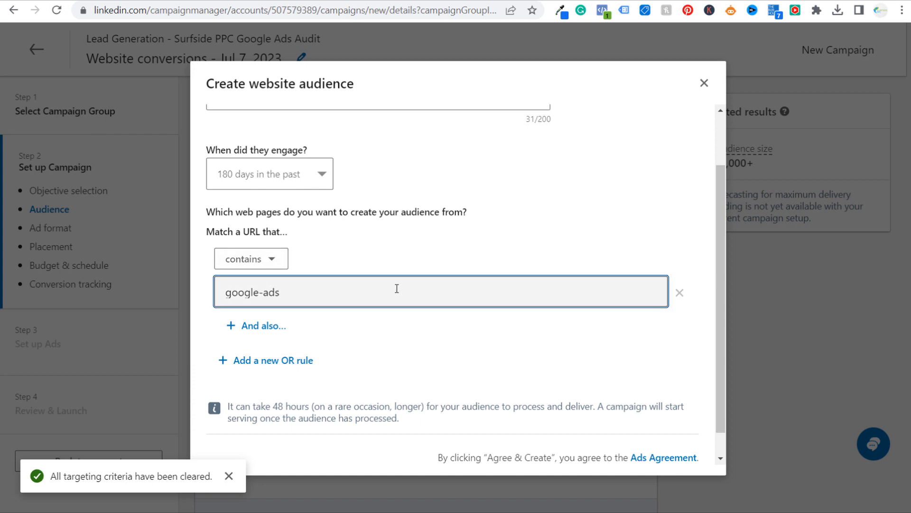
{"action": "type", "text": "https://surfsideppc.com/google-ads-bid-strategies/"}
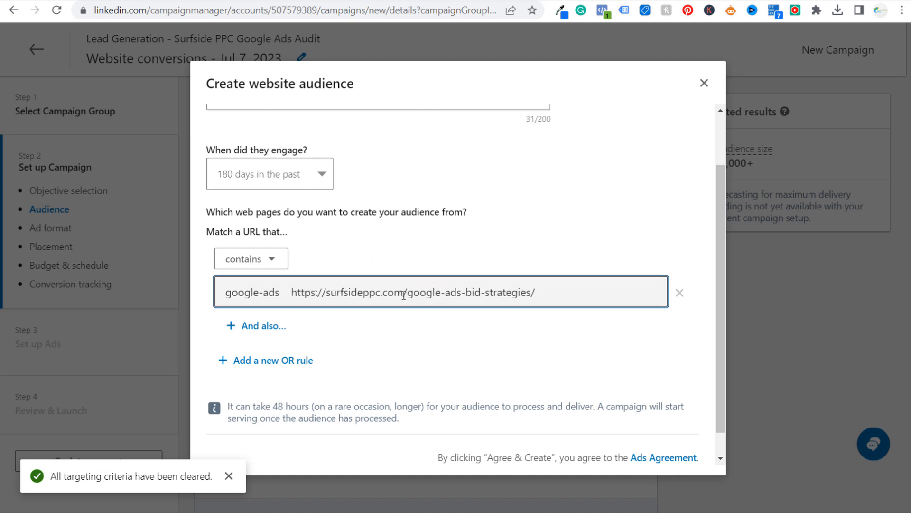
{"action": "left_click_drag", "start_coordinate": [408, 292], "coordinate": [513, 298]}
{"action": "left_click", "coordinate": [272, 292]}
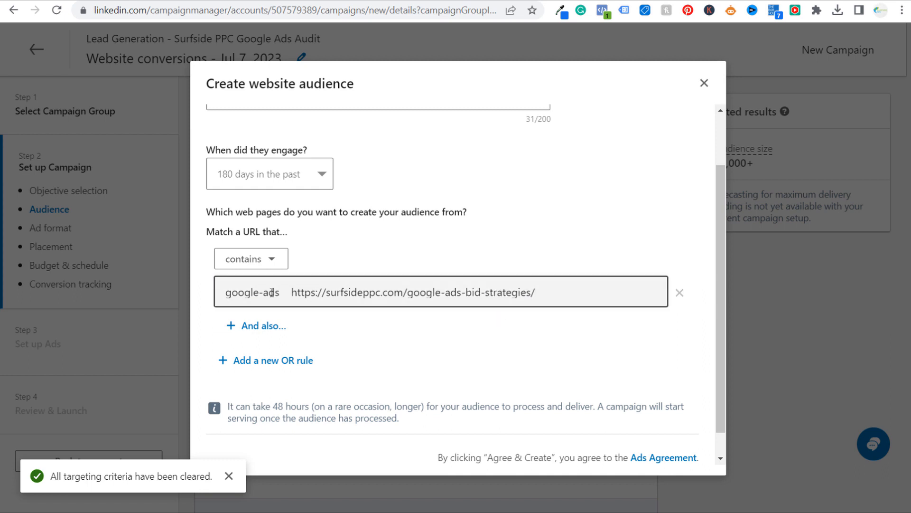
{"action": "left_click_drag", "start_coordinate": [278, 292], "coordinate": [211, 294]}
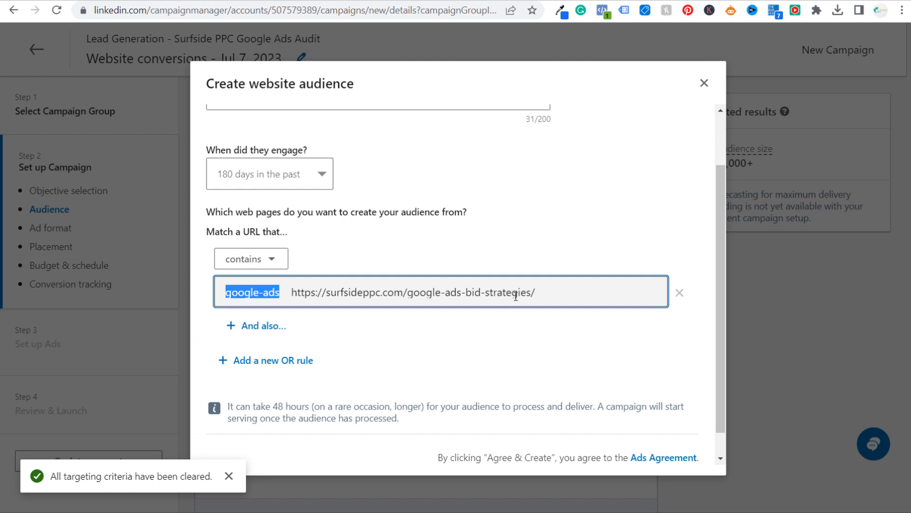
{"action": "left_click_drag", "start_coordinate": [555, 292], "coordinate": [290, 292]}
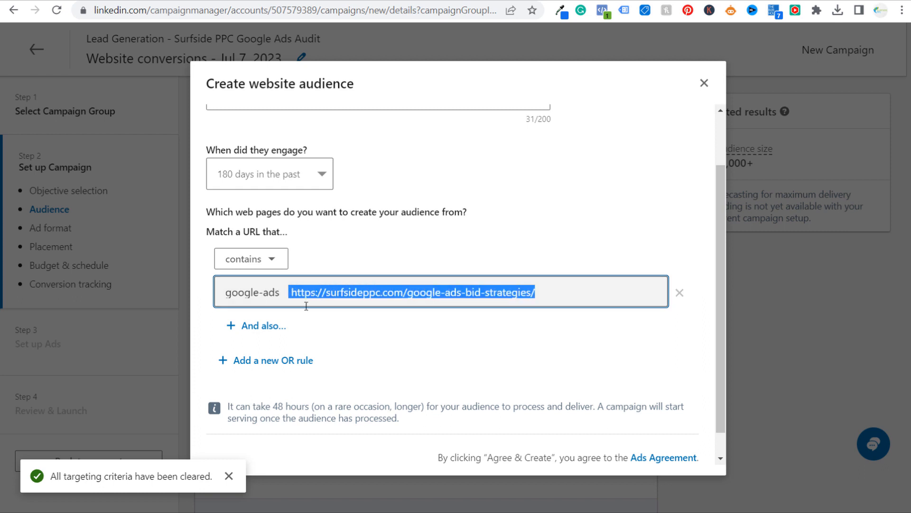
{"action": "key", "text": "BackSpace"}
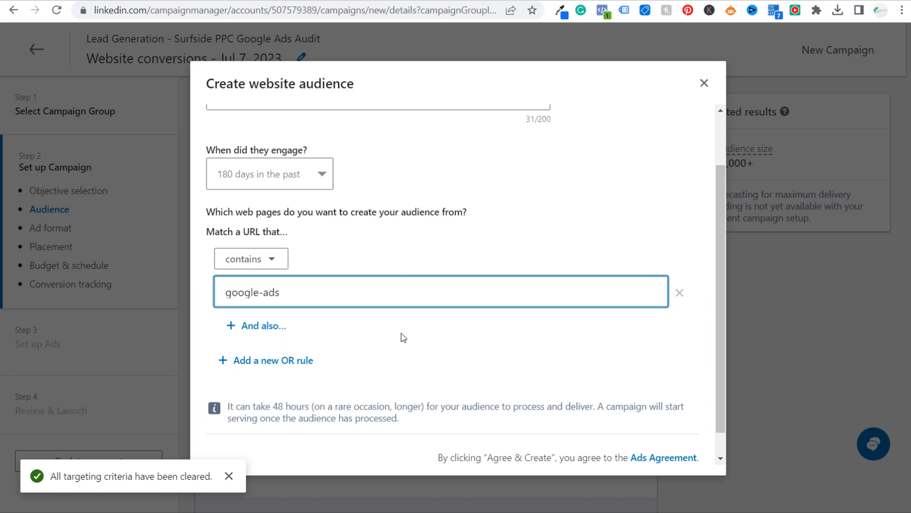
Add an OR rule that matches URLs containing "google-adwords"
{"action": "left_click", "coordinate": [241, 360]}
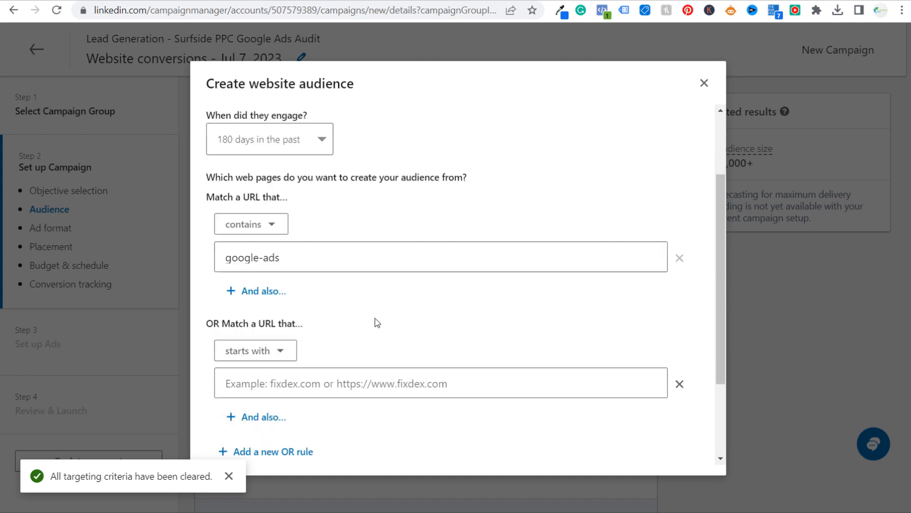
{"action": "scroll", "coordinate": [374, 321], "scroll_direction": "down", "scroll_amount": 1}
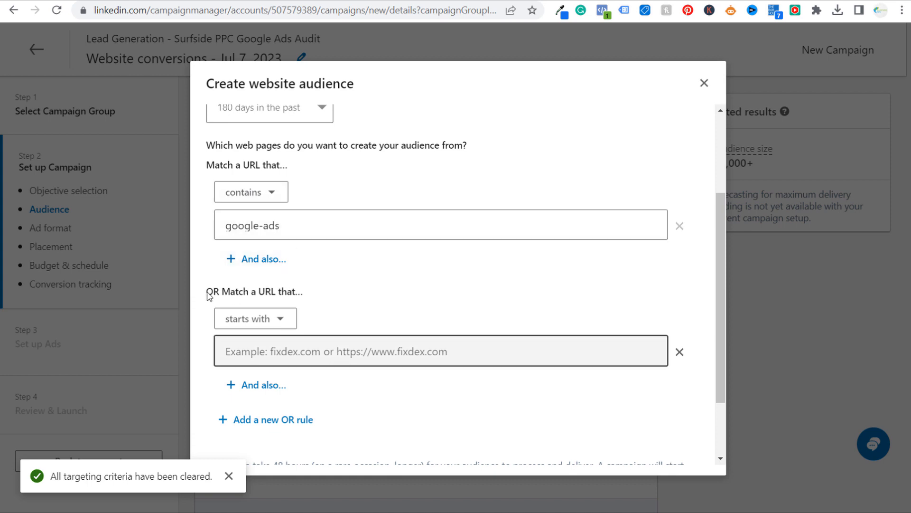
{"action": "left_click", "coordinate": [262, 323]}
{"action": "left_click", "coordinate": [249, 426]}
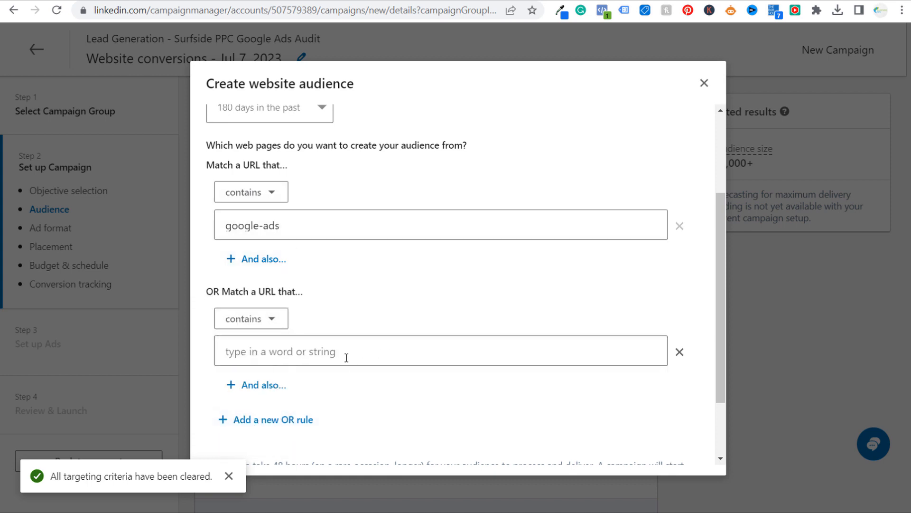
{"action": "left_click", "coordinate": [346, 356]}
{"action": "type", "text": "google-adwords"}
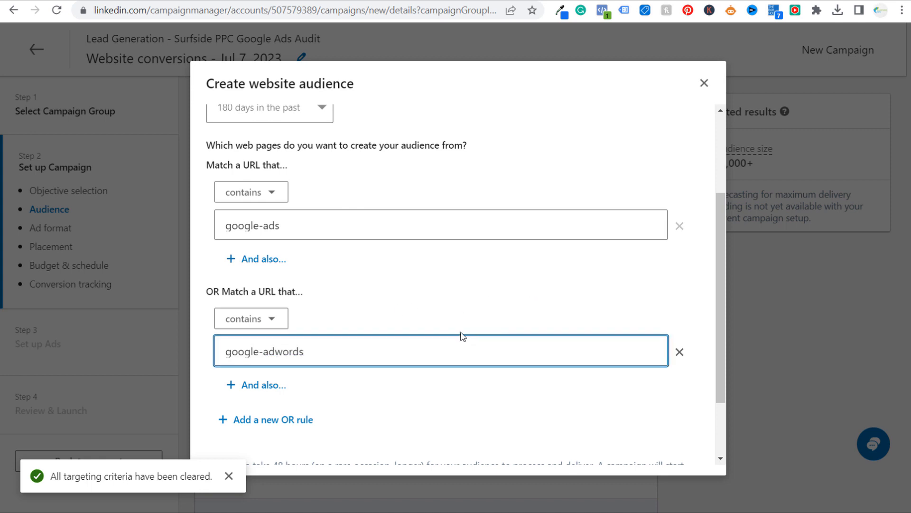
Add a third OR rule that matches URLs containing "googleads"
{"action": "left_click", "coordinate": [262, 423]}
{"action": "scroll", "coordinate": [465, 384], "scroll_direction": "down", "scroll_amount": 5}
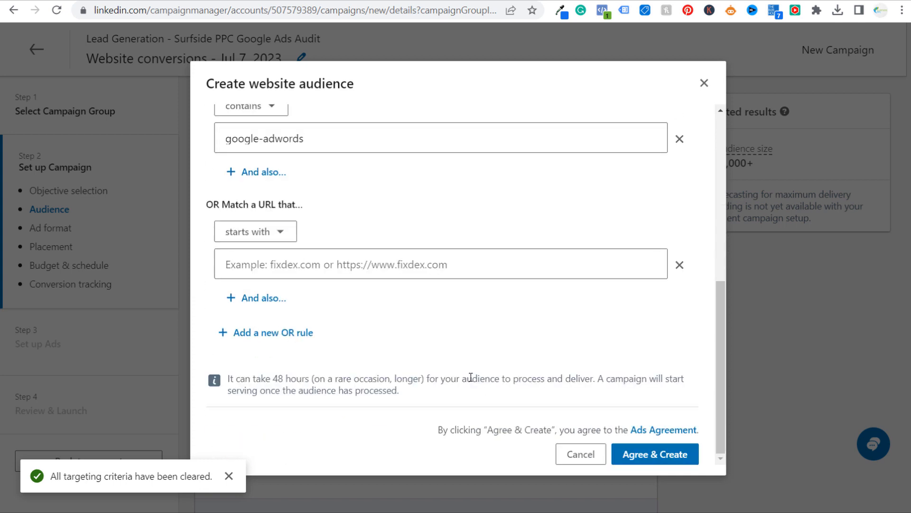
{"action": "left_click", "coordinate": [347, 265]}
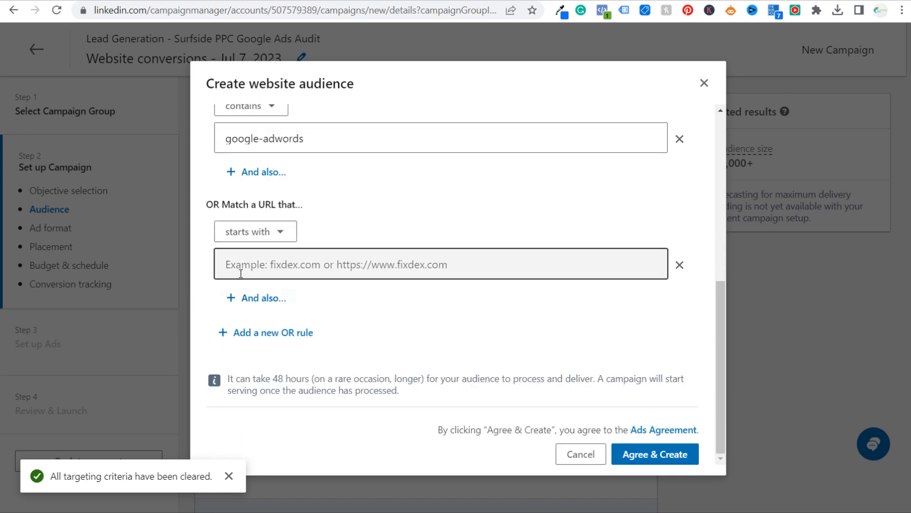
{"action": "left_click", "coordinate": [264, 232]}
{"action": "left_click", "coordinate": [248, 340]}
{"action": "left_click", "coordinate": [332, 264]}
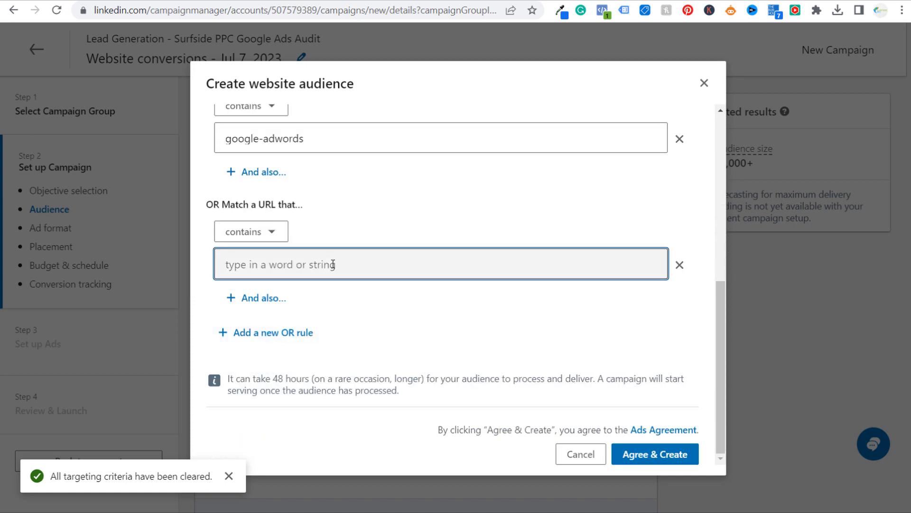
{"action": "type", "text": "googleads"}
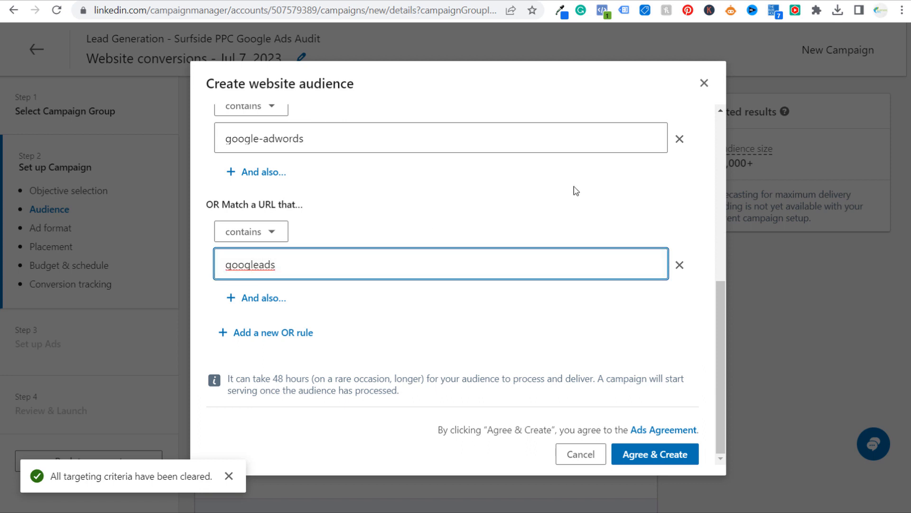
{"action": "left_click", "coordinate": [688, 196]}
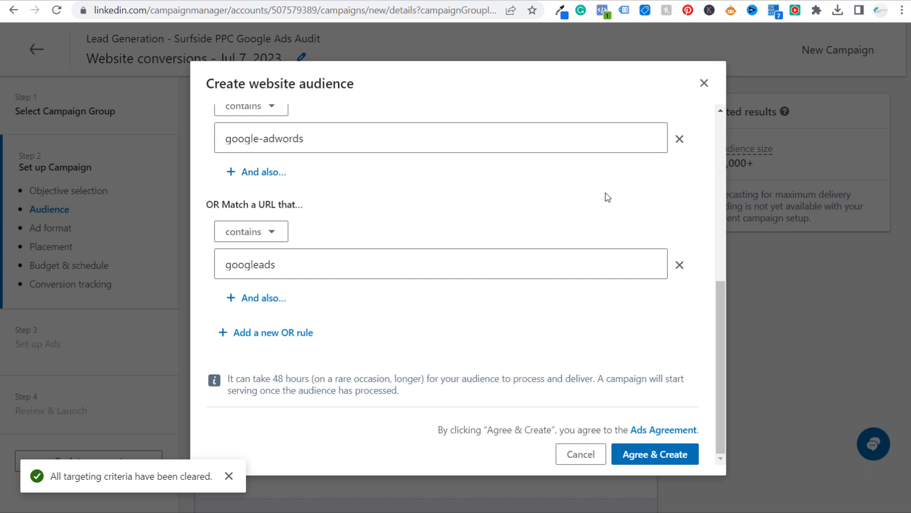
{"action": "left_click", "coordinate": [420, 254]}
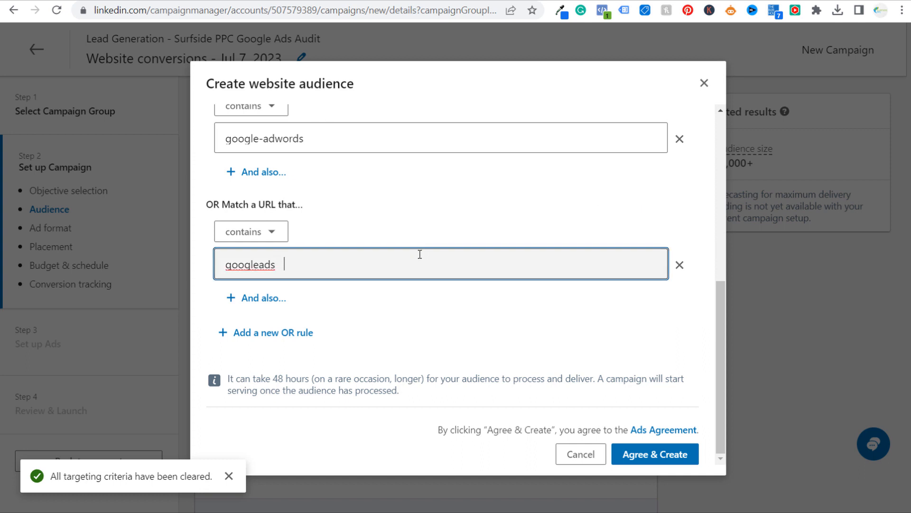
{"action": "type", "text": "https://surfsideppc.com/google-display-ads/"}
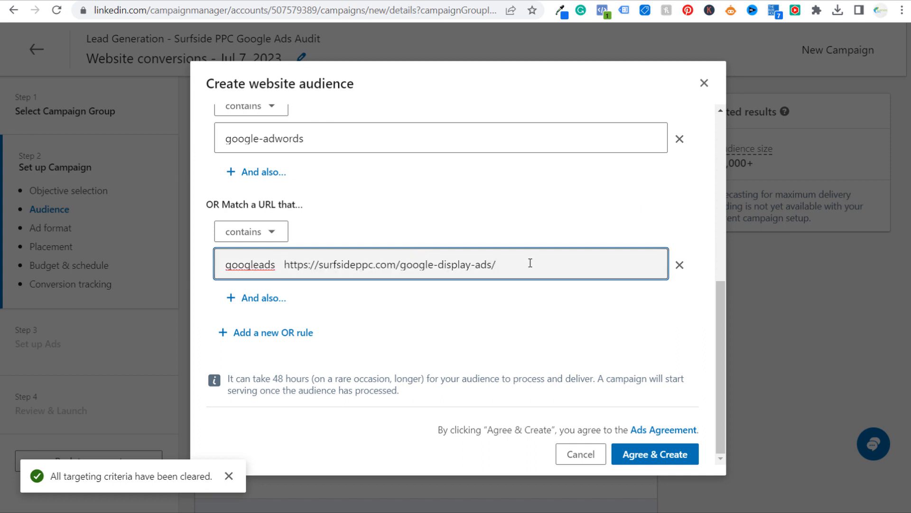
{"action": "left_click_drag", "start_coordinate": [523, 263], "coordinate": [287, 264]}
{"action": "left_click", "coordinate": [288, 264]}
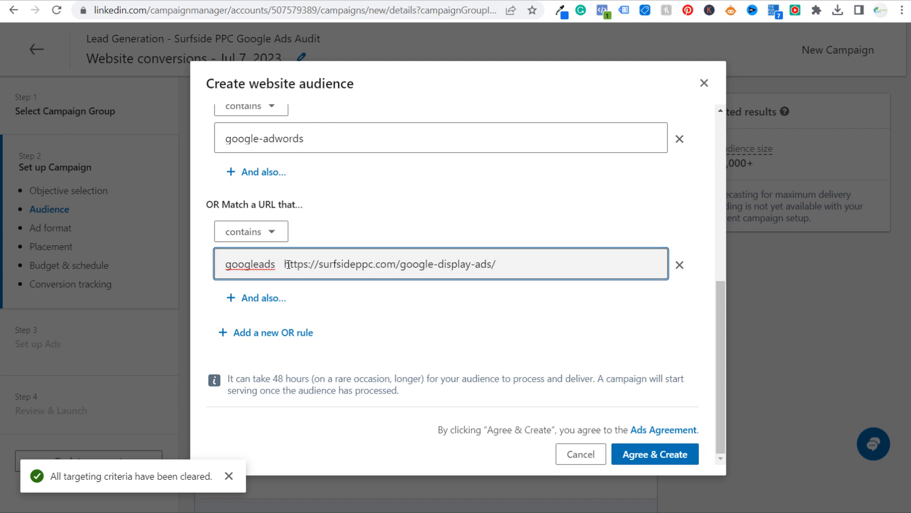
{"action": "double_click", "coordinate": [268, 265]}
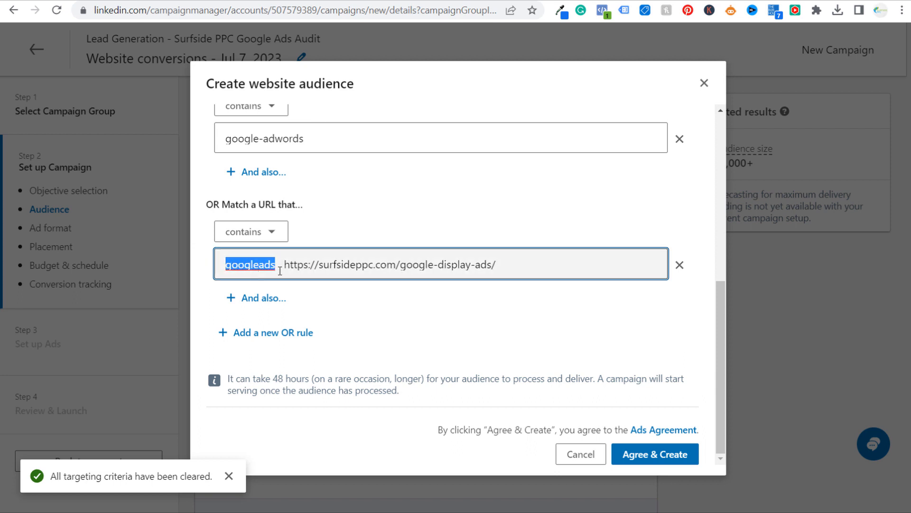
{"action": "left_click_drag", "start_coordinate": [284, 264], "coordinate": [524, 258]}
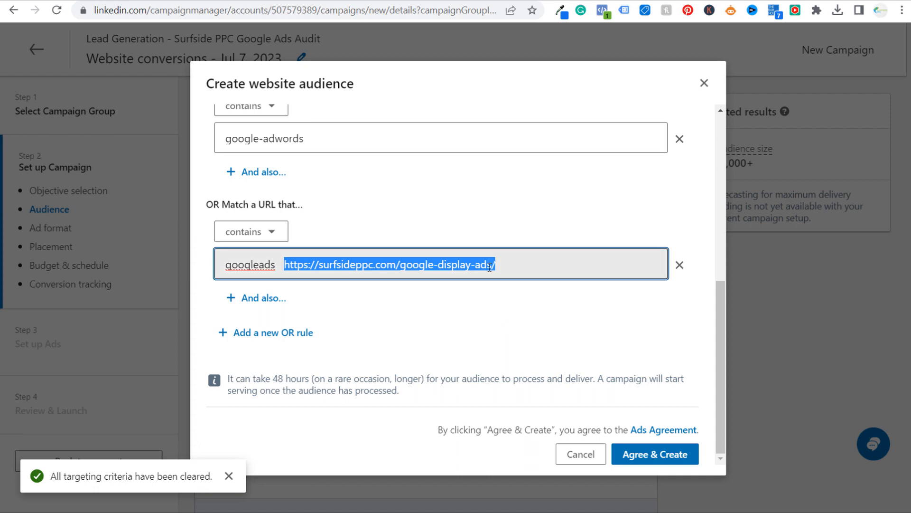
{"action": "key", "text": "Right"}
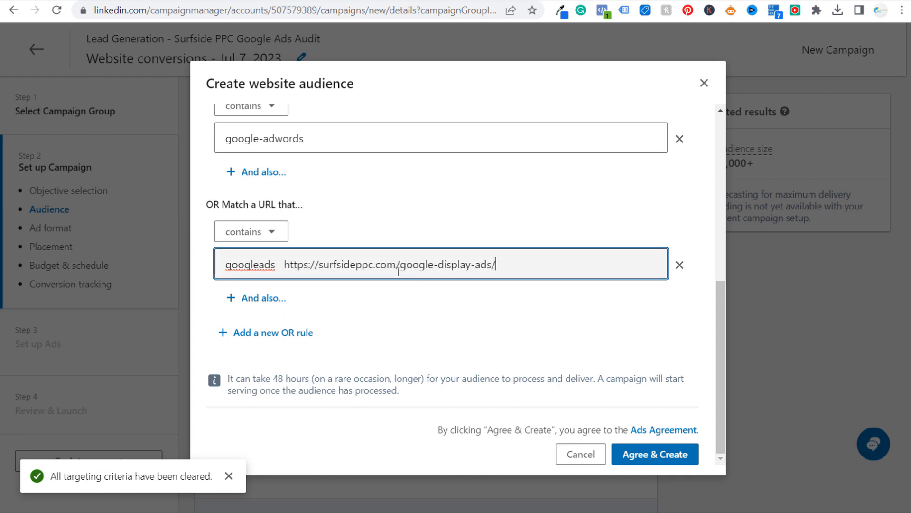
{"action": "left_click_drag", "start_coordinate": [399, 271], "coordinate": [516, 271]}
{"action": "left_click", "coordinate": [584, 341]}
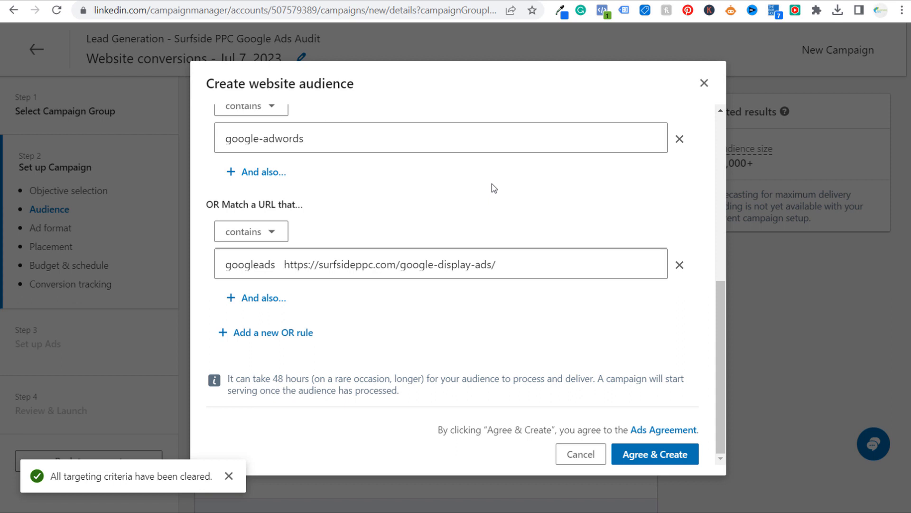
Replace "display-ads" in the example URL with "performance-max" and delete the whole example, leaving only "googleads" in the rule
{"action": "left_click_drag", "start_coordinate": [444, 262], "coordinate": [491, 261]}
{"action": "type", "text": "performance-ma"}
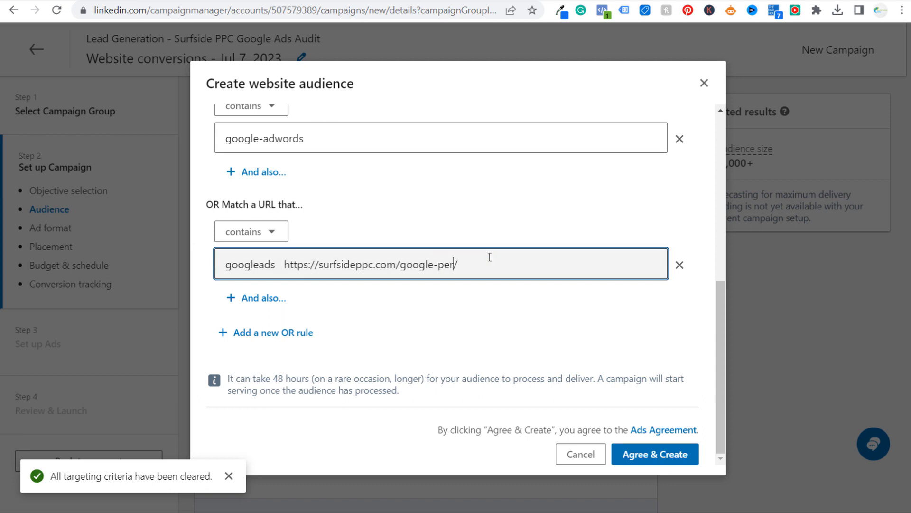
{"action": "type", "text": "x"}
{"action": "left_click_drag", "start_coordinate": [525, 265], "coordinate": [276, 265]}
{"action": "key", "text": "BackSpace"}
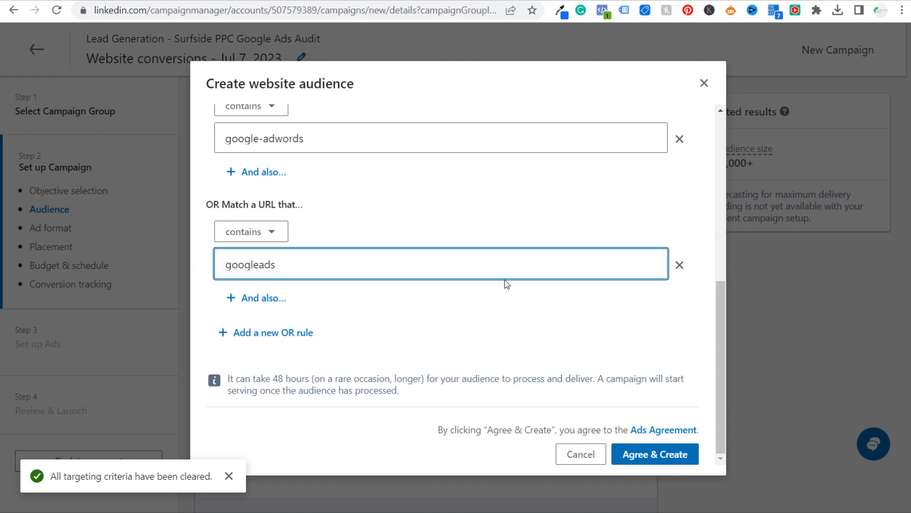
Change the third rule's keyword to "google" and add an And also condition containing "display"
{"action": "left_click", "coordinate": [246, 299]}
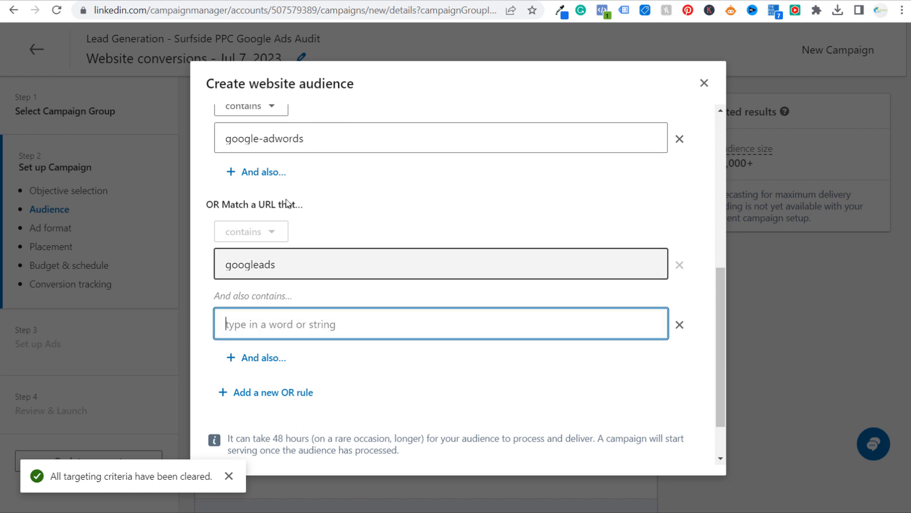
{"action": "left_click", "coordinate": [285, 264]}
{"action": "left_click", "coordinate": [284, 298]}
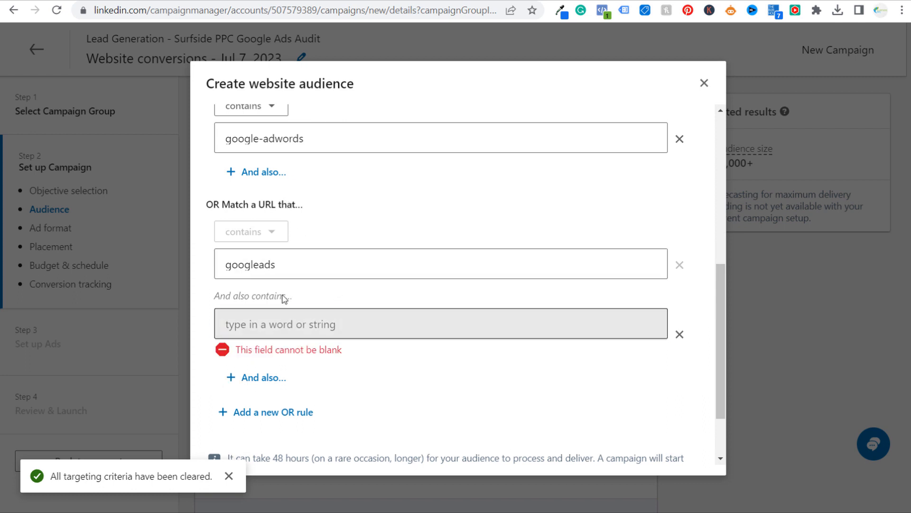
{"action": "left_click", "coordinate": [292, 323]}
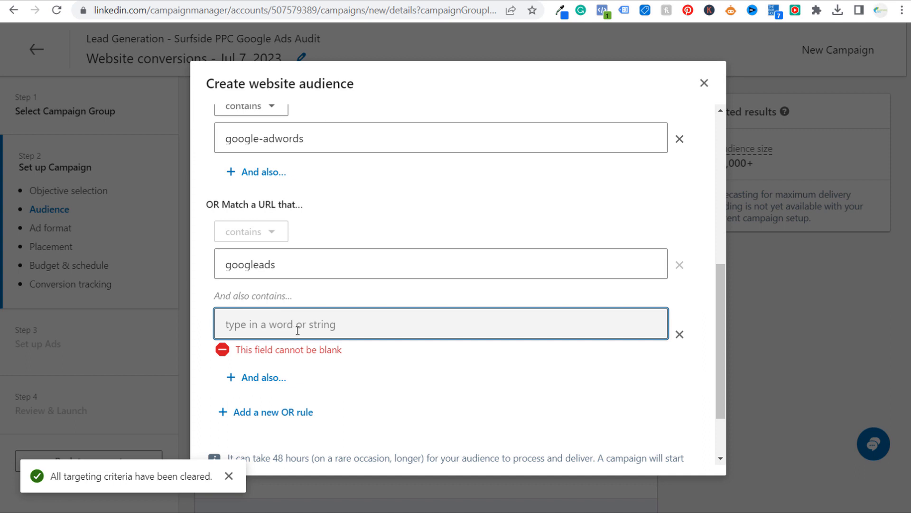
{"action": "left_click", "coordinate": [309, 264]}
{"action": "key", "text": "BackSpace"}
{"action": "key", "text": "BackSpace"}
{"action": "key", "text": "BackSpace"}
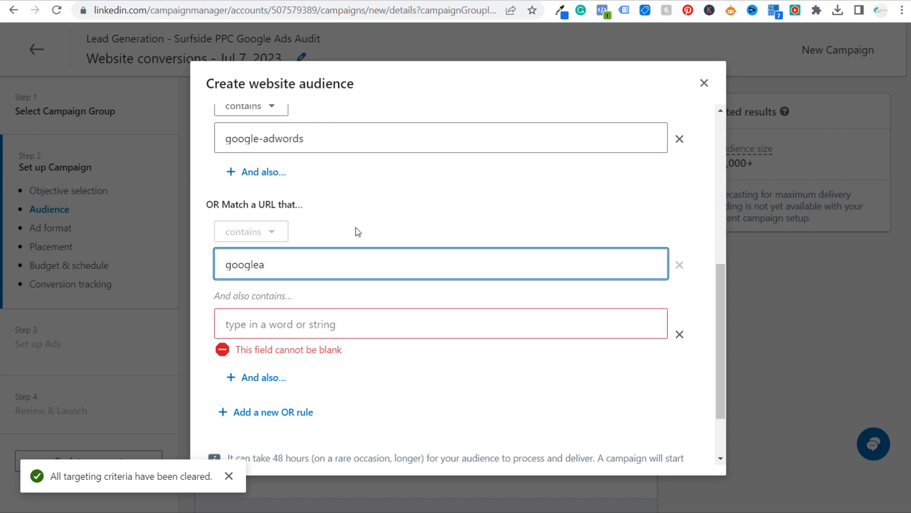
{"action": "left_click", "coordinate": [329, 327]}
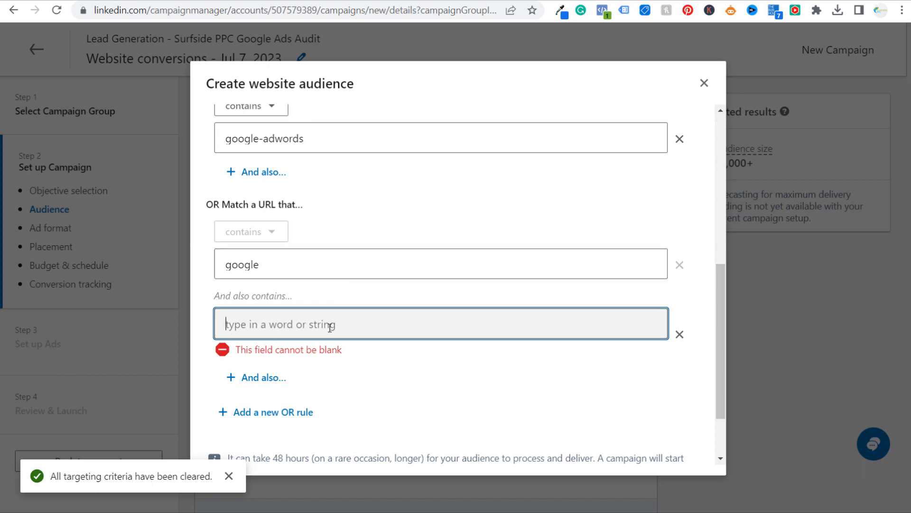
{"action": "type", "text": "display"}
{"action": "left_click", "coordinate": [500, 188]}
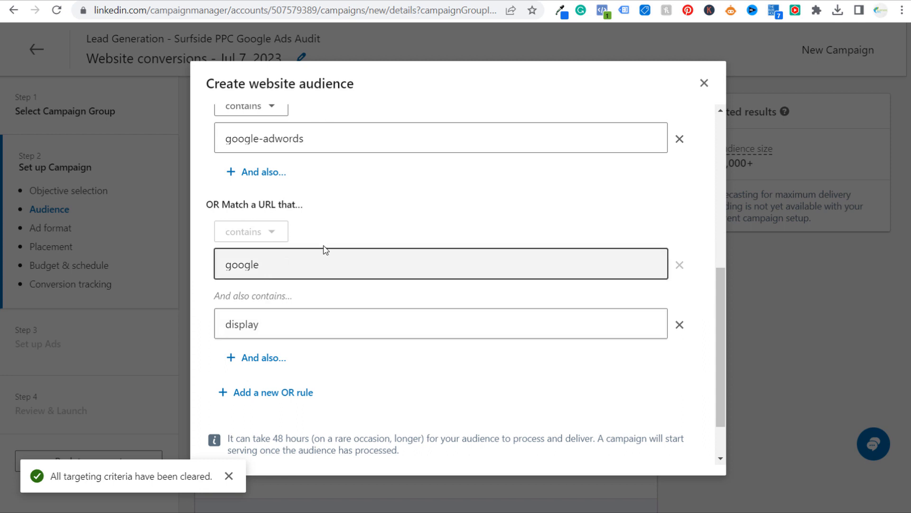
Replace the keyword "google" in the third rule with "contact-us", keeping the "display" condition
{"action": "left_click_drag", "start_coordinate": [290, 264], "coordinate": [165, 263]}
{"action": "type", "text": "contact-us"}
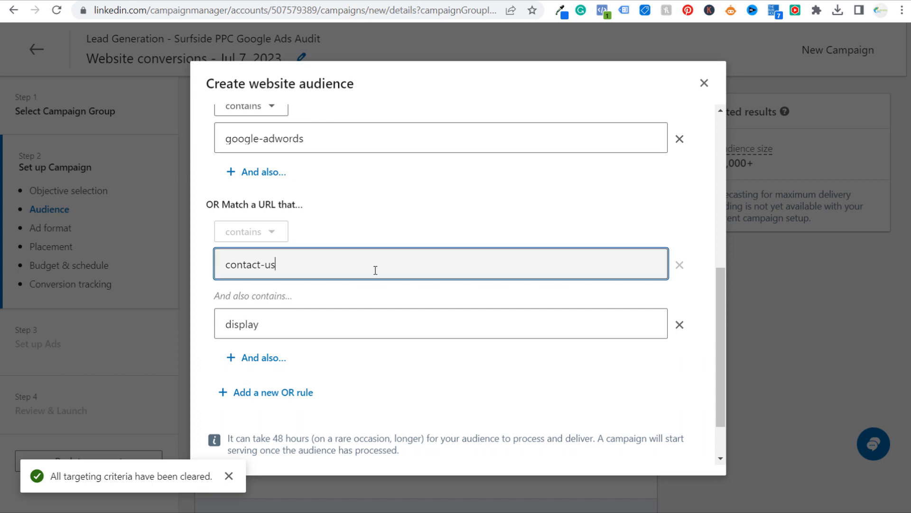
Restore "googleads" as the third rule's keyword and remove the additional "display" condition
{"action": "left_click_drag", "start_coordinate": [374, 268], "coordinate": [171, 261]}
{"action": "type", "text": "googleads"}
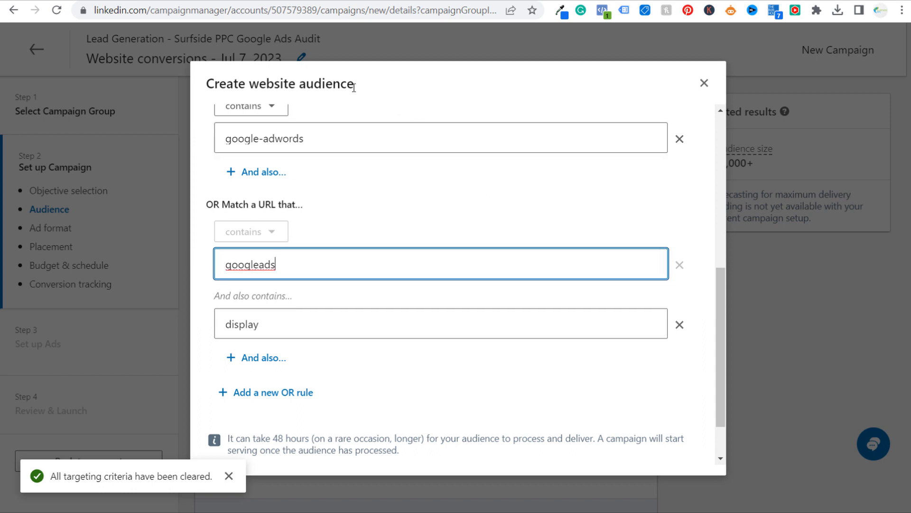
{"action": "left_click", "coordinate": [680, 325]}
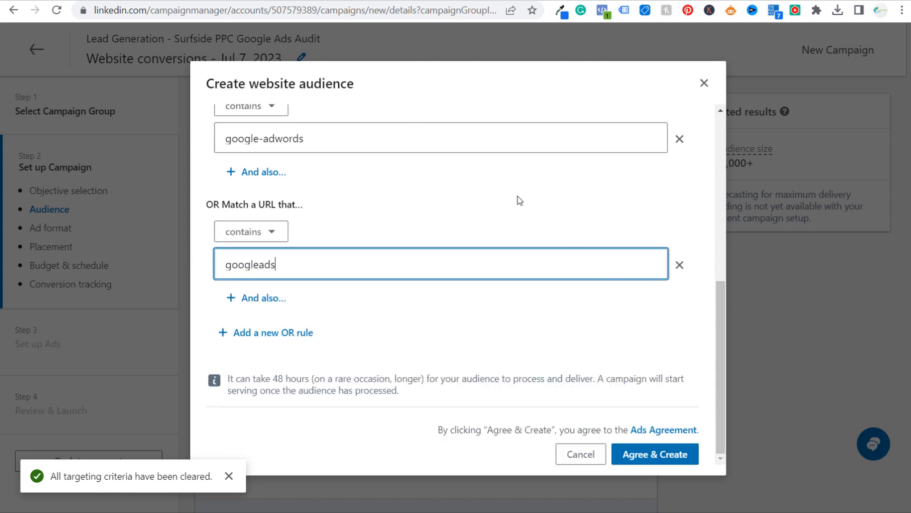
Review the website audience's name, engagement period and URL rules from beginning to end
{"action": "scroll", "coordinate": [533, 320], "scroll_direction": "up", "scroll_amount": 7}
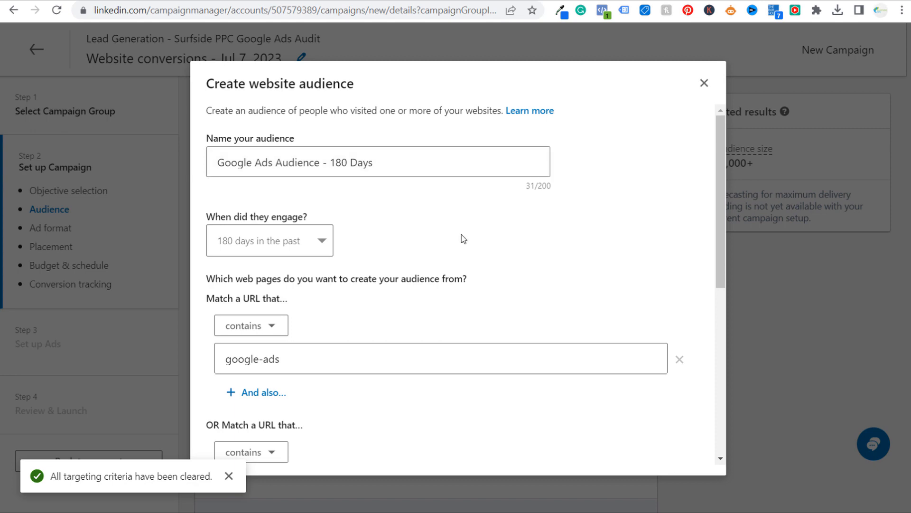
{"action": "scroll", "coordinate": [596, 267], "scroll_direction": "down", "scroll_amount": 3}
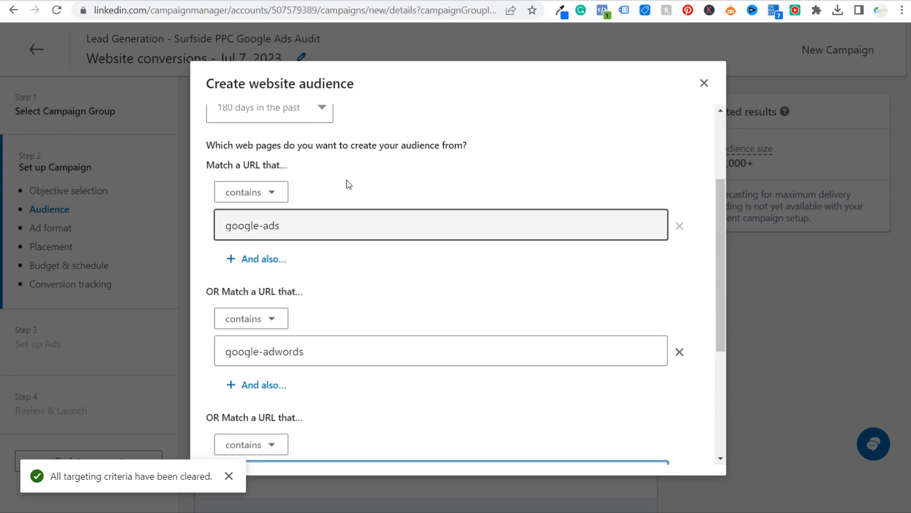
{"action": "scroll", "coordinate": [346, 183], "scroll_direction": "down", "scroll_amount": 4}
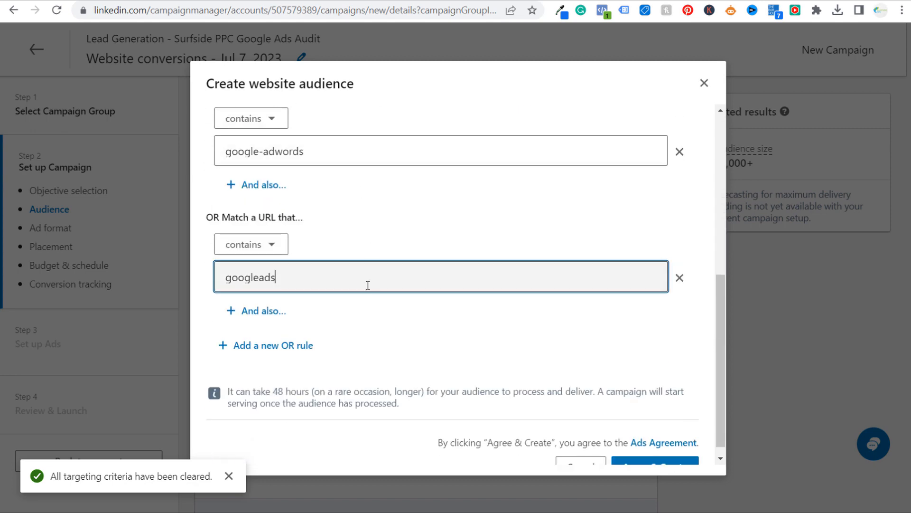
{"action": "left_click", "coordinate": [278, 345]}
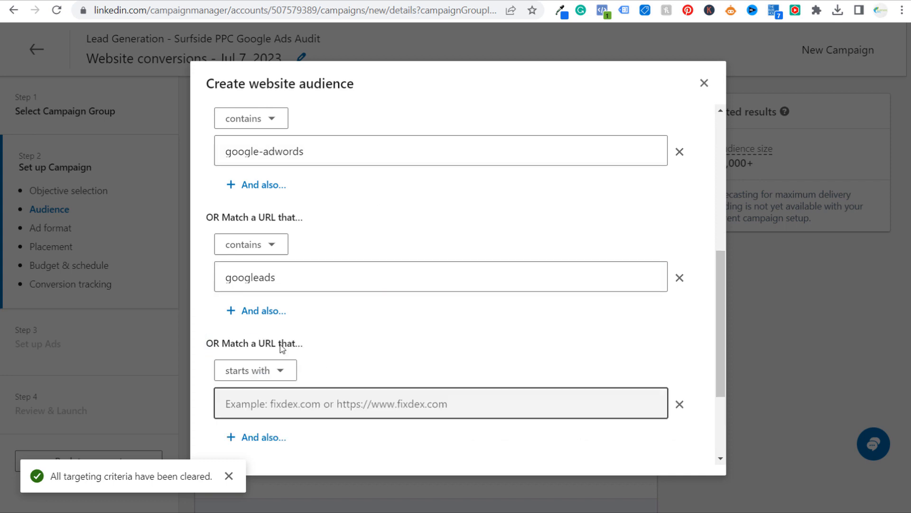
{"action": "scroll", "coordinate": [382, 354], "scroll_direction": "down", "scroll_amount": 3}
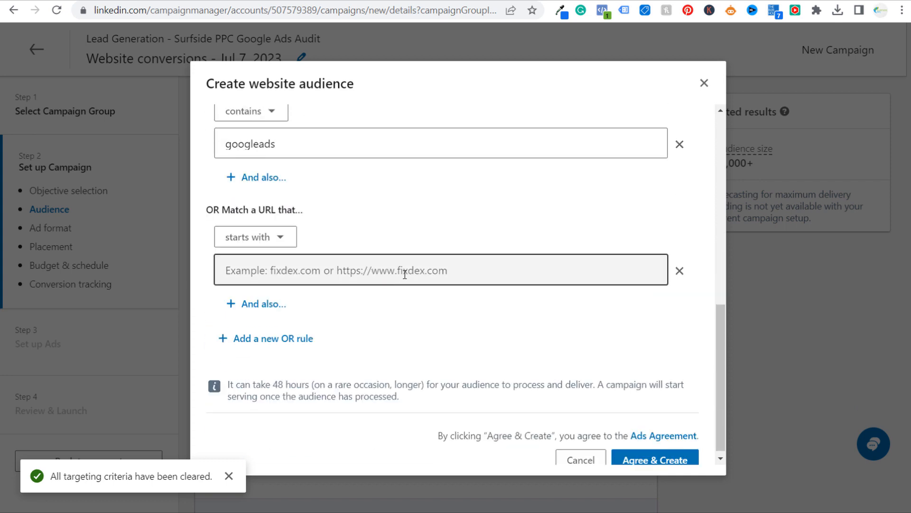
{"action": "left_click", "coordinate": [679, 271]}
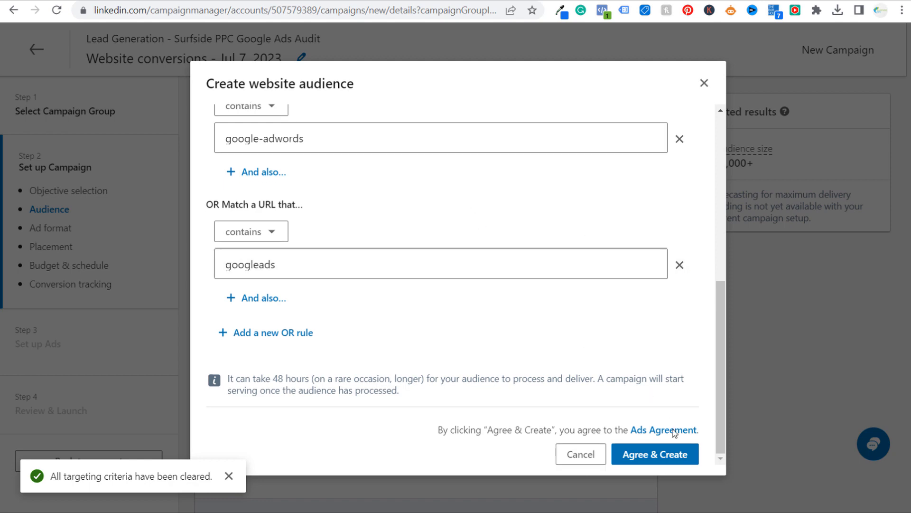
Accept the ads agreement and create the website audience "Google Ads Audience - 180 Days"
{"action": "left_click", "coordinate": [673, 456]}
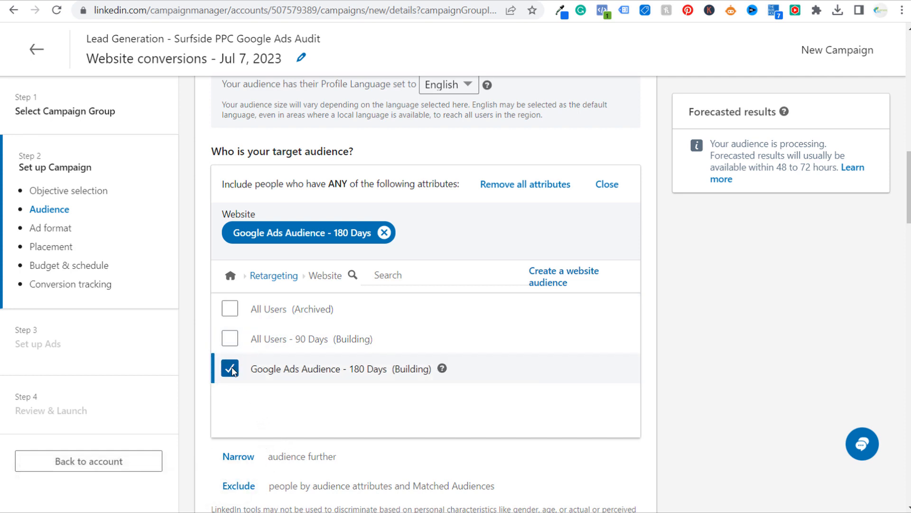
Try to create a lookalike audience from the campaign's audience options and dismiss its dialog
{"action": "left_click", "coordinate": [269, 276]}
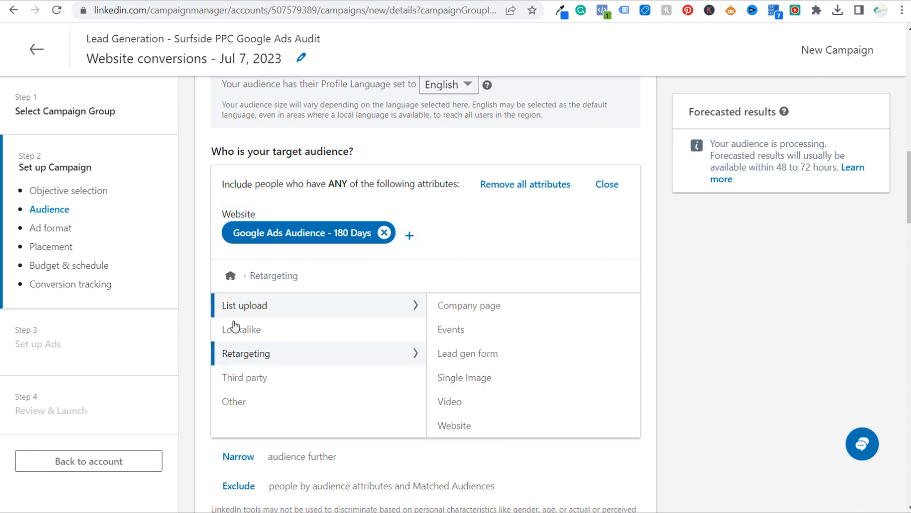
{"action": "left_click", "coordinate": [230, 277]}
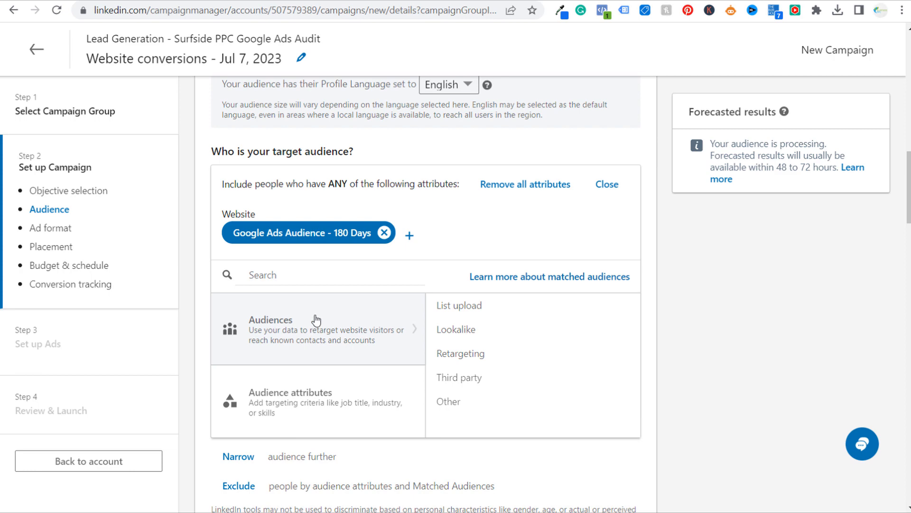
{"action": "left_click", "coordinate": [531, 330]}
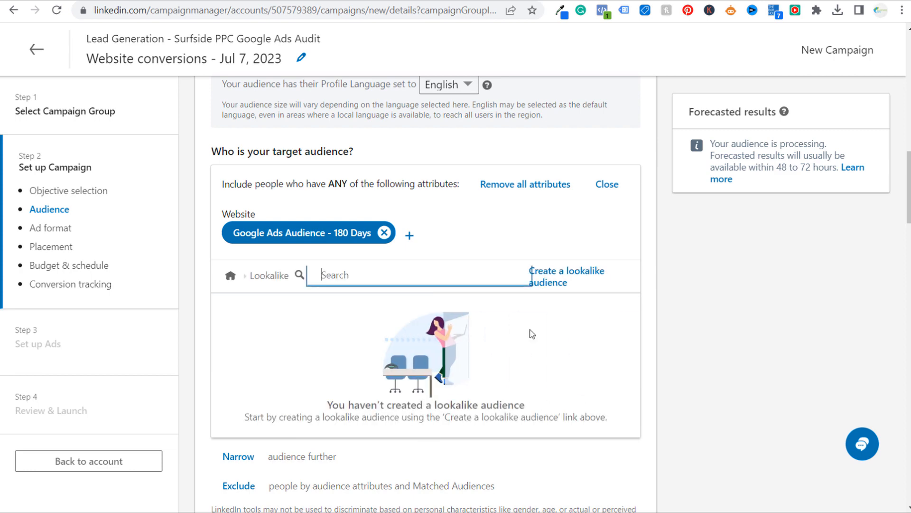
{"action": "left_click", "coordinate": [549, 281]}
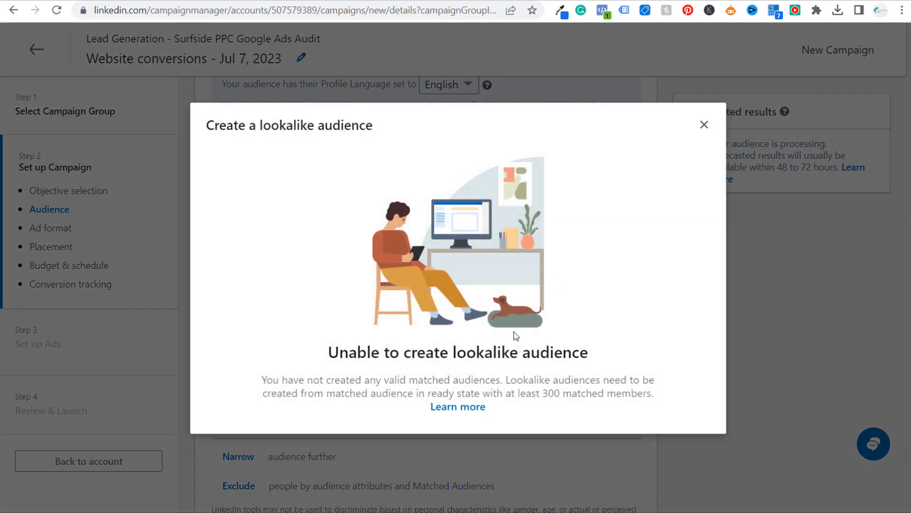
{"action": "left_click_drag", "start_coordinate": [320, 380], "coordinate": [444, 379]}
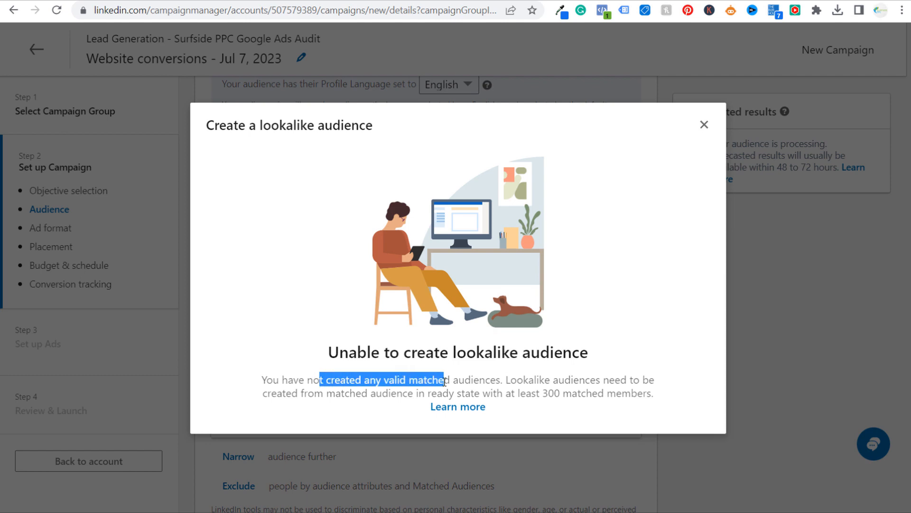
{"action": "left_click", "coordinate": [527, 379]}
{"action": "left_click", "coordinate": [704, 125]}
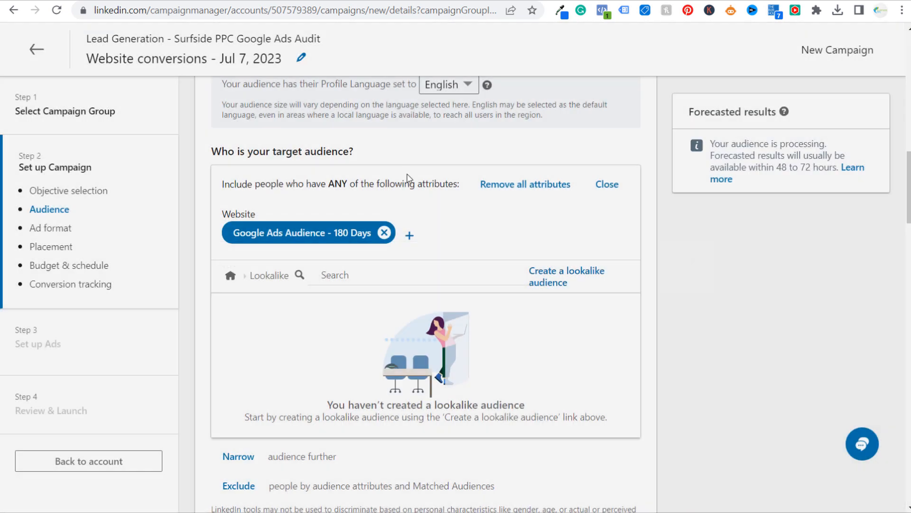
Look through the Retargeting and Lookalike audience options and close the target audience editor
{"action": "left_click", "coordinate": [232, 275]}
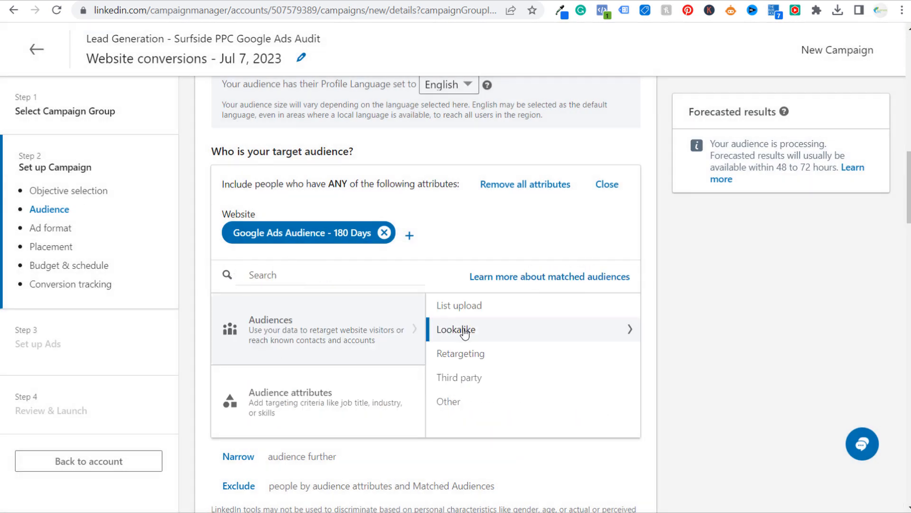
{"action": "left_click", "coordinate": [488, 355]}
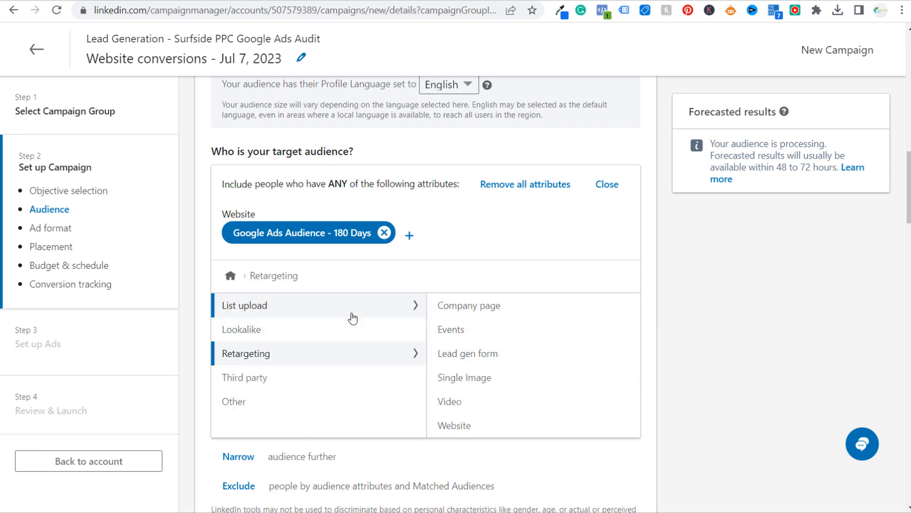
{"action": "left_click", "coordinate": [361, 341]}
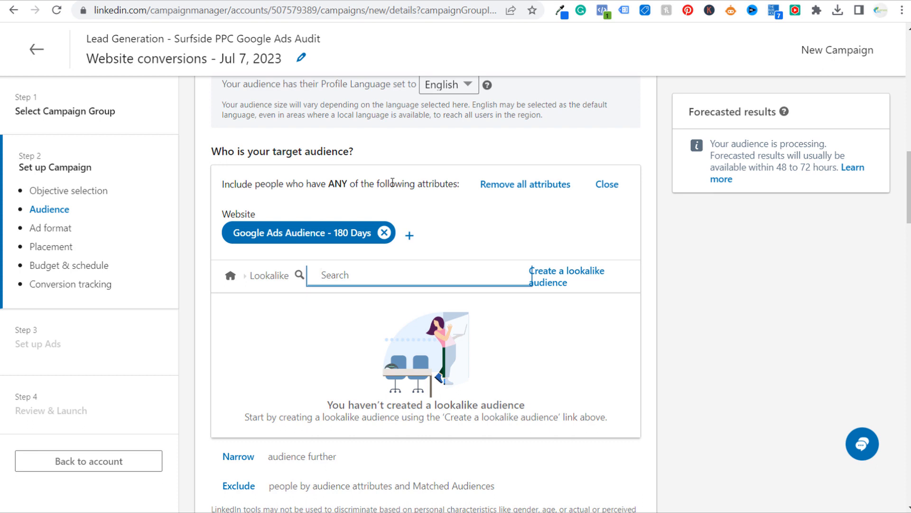
{"action": "left_click", "coordinate": [701, 282]}
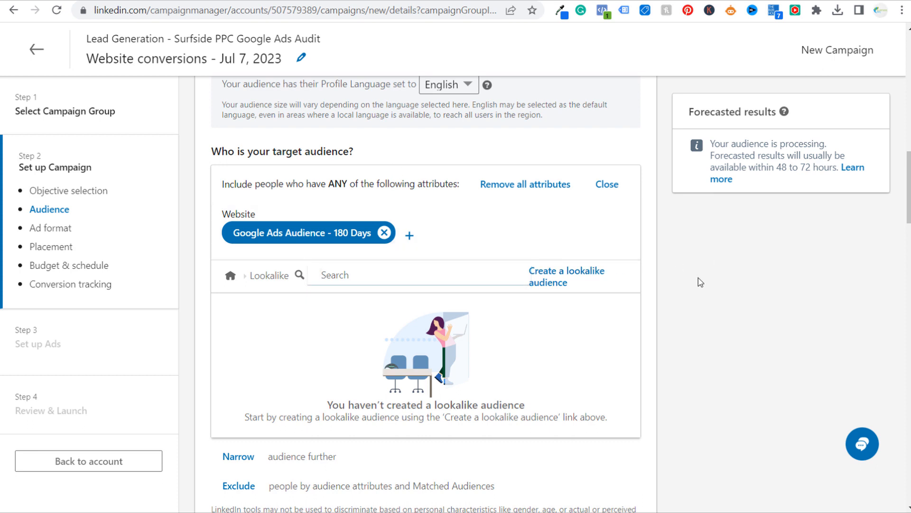
{"action": "left_click", "coordinate": [600, 188]}
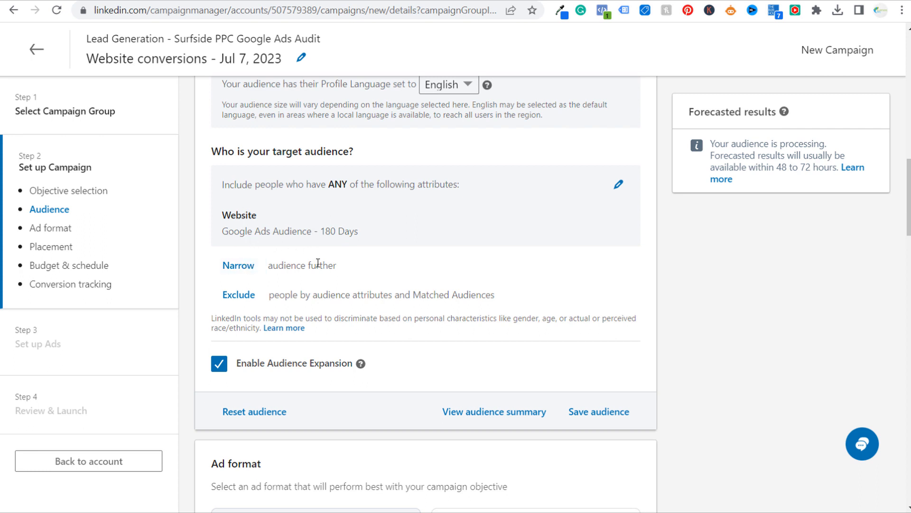
Reopen the target audience for editing and remove "Google Ads Audience - 180 Days" from it
{"action": "left_click", "coordinate": [615, 186]}
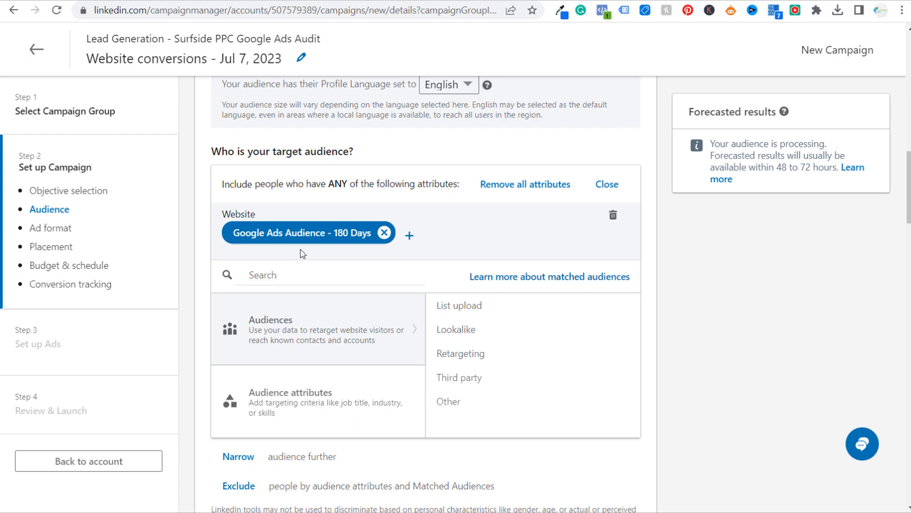
{"action": "left_click", "coordinate": [384, 233]}
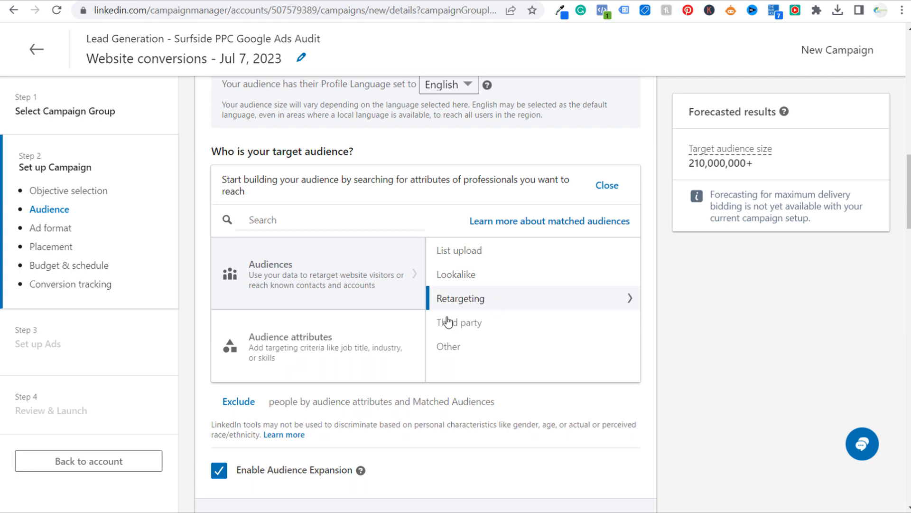
Examine the audience attribute categories, including Education and Company, and close the target audience editor
{"action": "left_click", "coordinate": [319, 353]}
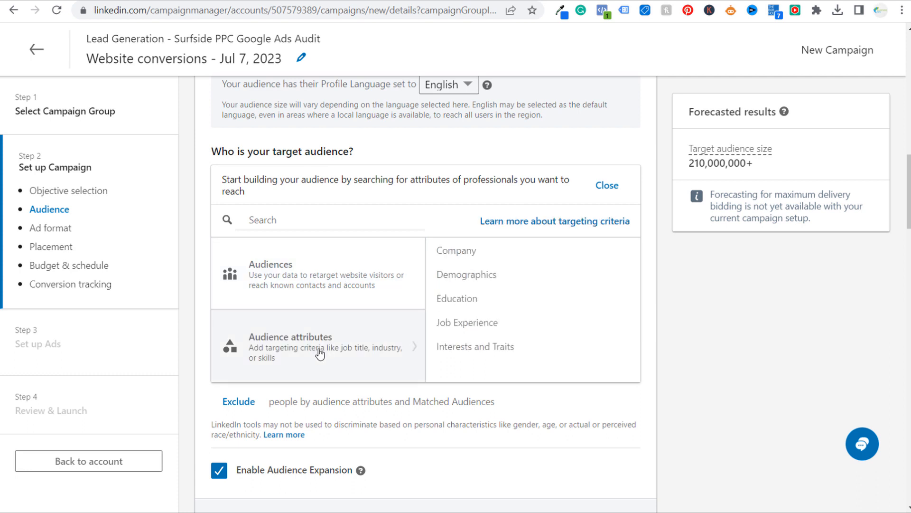
{"action": "left_click", "coordinate": [404, 284]}
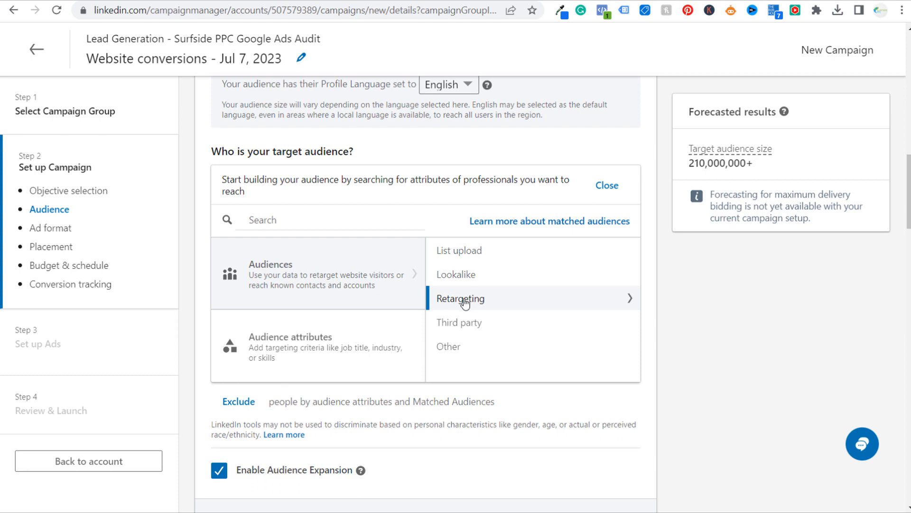
{"action": "left_click", "coordinate": [340, 338]}
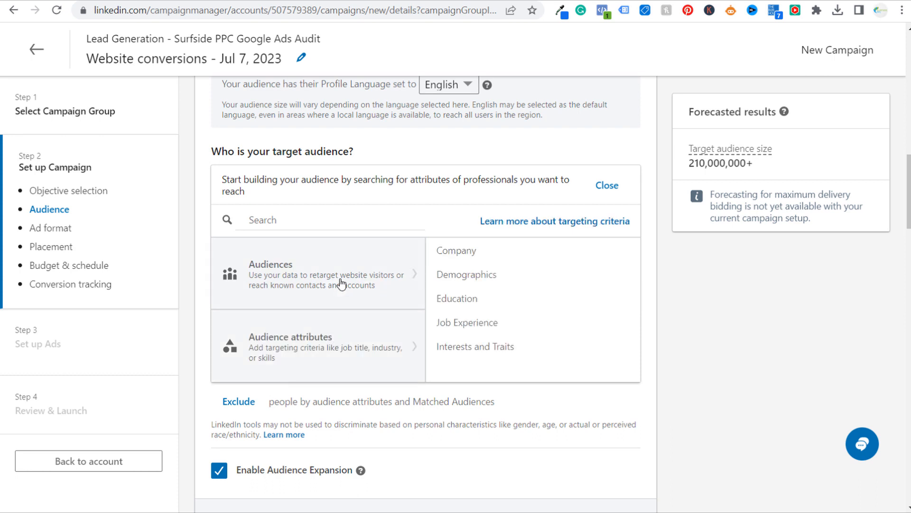
{"action": "left_click", "coordinate": [469, 297]}
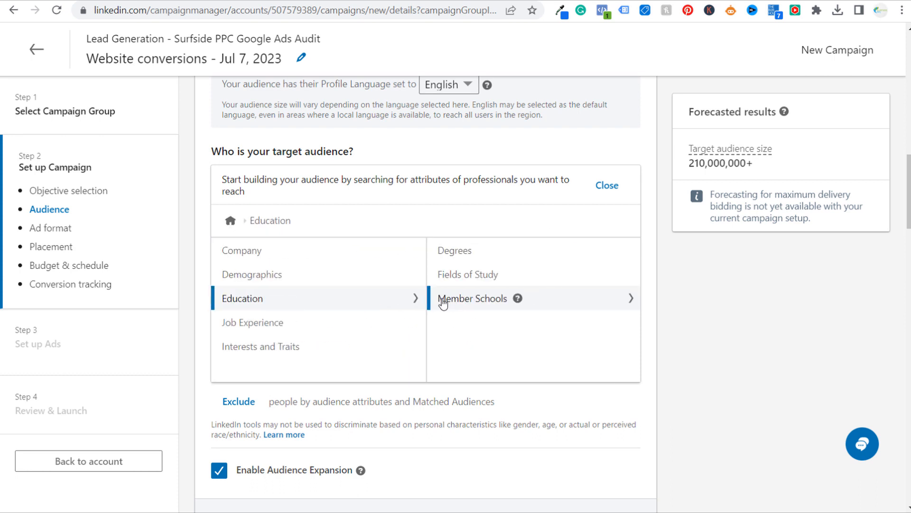
{"action": "left_click", "coordinate": [335, 255]}
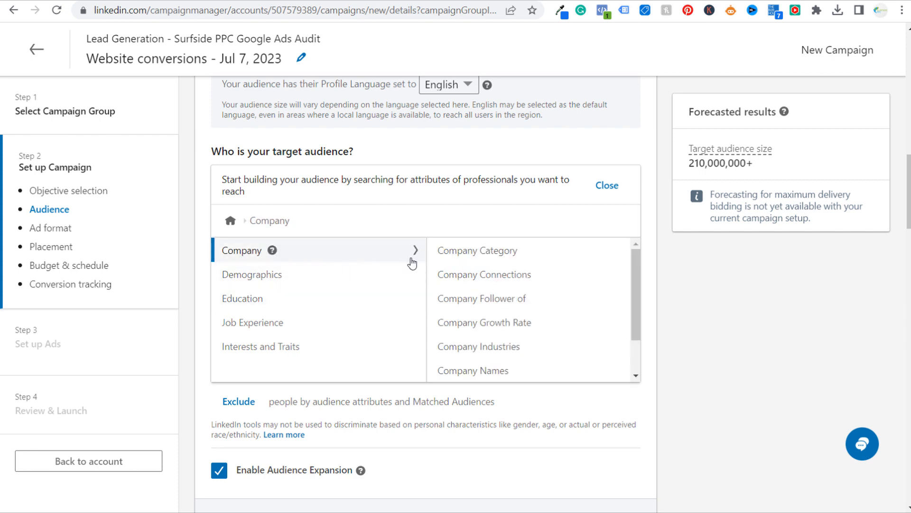
{"action": "left_click", "coordinate": [607, 186]}
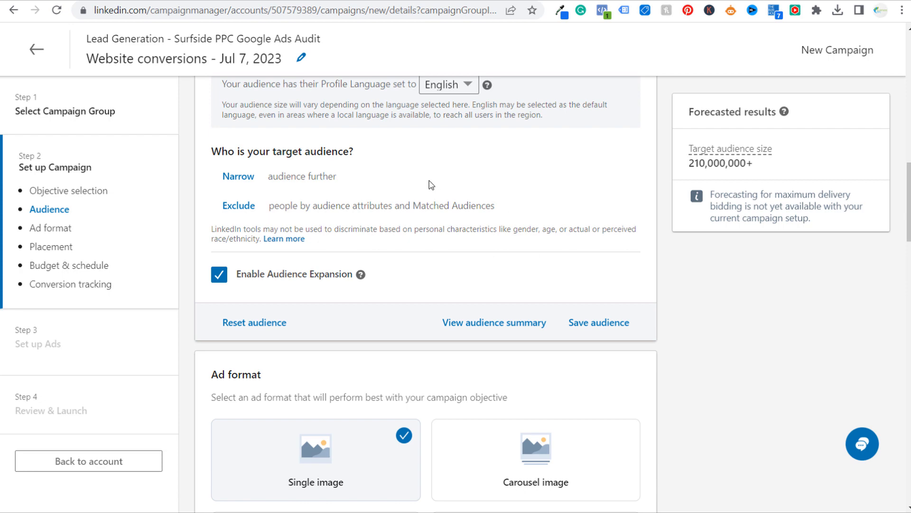
Review the new campaign's ad format, placement, budget and schedule, bidding and conversion tracking settings
{"action": "scroll", "coordinate": [667, 299], "scroll_direction": "down", "scroll_amount": 4}
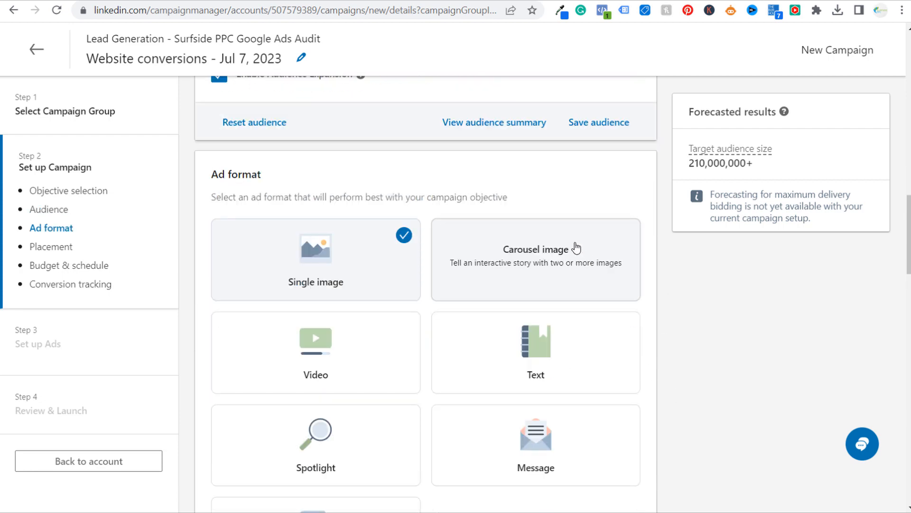
{"action": "scroll", "coordinate": [759, 364], "scroll_direction": "down", "scroll_amount": 10}
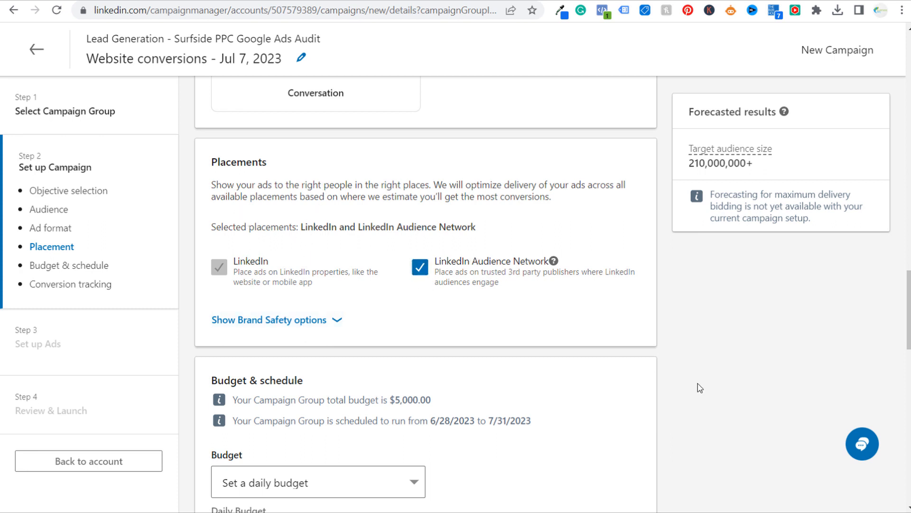
{"action": "scroll", "coordinate": [755, 308], "scroll_direction": "down", "scroll_amount": 3}
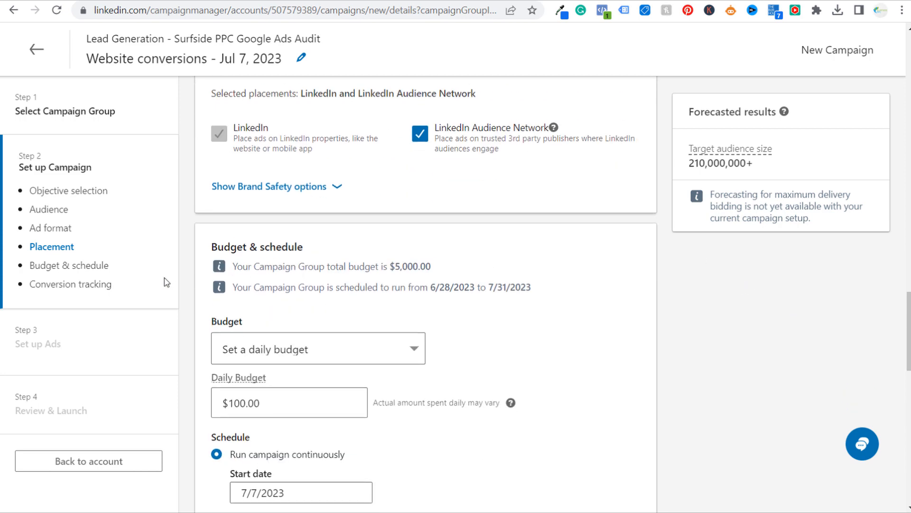
{"action": "scroll", "coordinate": [470, 285], "scroll_direction": "down", "scroll_amount": 5}
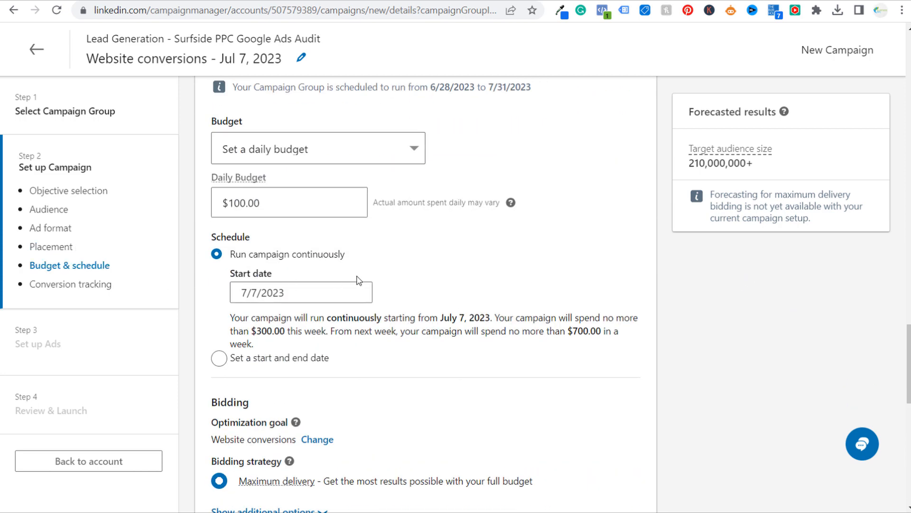
{"action": "scroll", "coordinate": [356, 280], "scroll_direction": "down", "scroll_amount": 5}
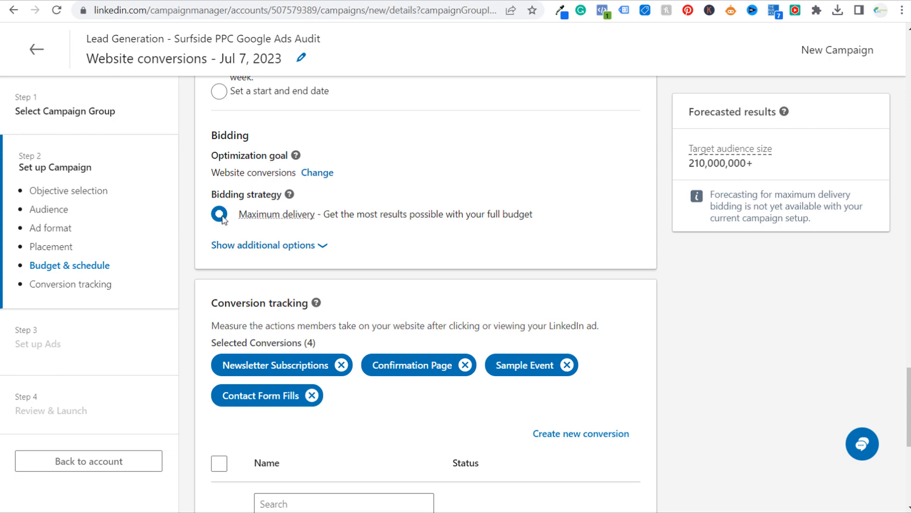
{"action": "scroll", "coordinate": [472, 222], "scroll_direction": "down", "scroll_amount": 5}
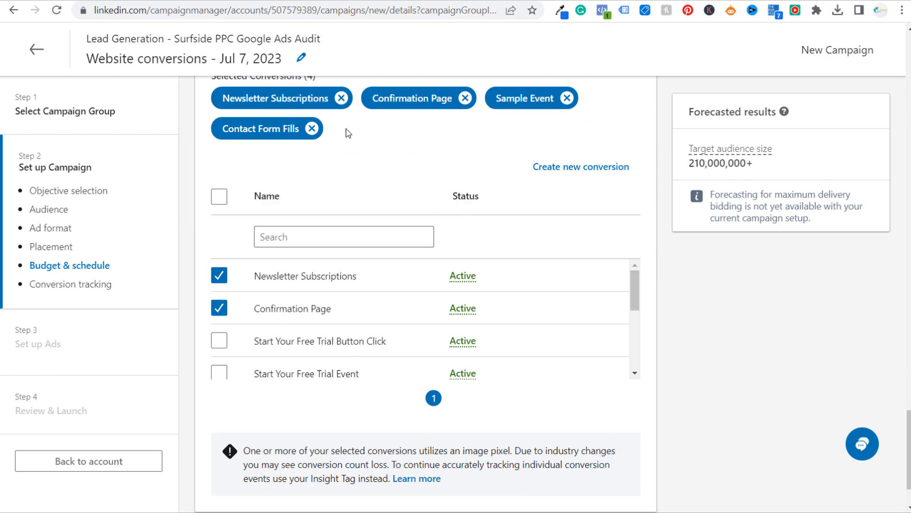
{"action": "scroll", "coordinate": [522, 447], "scroll_direction": "down", "scroll_amount": 2}
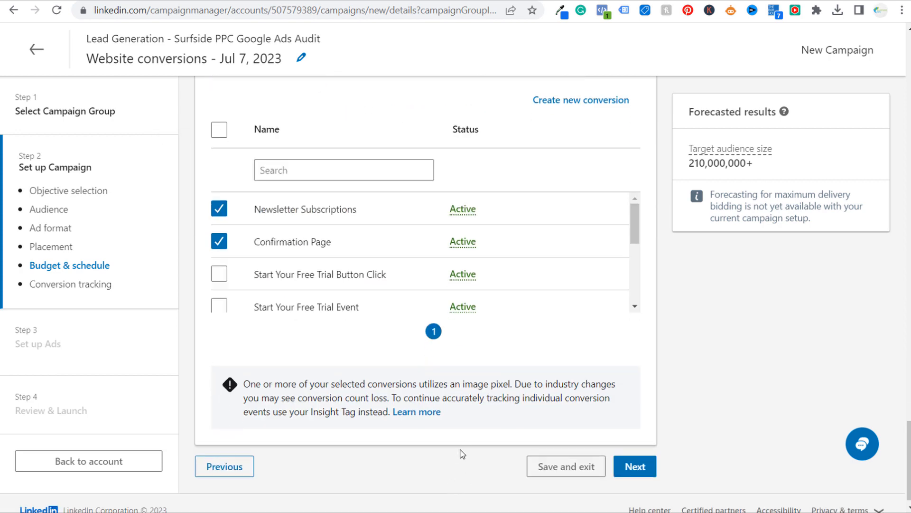
{"action": "scroll", "coordinate": [463, 453], "scroll_direction": "down", "scroll_amount": 1}
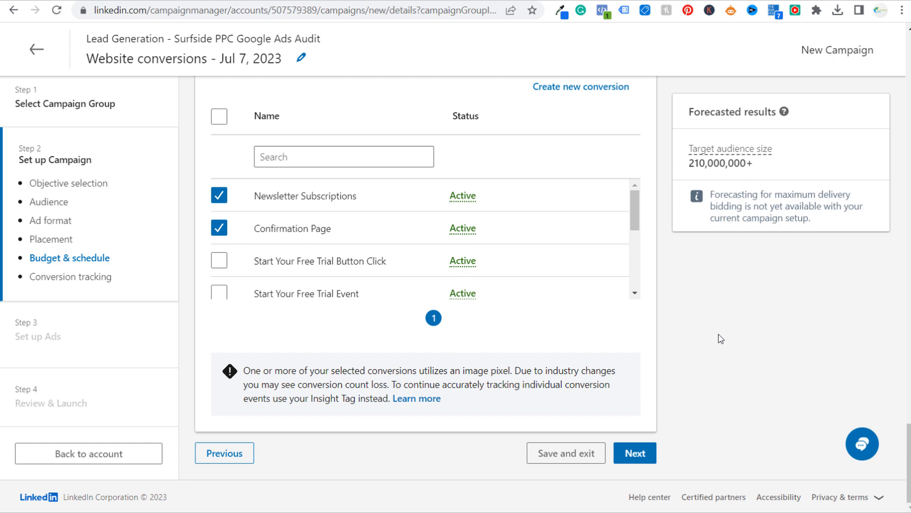
Exit the campaign setup without saving and open the account's Insight Tag page
{"action": "left_click", "coordinate": [54, 50]}
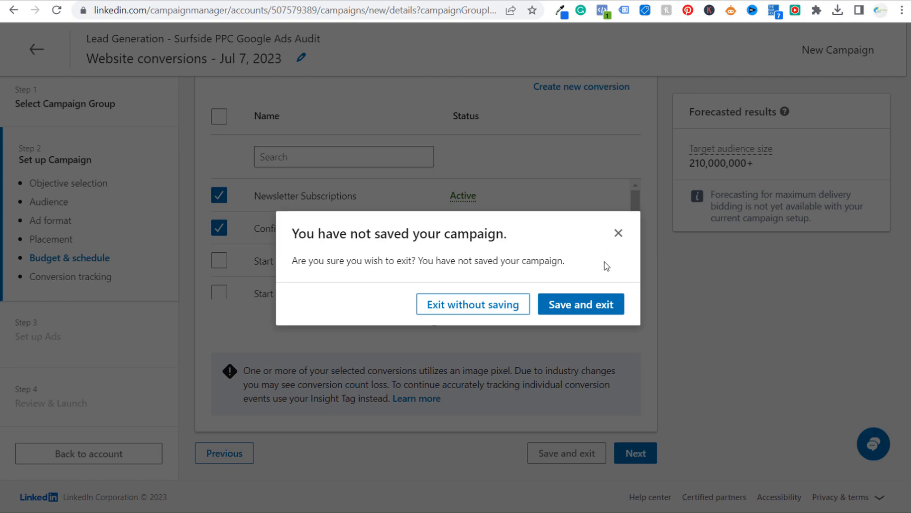
{"action": "left_click", "coordinate": [479, 309]}
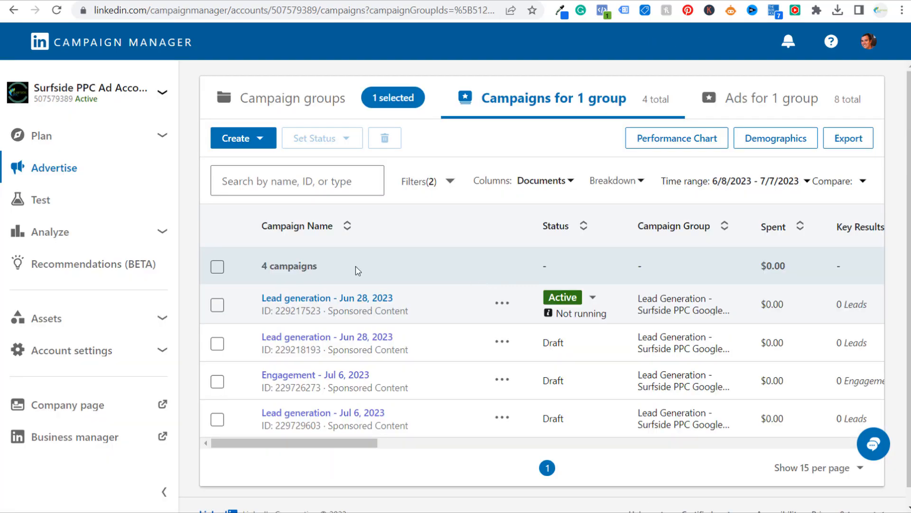
{"action": "left_click", "coordinate": [84, 242]}
{"action": "left_click", "coordinate": [73, 263]}
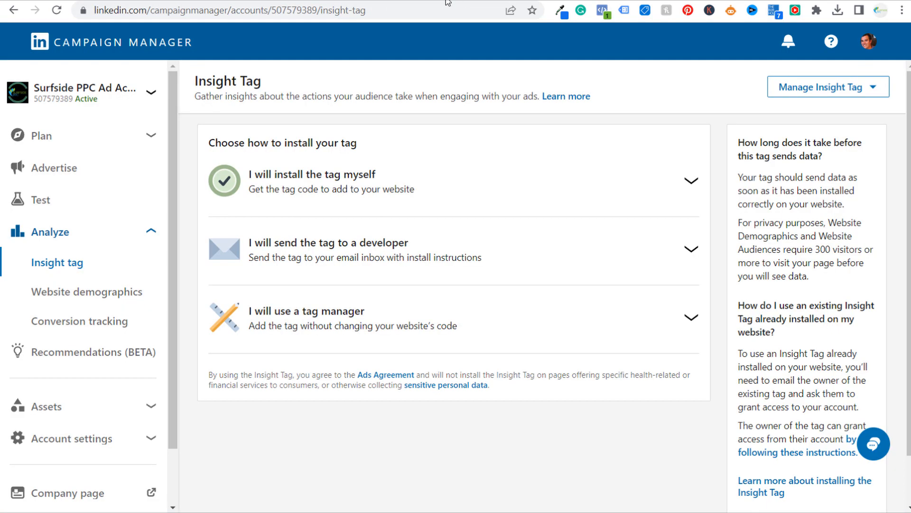
Revisit the campaign groups, open the matched audiences list and look through the available audience creation options
{"action": "left_click", "coordinate": [59, 175]}
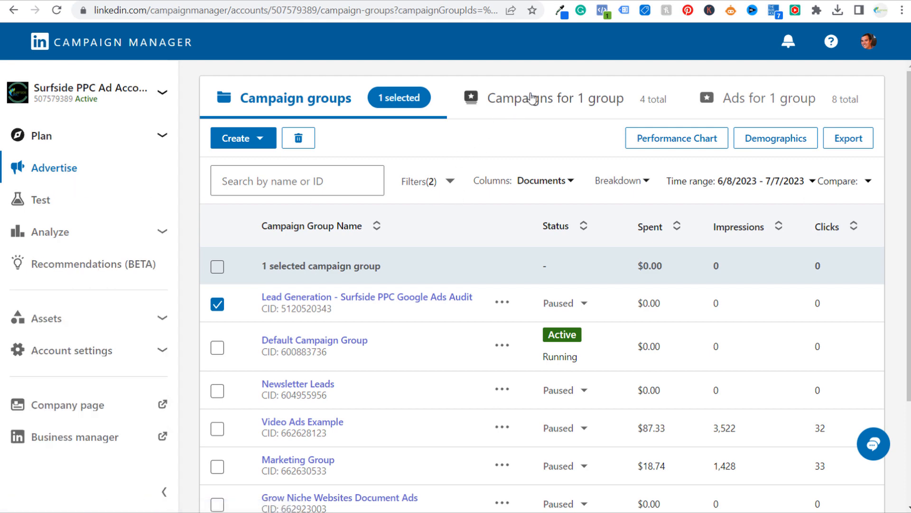
{"action": "left_click", "coordinate": [42, 135]}
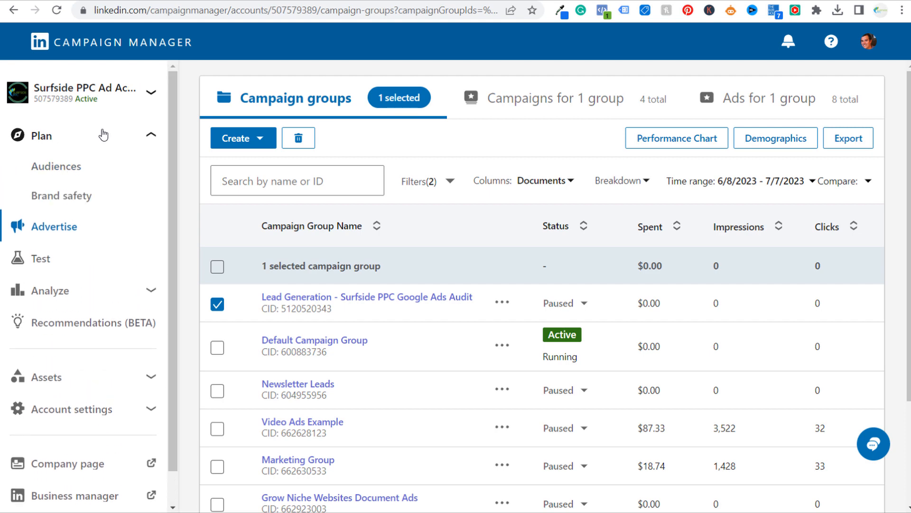
{"action": "left_click", "coordinate": [69, 172]}
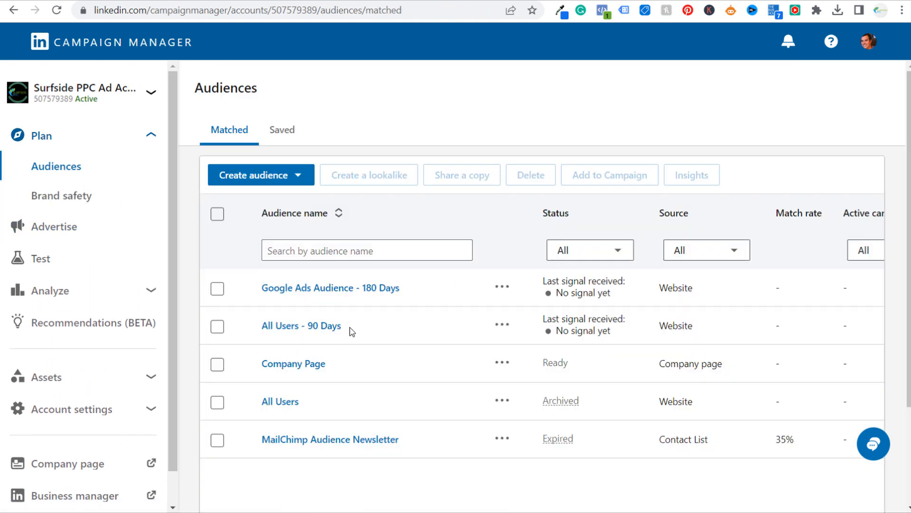
{"action": "left_click", "coordinate": [297, 187]}
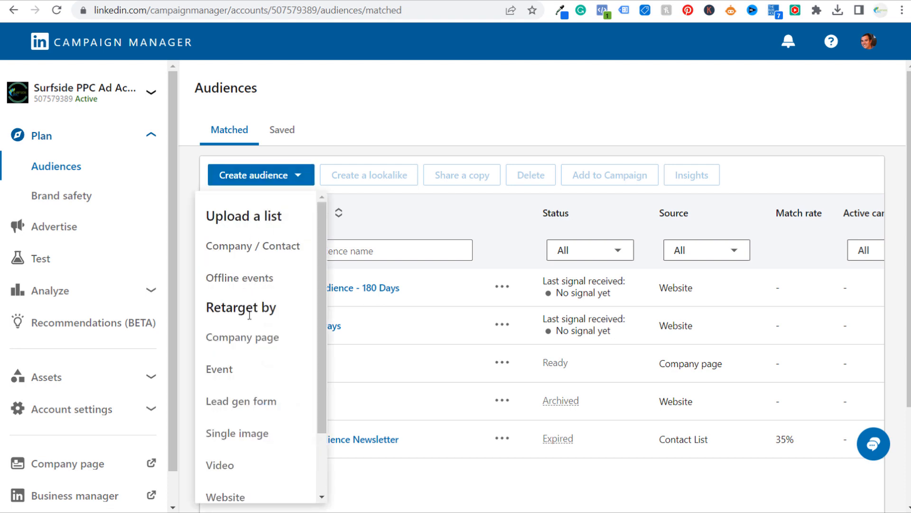
{"action": "scroll", "coordinate": [254, 336], "scroll_direction": "down", "scroll_amount": 2}
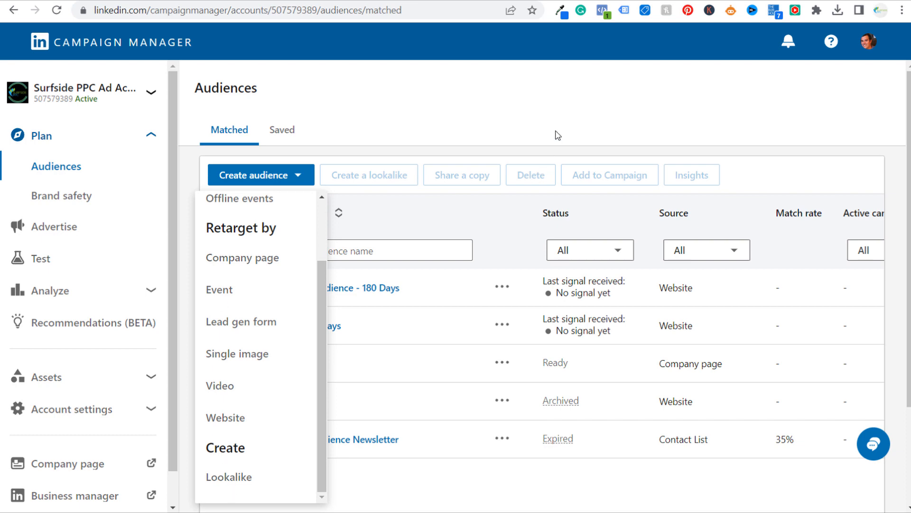
{"action": "left_click", "coordinate": [569, 88]}
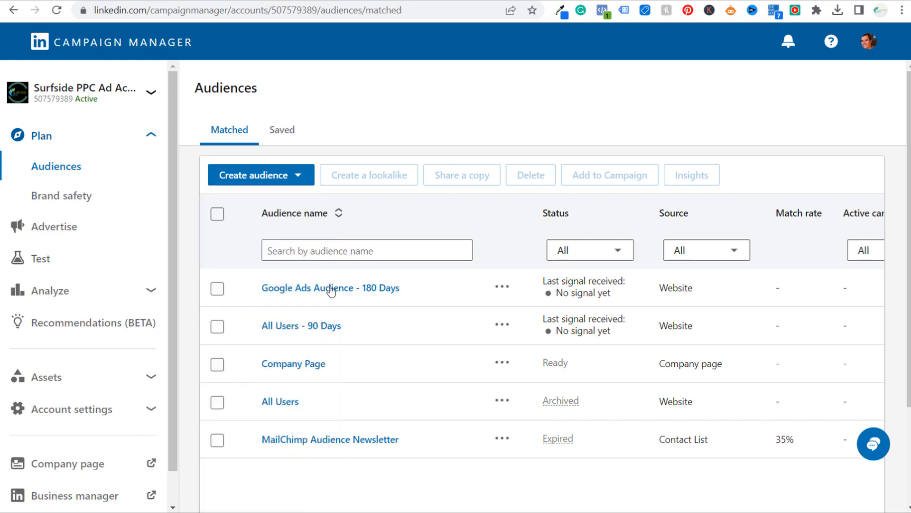